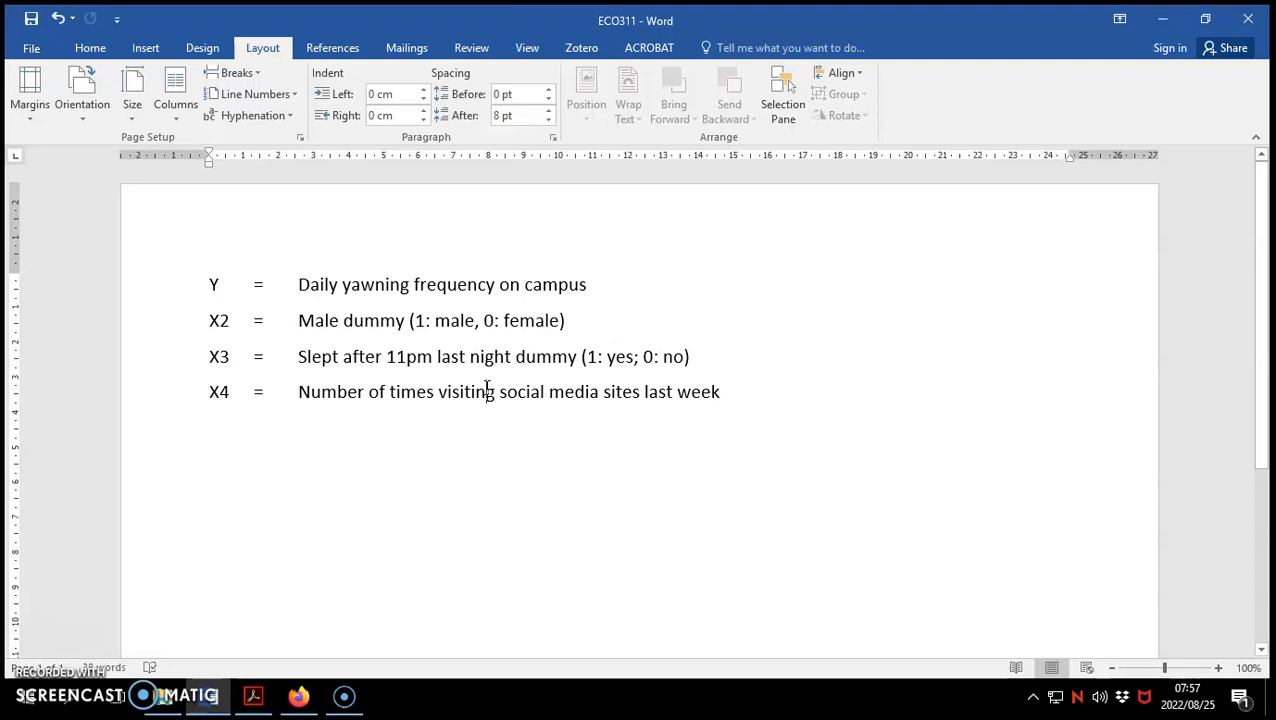
Review the definitions of the dependent variable Y and the explanatory variables X2, X3 and X4 in the document
{"action": "left_click_drag", "start_coordinate": [607, 288], "coordinate": [194, 259]}
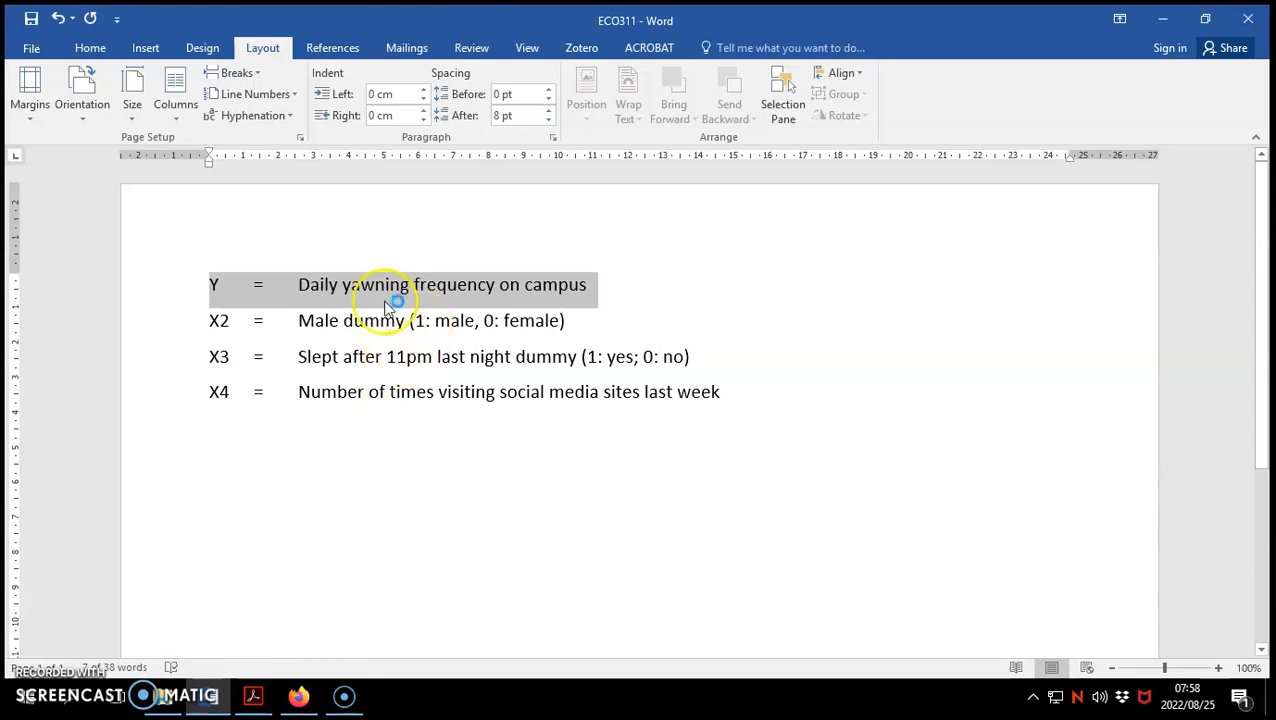
{"action": "left_click", "coordinate": [425, 335]}
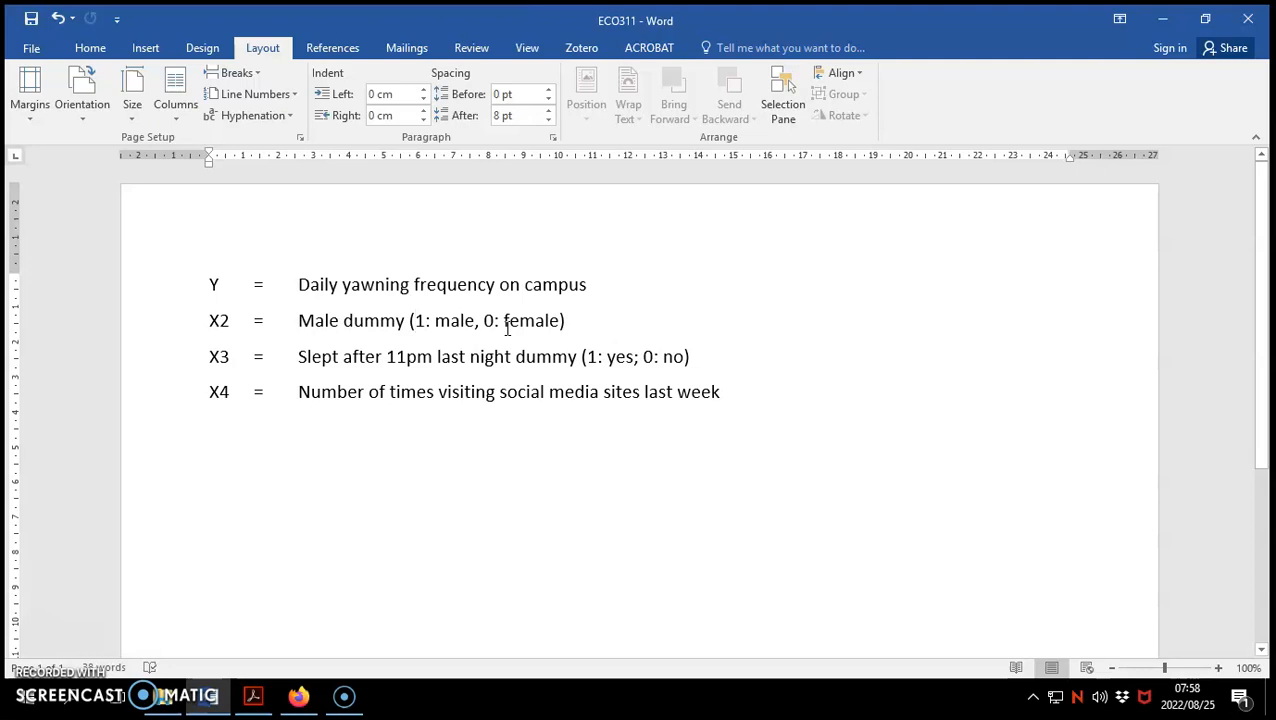
{"action": "left_click", "coordinate": [386, 393]}
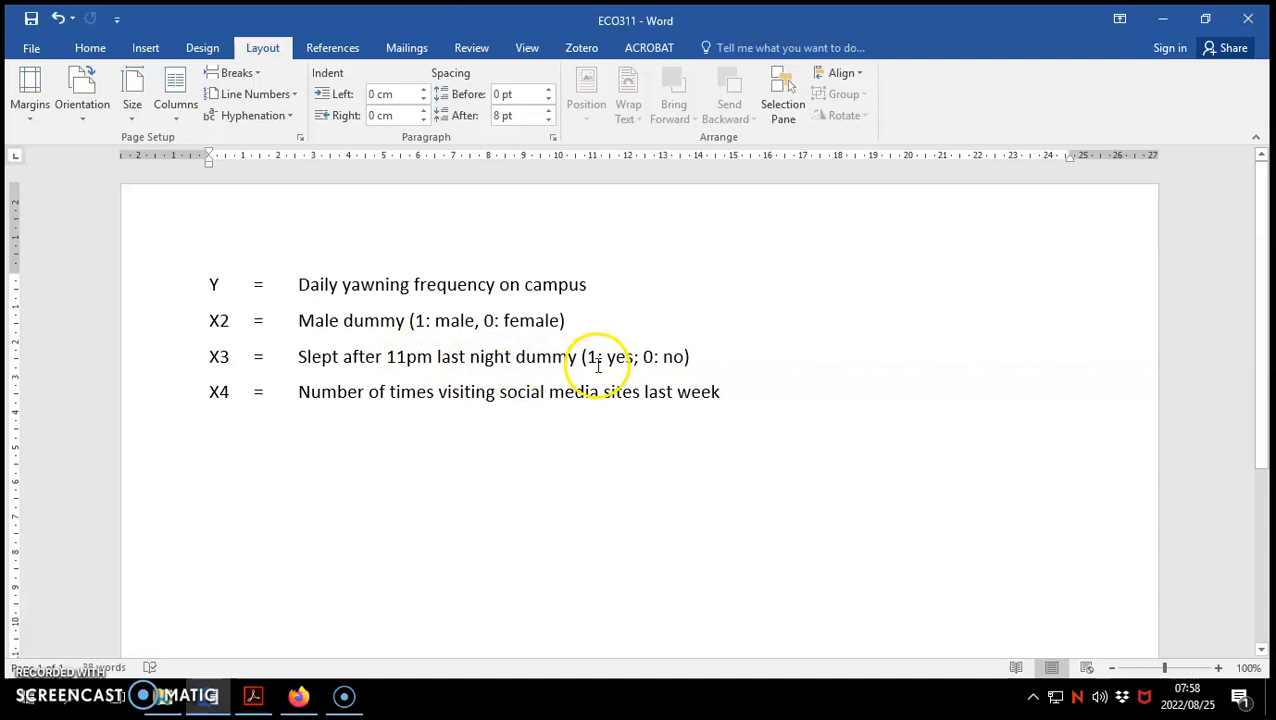
{"action": "left_click_drag", "start_coordinate": [631, 353], "coordinate": [584, 358]}
{"action": "left_click", "coordinate": [401, 392]}
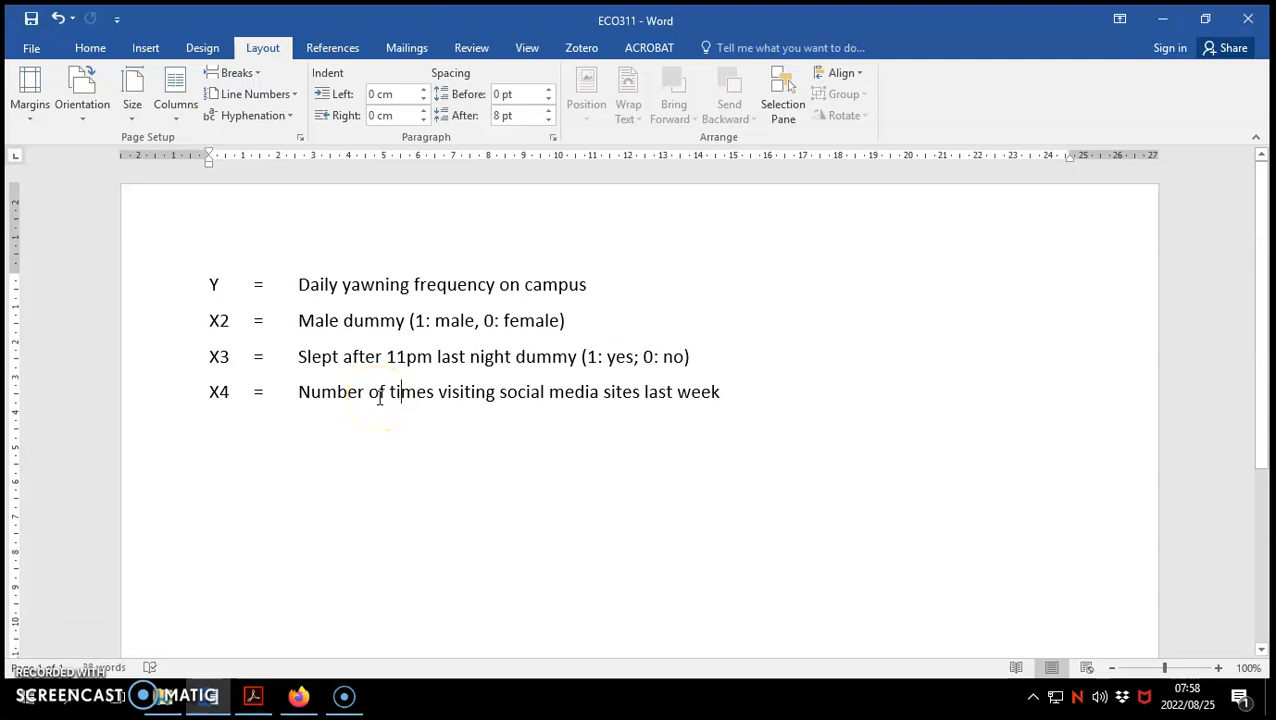
{"action": "left_click", "coordinate": [380, 392]}
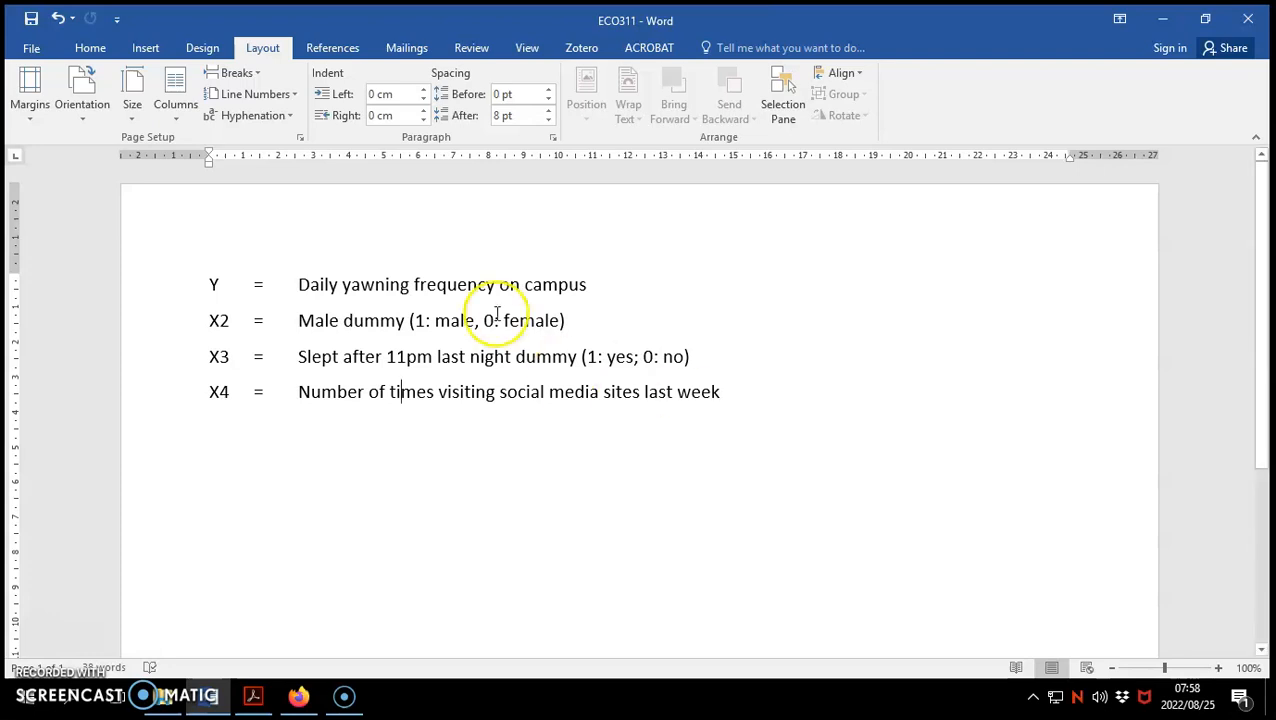
Switch to Firefox, open Google Forms from the Google apps and create a new blank form
{"action": "left_click", "coordinate": [303, 708]}
{"action": "left_click", "coordinate": [612, 51]}
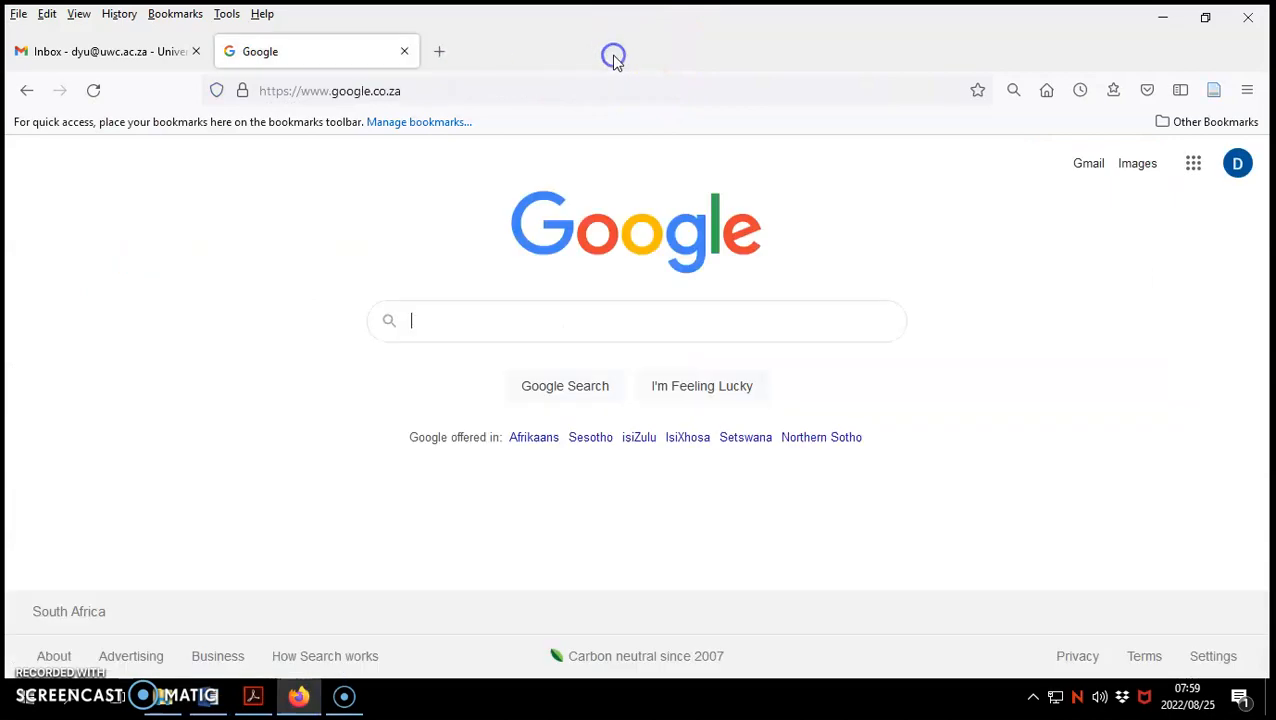
{"action": "left_click", "coordinate": [1193, 163]}
{"action": "scroll", "coordinate": [1148, 393], "scroll_direction": "down", "scroll_amount": 5}
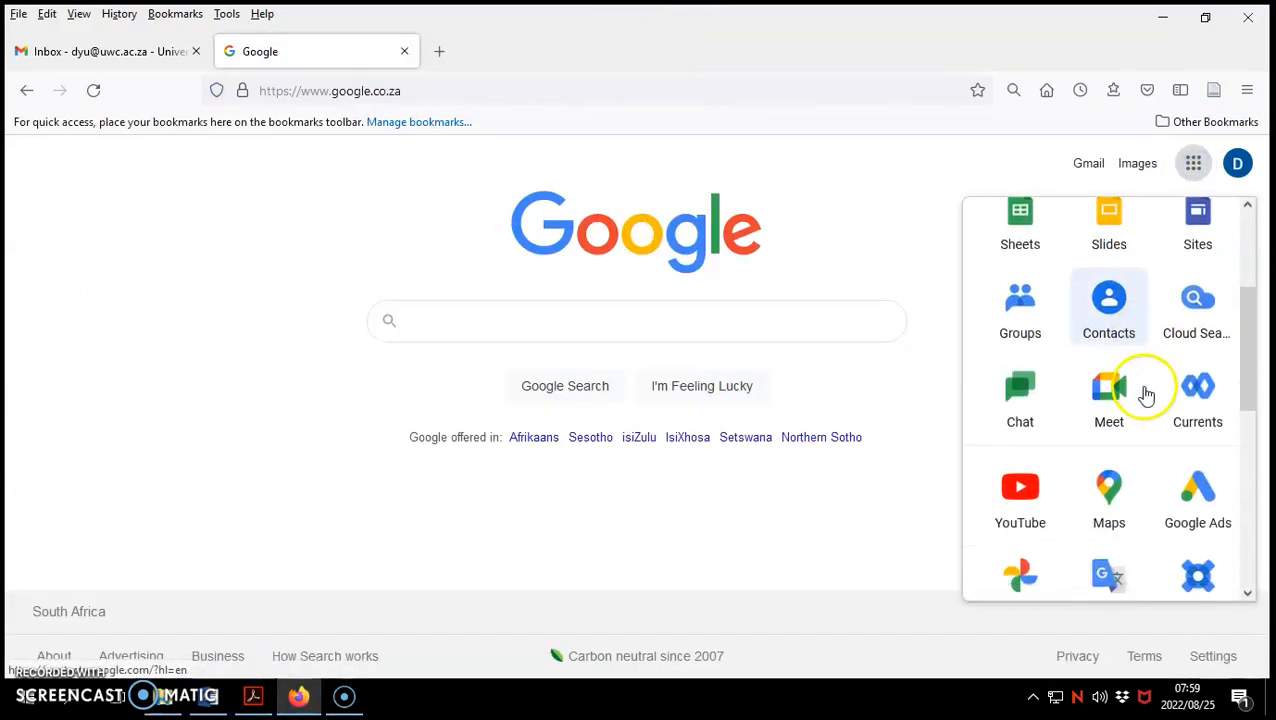
{"action": "left_click", "coordinate": [1107, 462]}
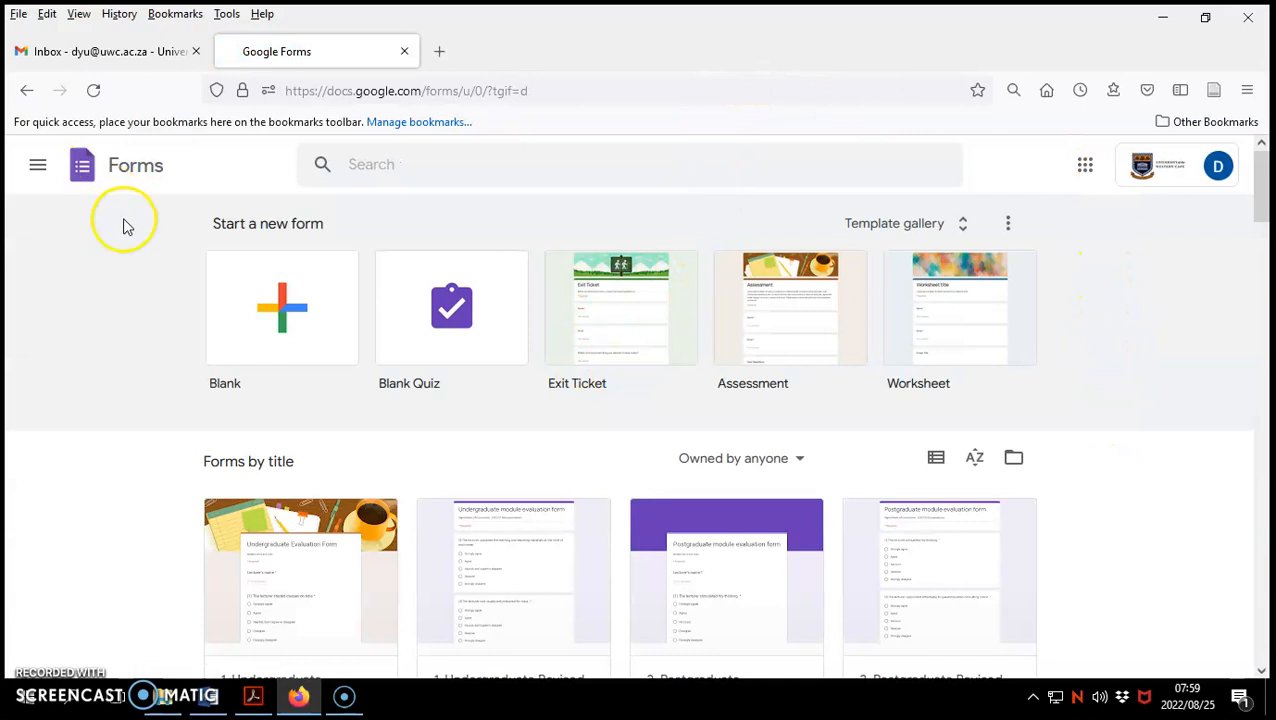
{"action": "left_click", "coordinate": [275, 323]}
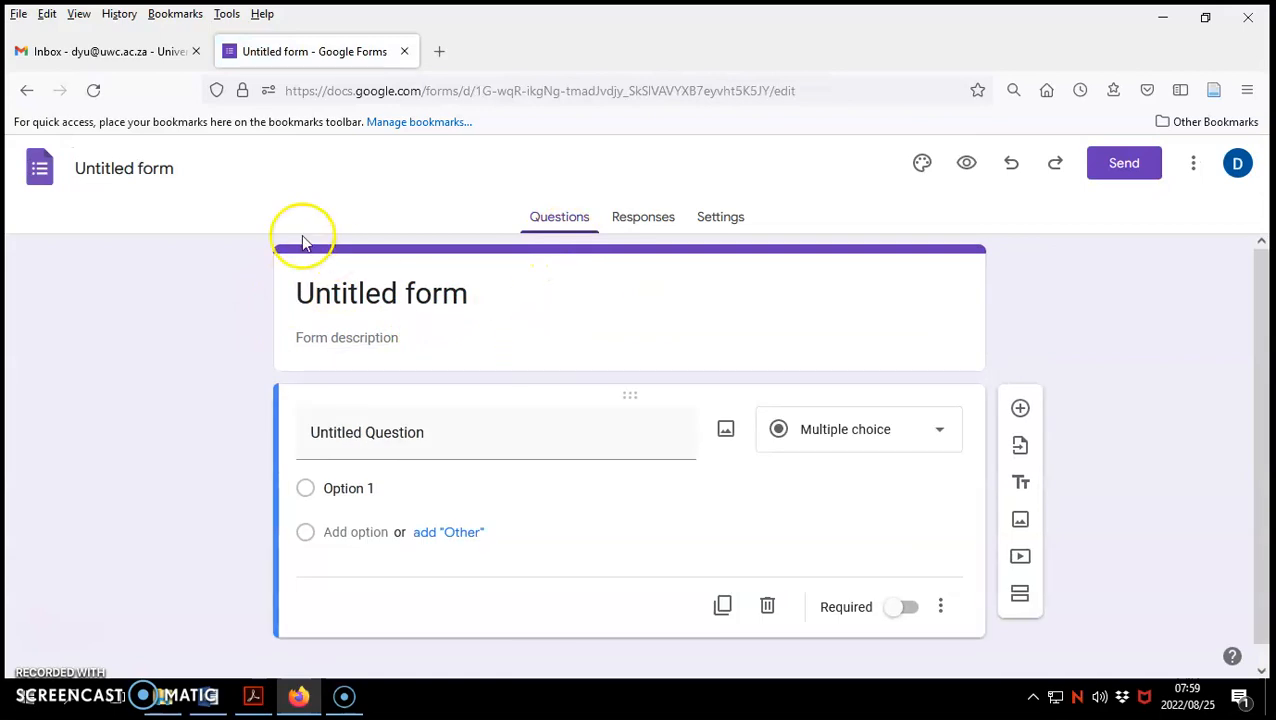
Title the form "Factors influencing student's daily yawning frequency on campus"
{"action": "left_click", "coordinate": [366, 294]}
{"action": "left_click_drag", "start_coordinate": [472, 285], "coordinate": [273, 276]}
{"action": "type", "text": "F"}
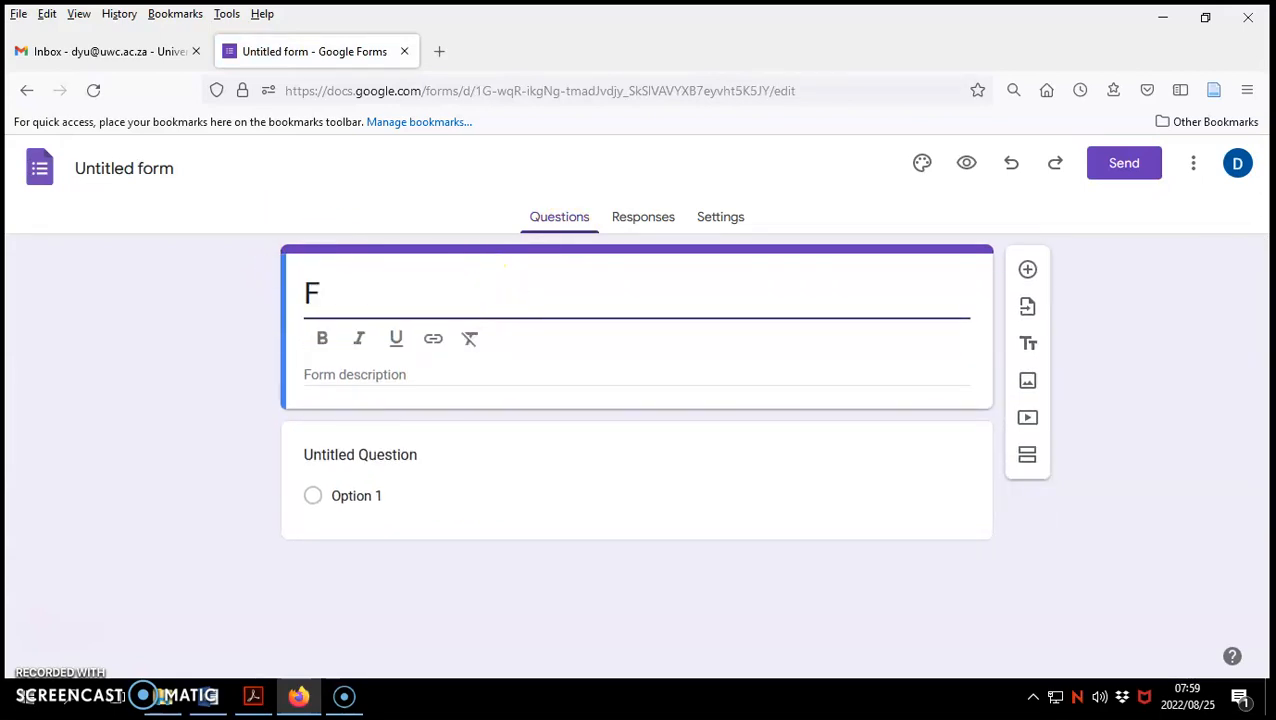
{"action": "type", "text": "actors"}
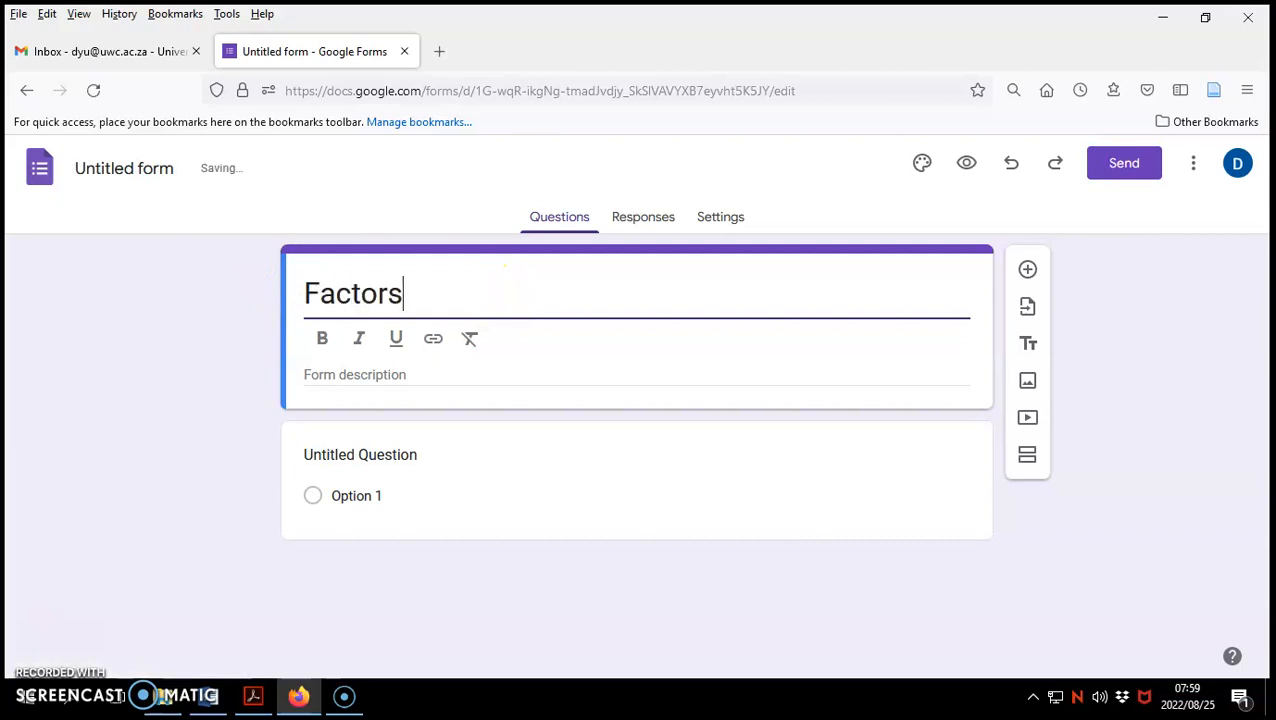
{"action": "type", "text": " influencing "}
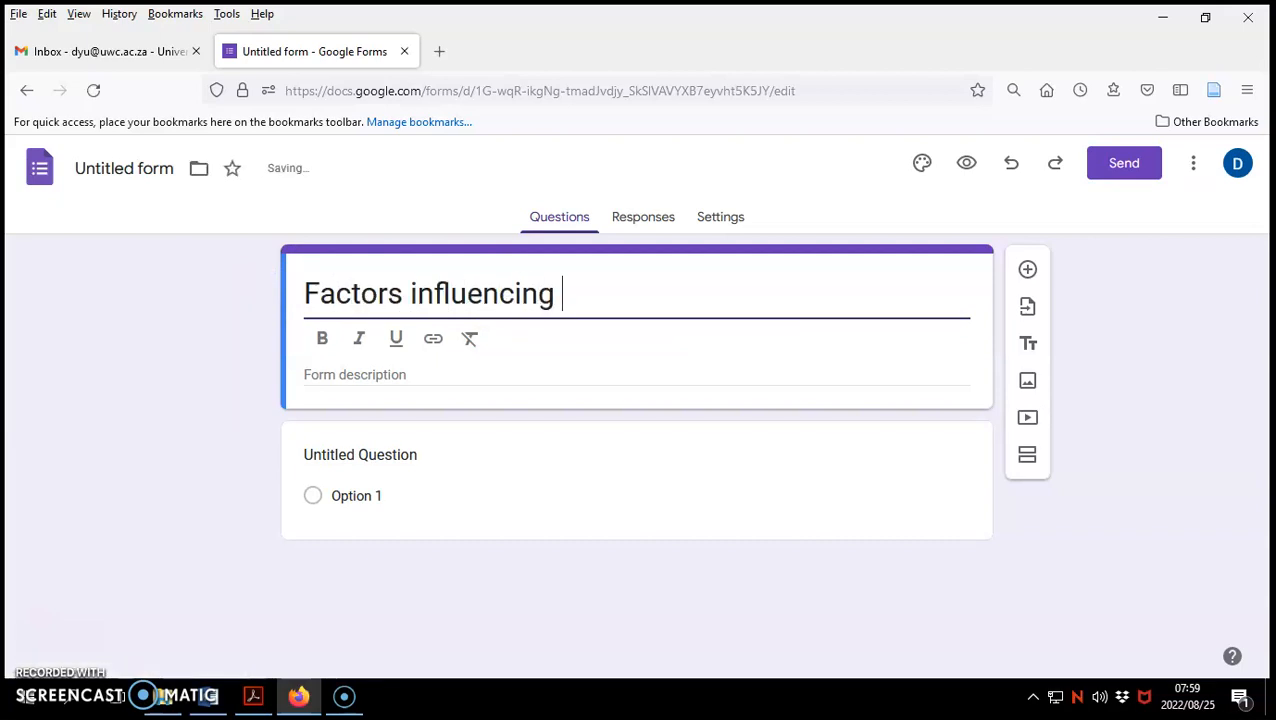
{"action": "type", "text": "student's d"}
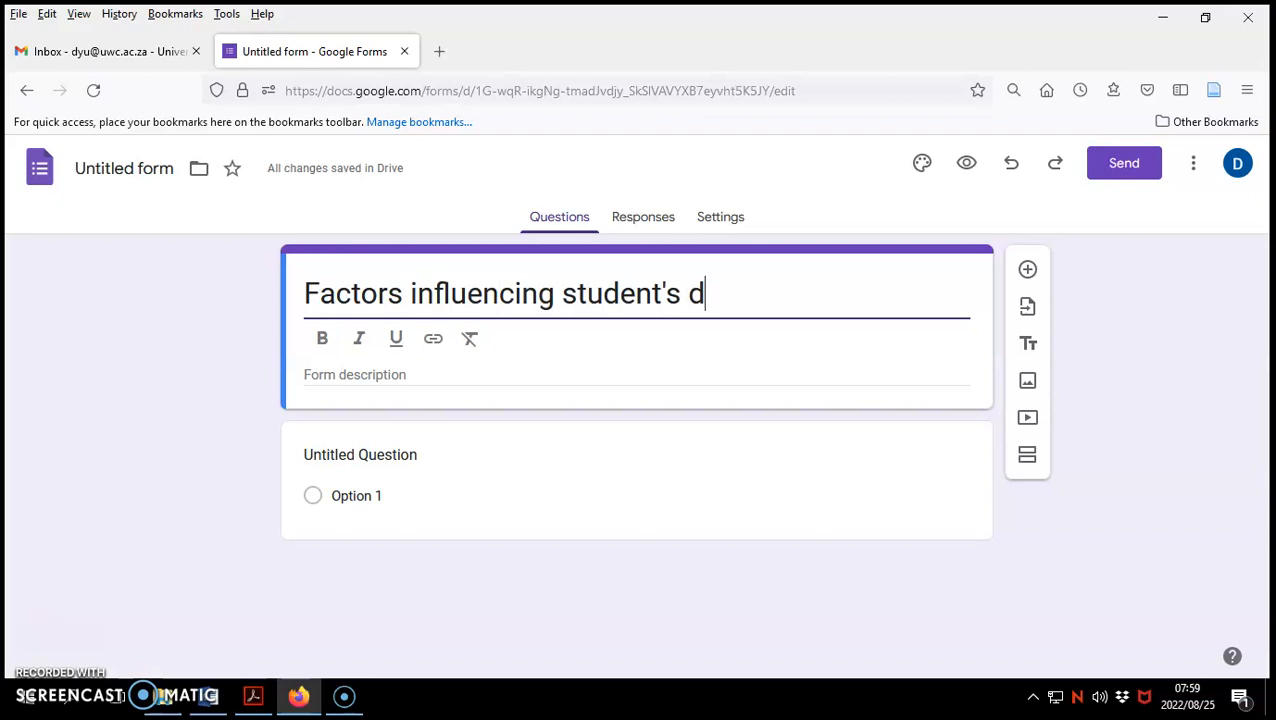
{"action": "type", "text": "aily yawning frequendy"}
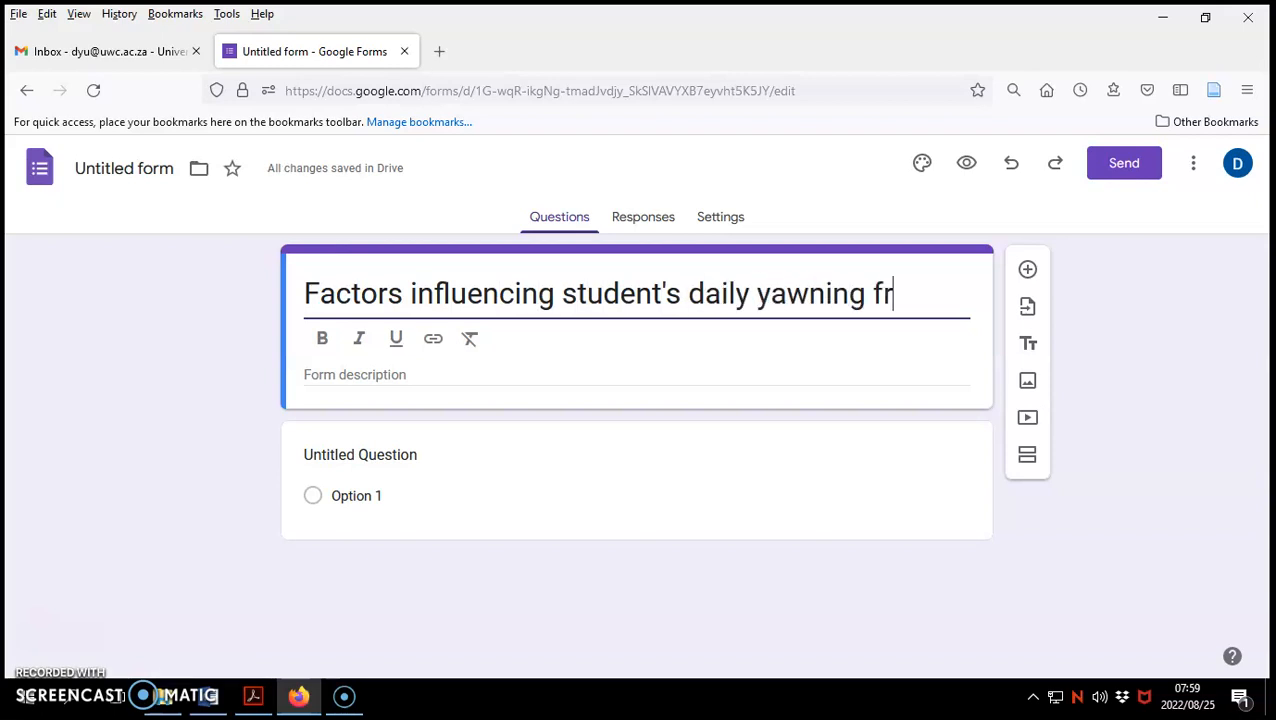
{"action": "key", "text": "BackSpace"}
{"action": "key", "text": "BackSpace"}
{"action": "key", "text": "BackSpace"}
{"action": "type", "text": "ncy on camop"}
{"action": "key", "text": "BackSpace"}
{"action": "key", "text": "BackSpace"}
{"action": "type", "text": "op"}
{"action": "key", "text": "BackSpace"}
{"action": "key", "text": "BackSpace"}
{"action": "type", "text": "pus"}
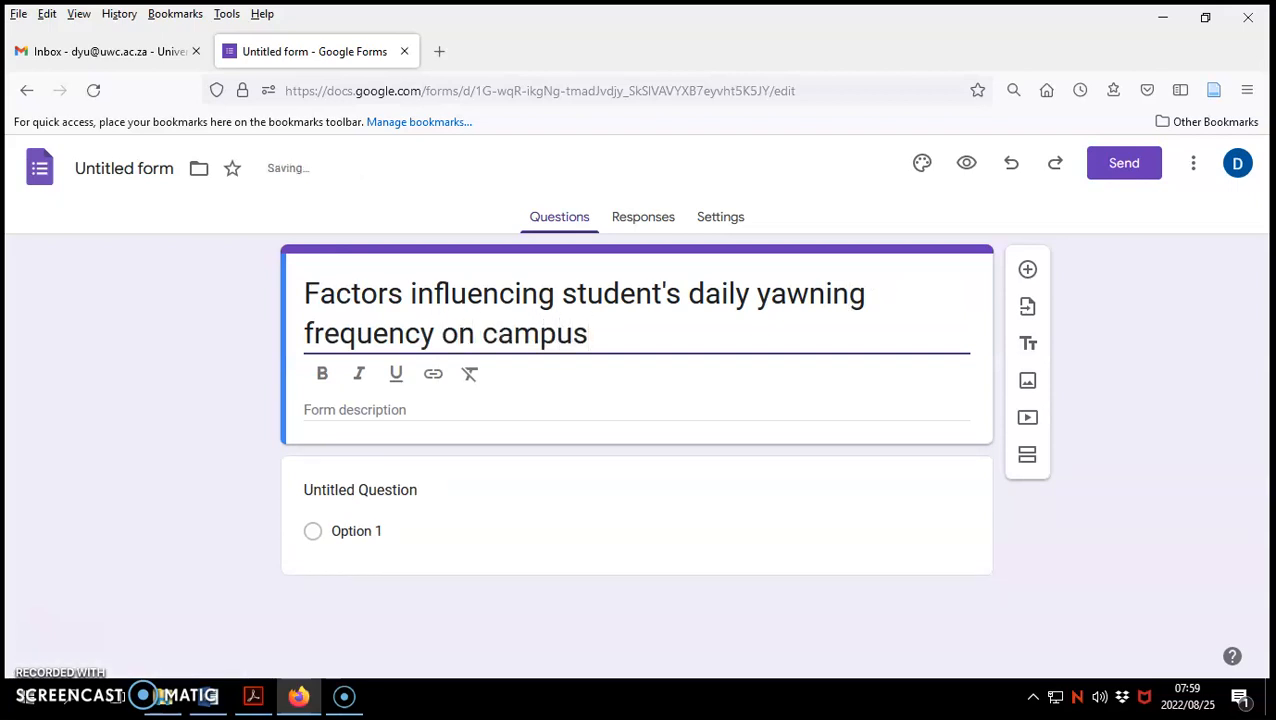
Start the form description with "I am doing an assignment to conduct econometric analysis on the impact of various explanatory variables on"
{"action": "left_click", "coordinate": [352, 416]}
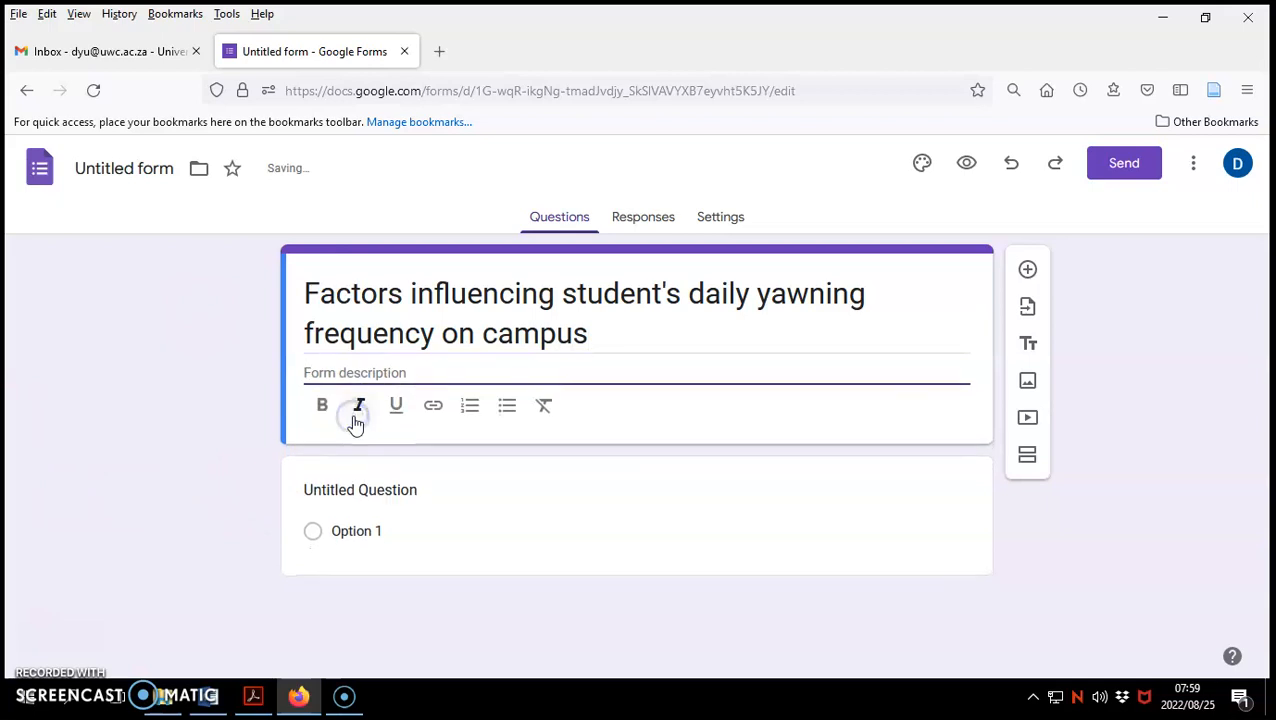
{"action": "type", "text": "I am"}
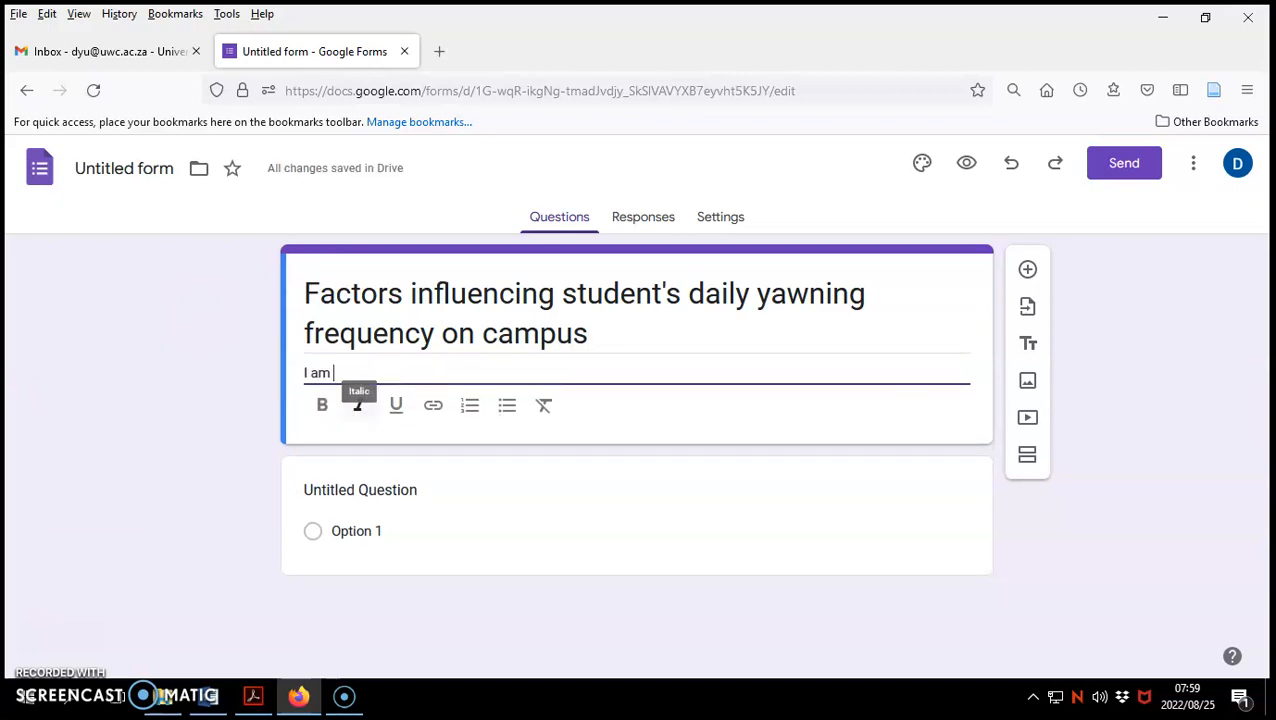
{"action": "type", "text": " doing an assign"}
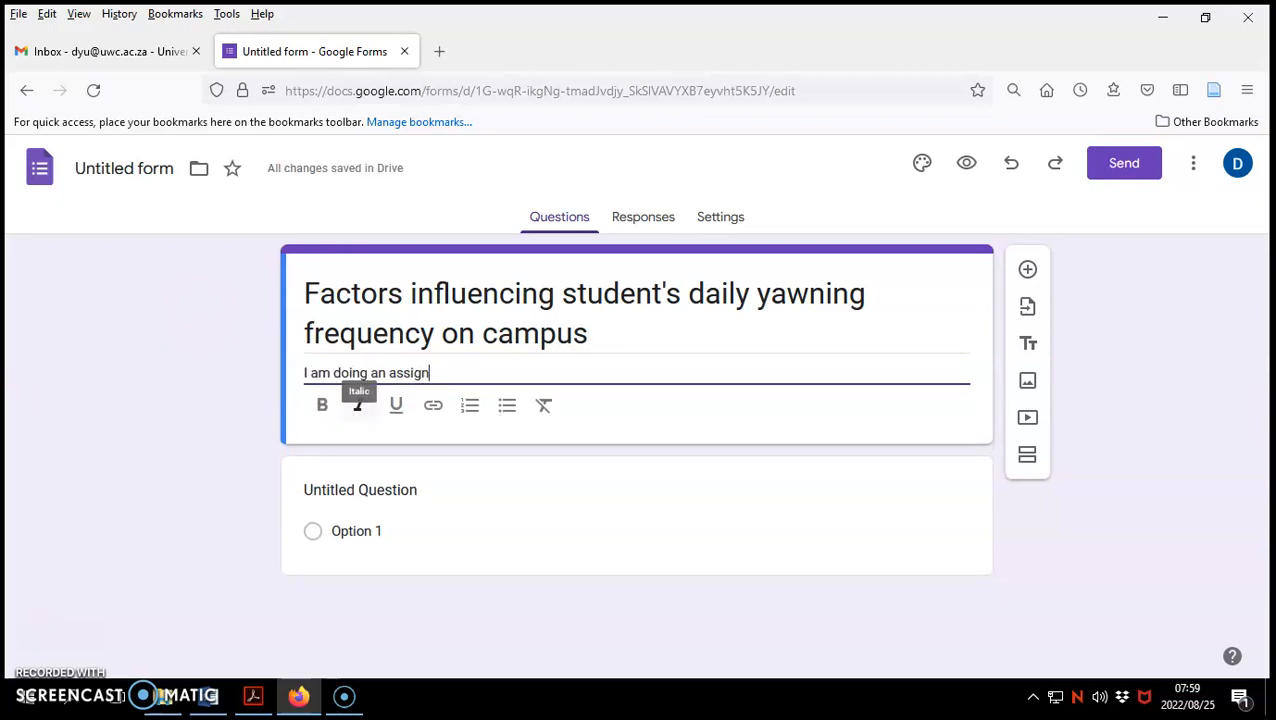
{"action": "type", "text": "ment to con"}
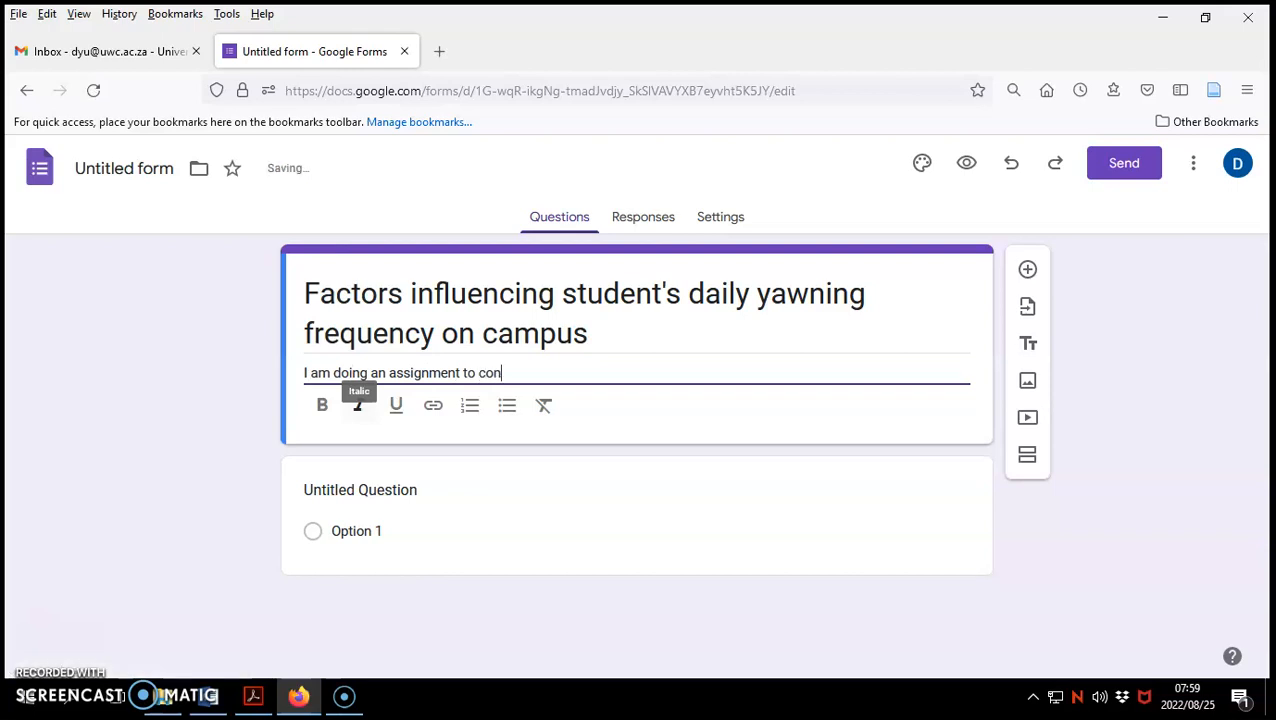
{"action": "type", "text": "duct econometric ana"}
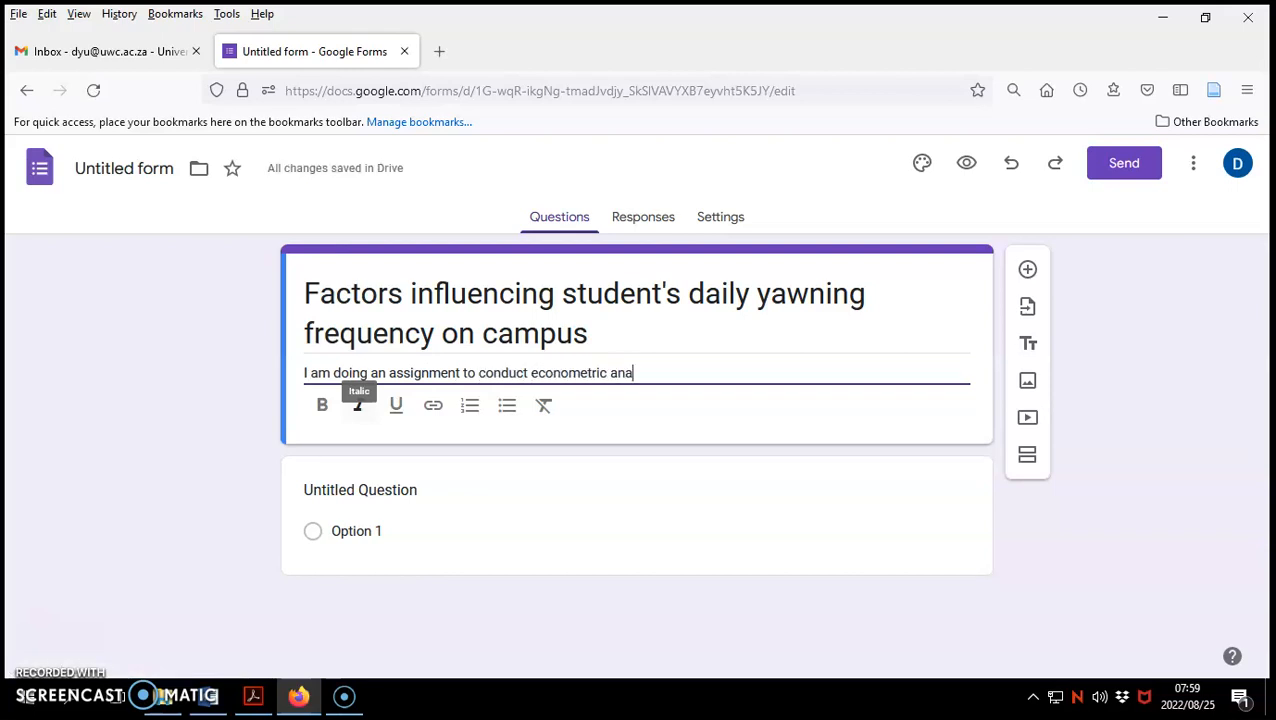
{"action": "type", "text": "lysis on the impact of "}
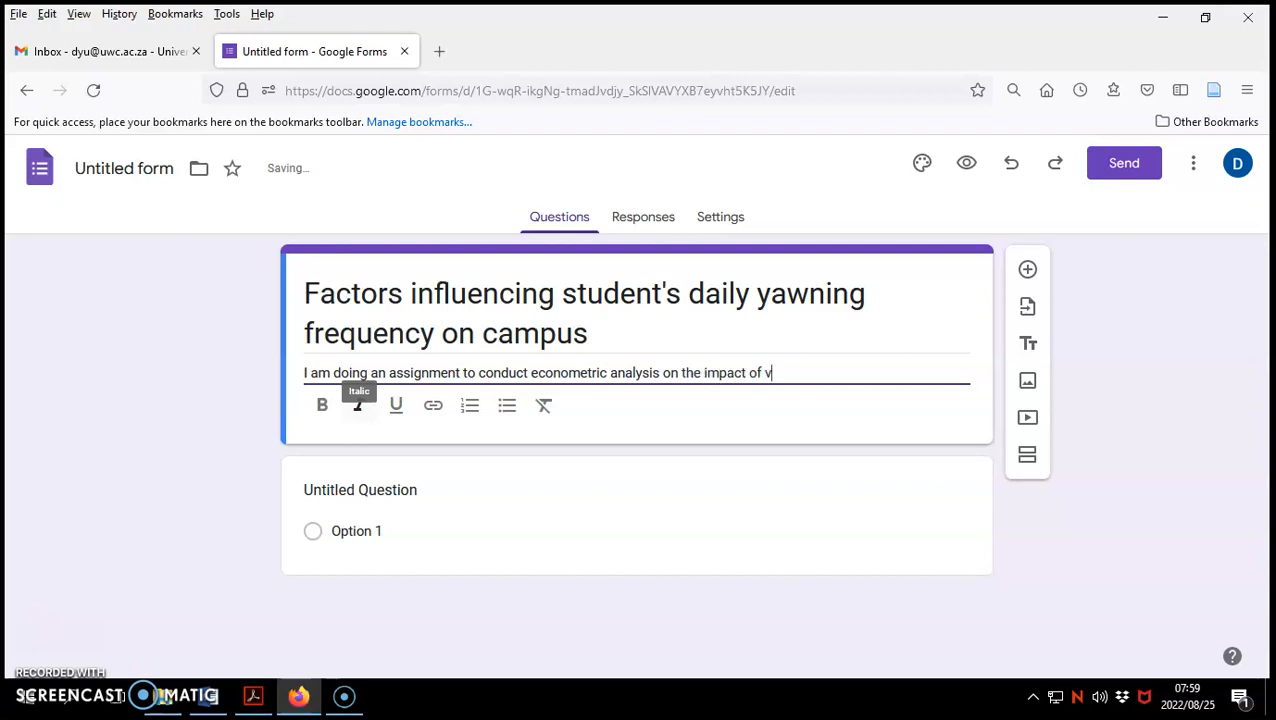
{"action": "type", "text": "various explanato"}
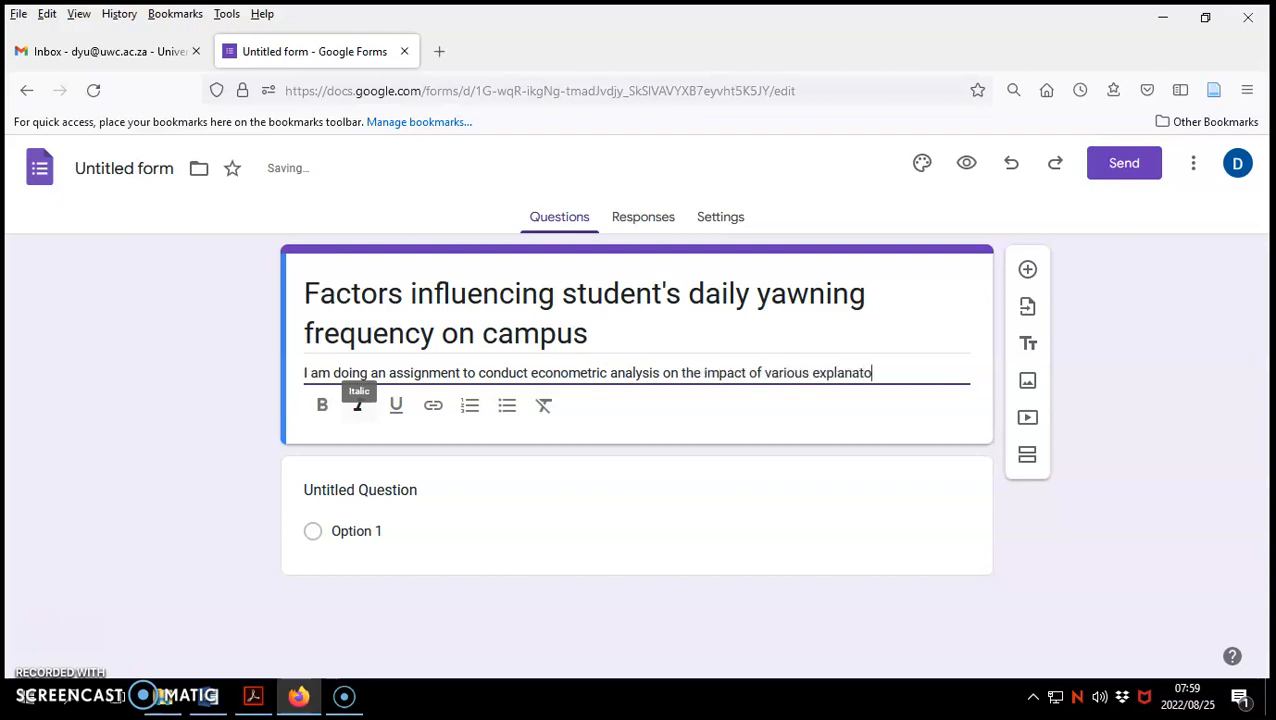
{"action": "type", "text": "ry variables on stud"}
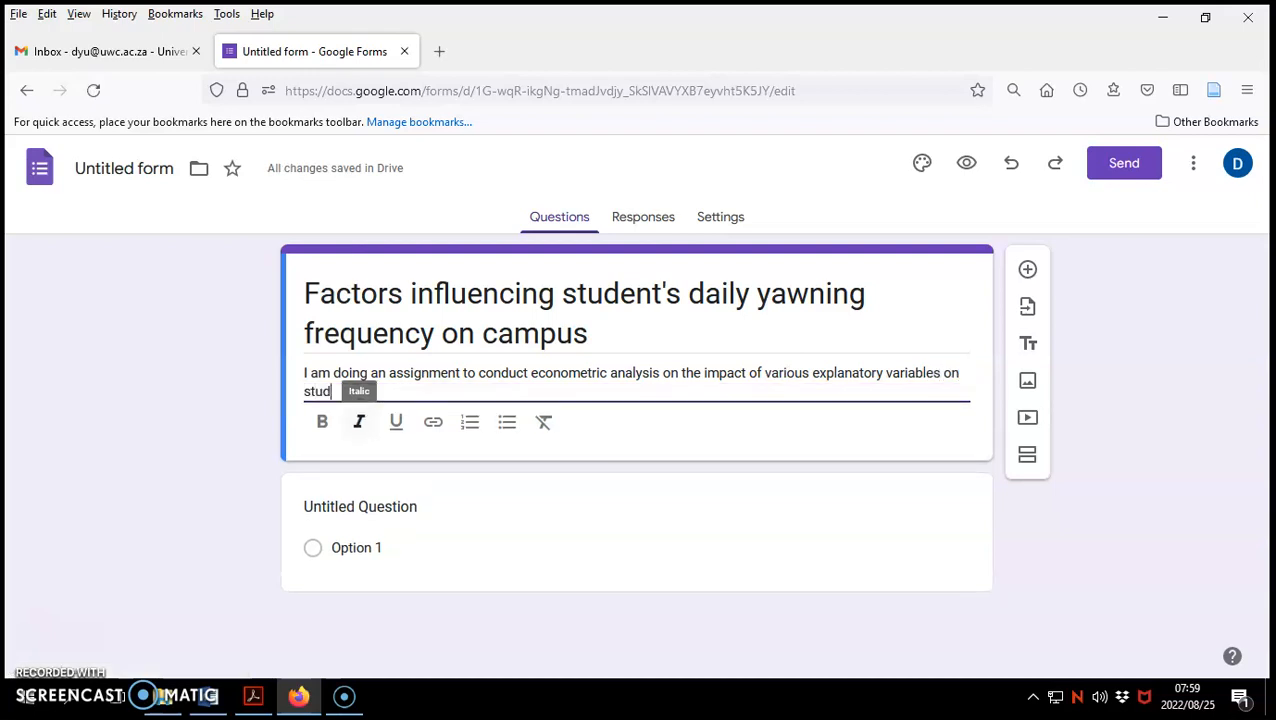
Complete the description with "students' daly yawning frequency on campus. Your participation will be greatly appreciated, thank you!", correcting the spelling of "appreciated"
{"action": "type", "text": "ents daily waning"}
{"action": "key", "text": "BackSpace"}
{"action": "key", "text": "BackSpace"}
{"action": "key", "text": "BackSpace"}
{"action": "key", "text": "BackSpace"}
{"action": "type", "text": "yawning frequyen"}
{"action": "key", "text": "BackSpace"}
{"action": "key", "text": "BackSpace"}
{"action": "key", "text": "BackSpace"}
{"action": "type", "text": "ency on campus. Your participation will be greatly appreicated, thank you!"}
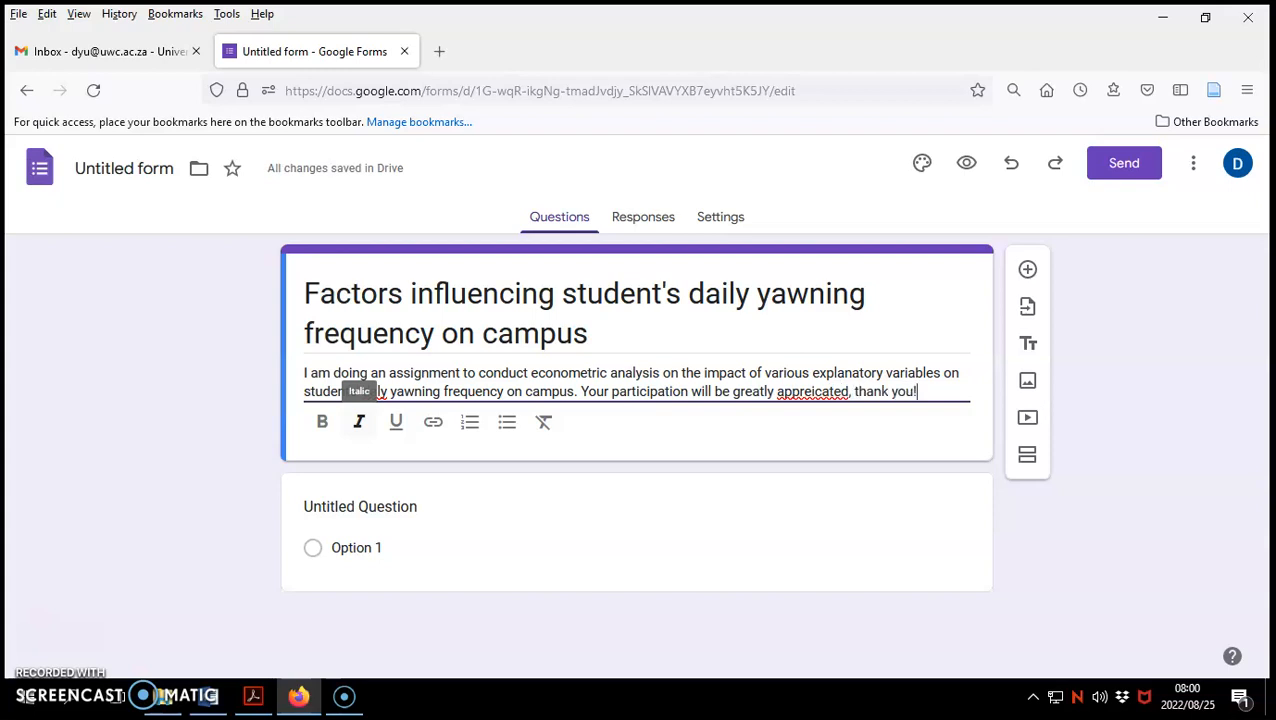
{"action": "right_click", "coordinate": [810, 390]}
{"action": "left_click", "coordinate": [899, 24]}
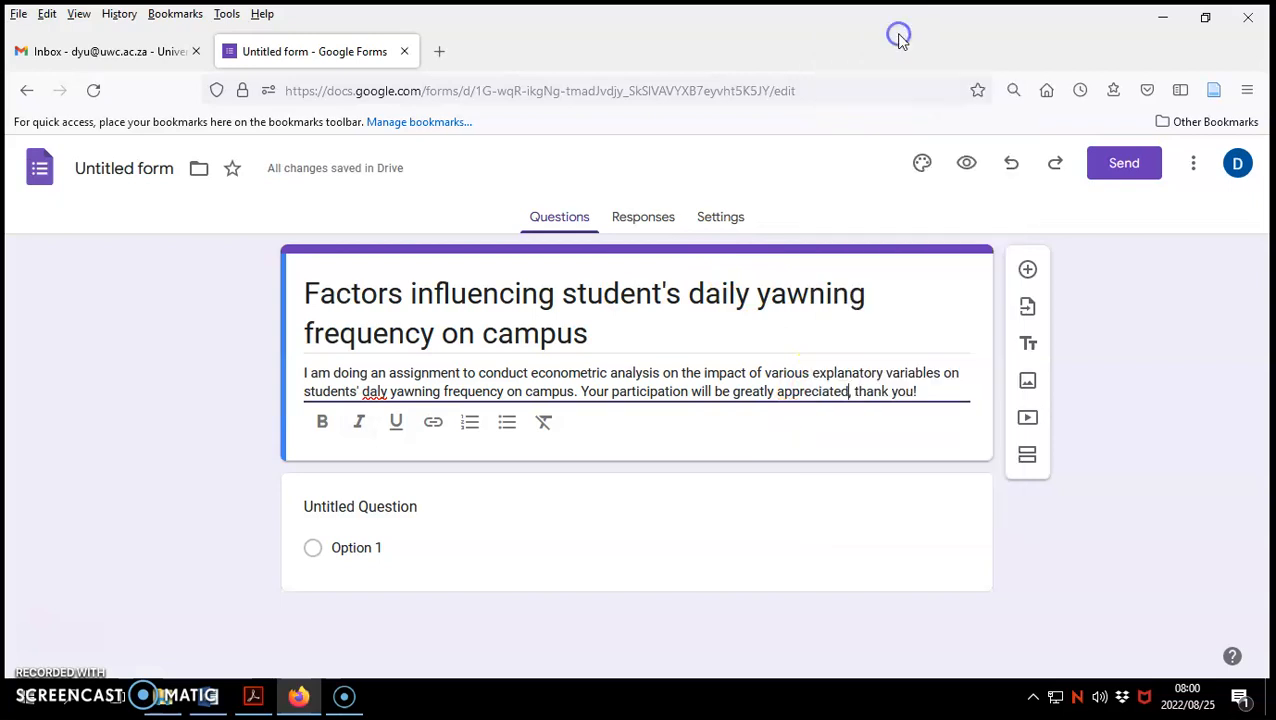
Replace the untitled question's text with "Q1: What is the usual number of times you yawn on campus per day?"
{"action": "left_click", "coordinate": [384, 507]}
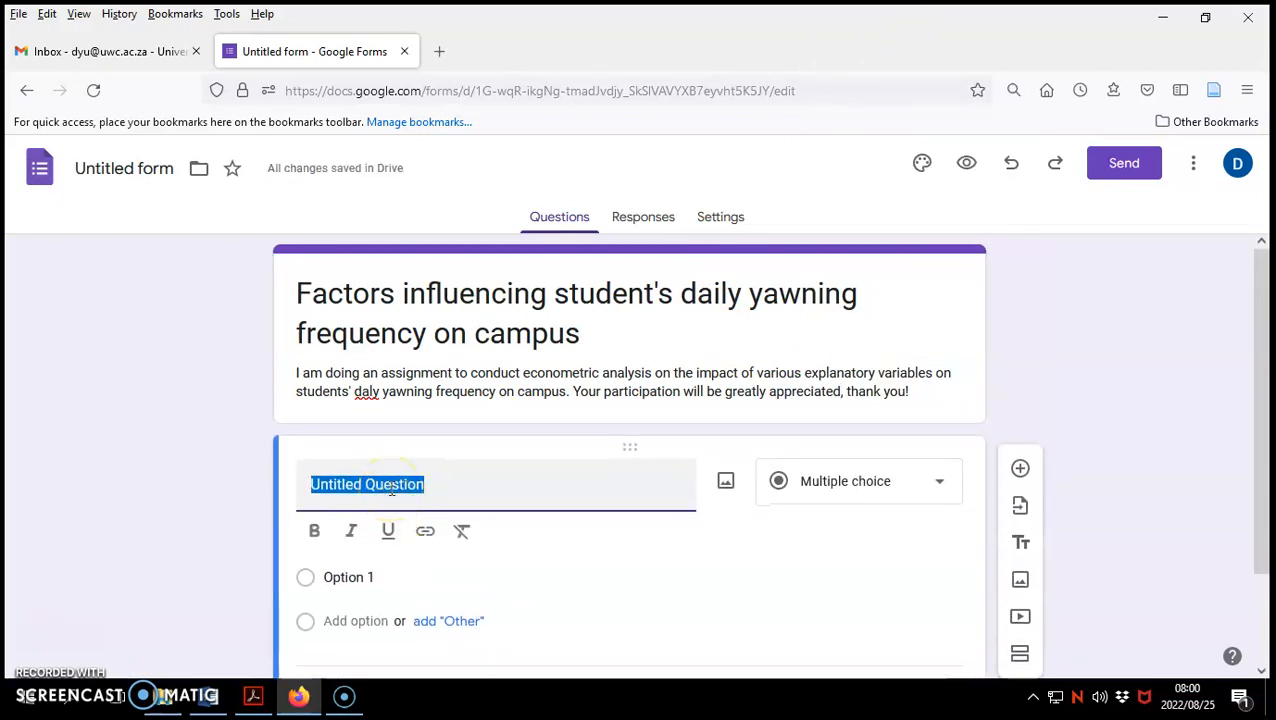
{"action": "type", "text": "Q1: Waht"}
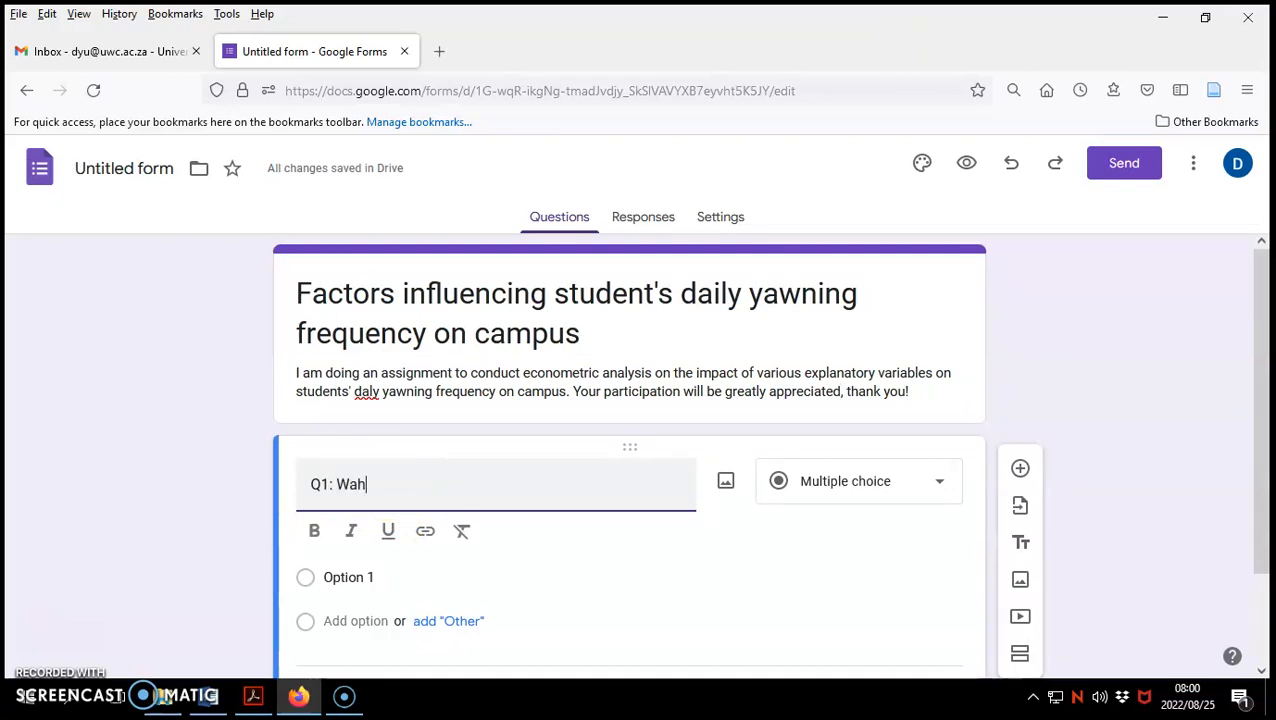
{"action": "key", "text": "BackSpace"}
{"action": "key", "text": "BackSpace"}
{"action": "key", "text": "BackSpace"}
{"action": "type", "text": "ht is the usual num"}
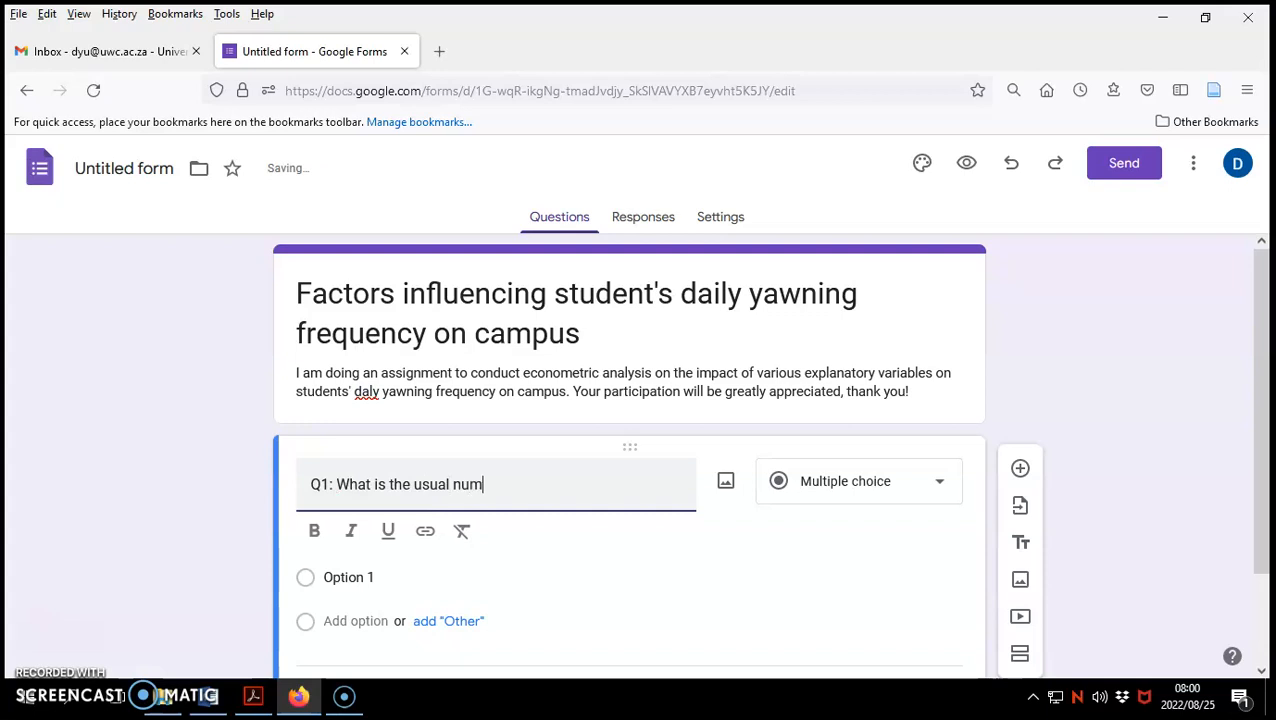
{"action": "type", "text": "ber of times you wa"}
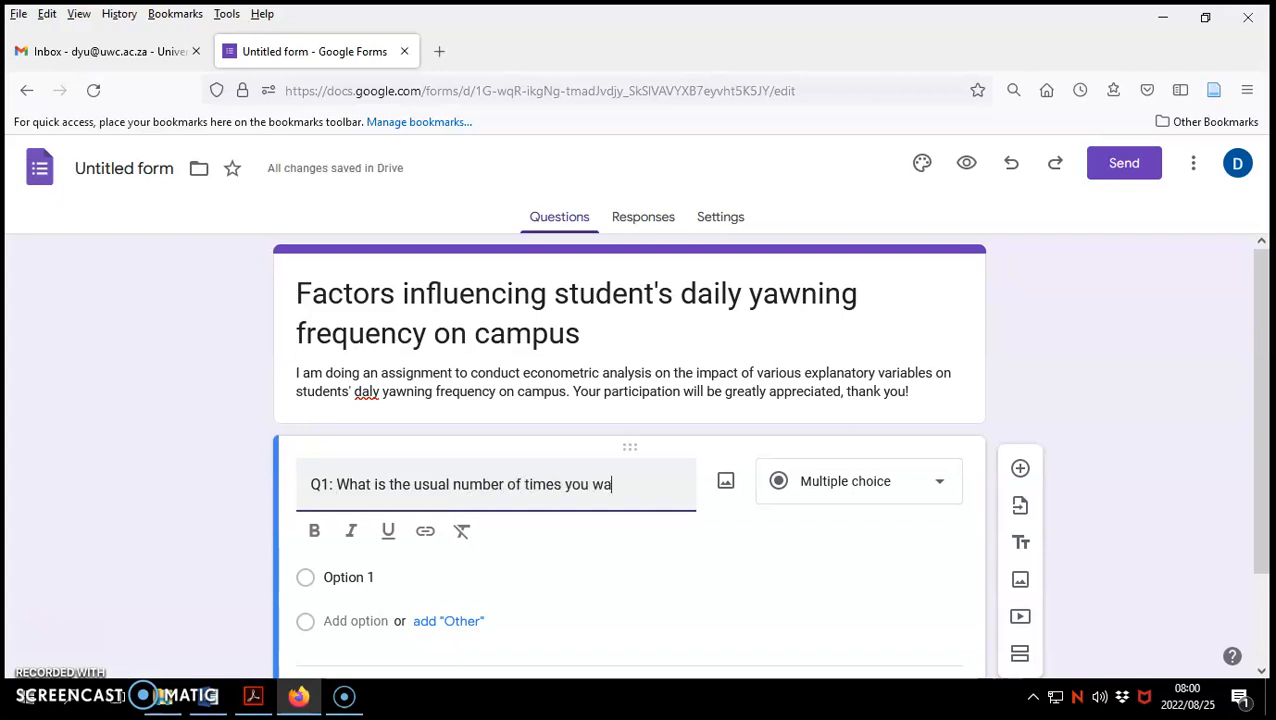
{"action": "type", "text": "yan"}
{"action": "key", "text": "BackSpace"}
{"action": "key", "text": "BackSpace"}
{"action": "key", "text": "BackSpace"}
{"action": "key", "text": "BackSpace"}
{"action": "key", "text": "BackSpace"}
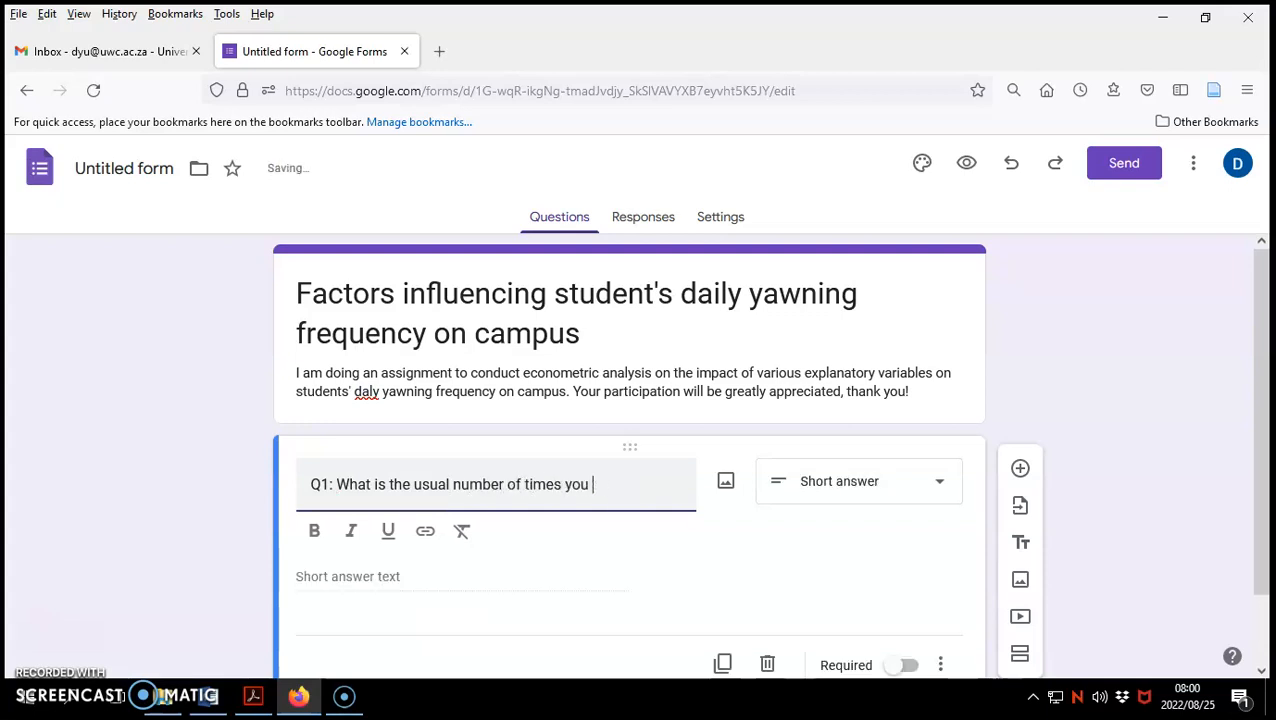
{"action": "type", "text": "yawn"}
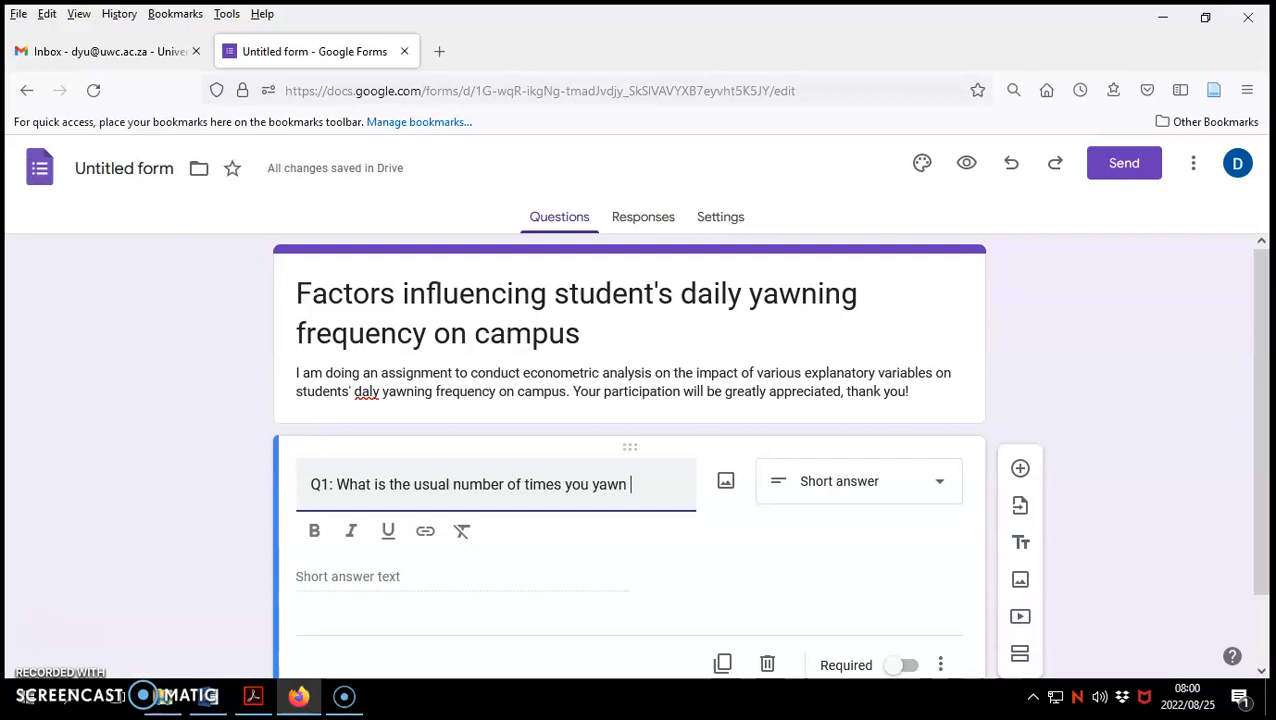
{"action": "type", "text": "on campus per day"}
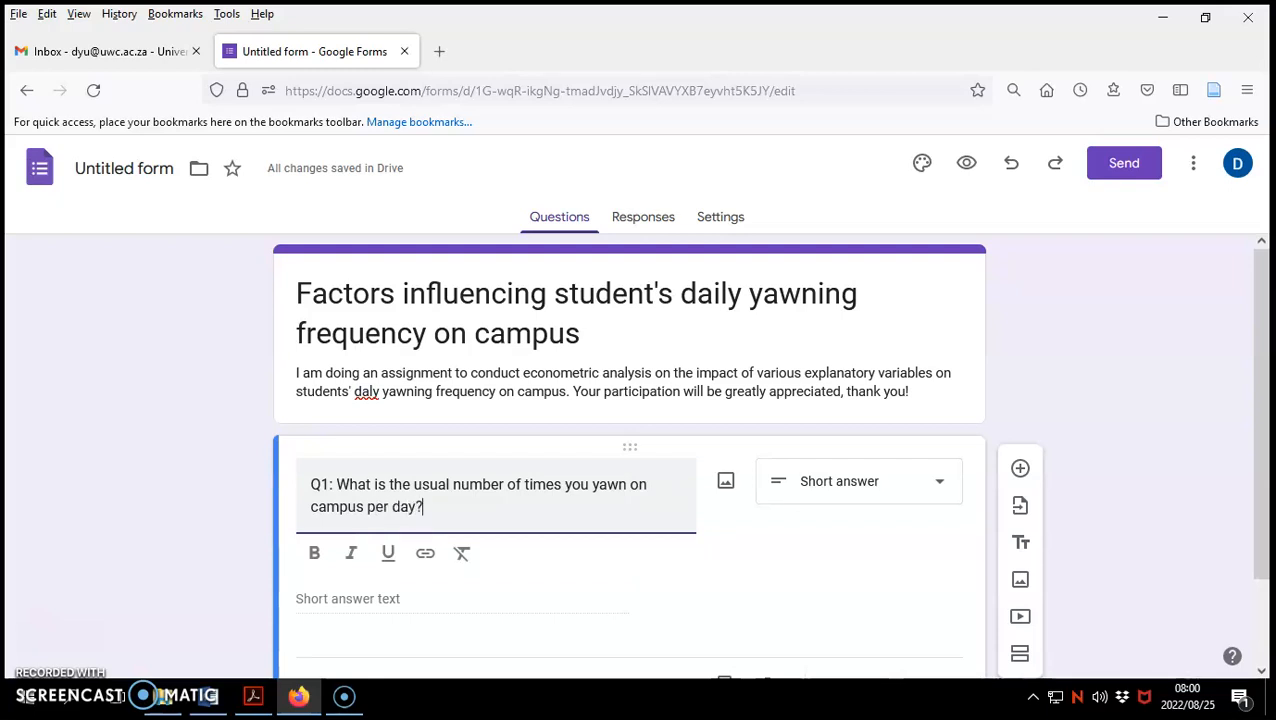
{"action": "type", "text": "?"}
Choose Short answer as Q1's answer type and make the question required
{"action": "left_click", "coordinate": [868, 490]}
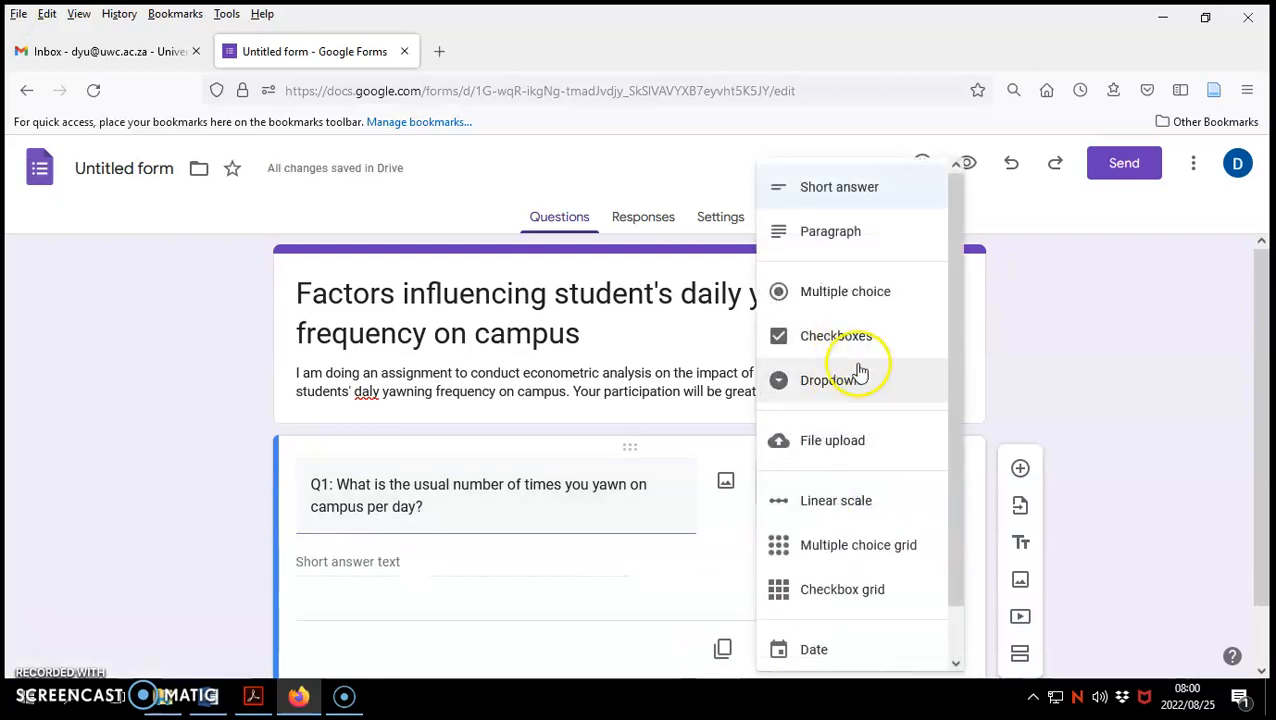
{"action": "left_click", "coordinate": [843, 190]}
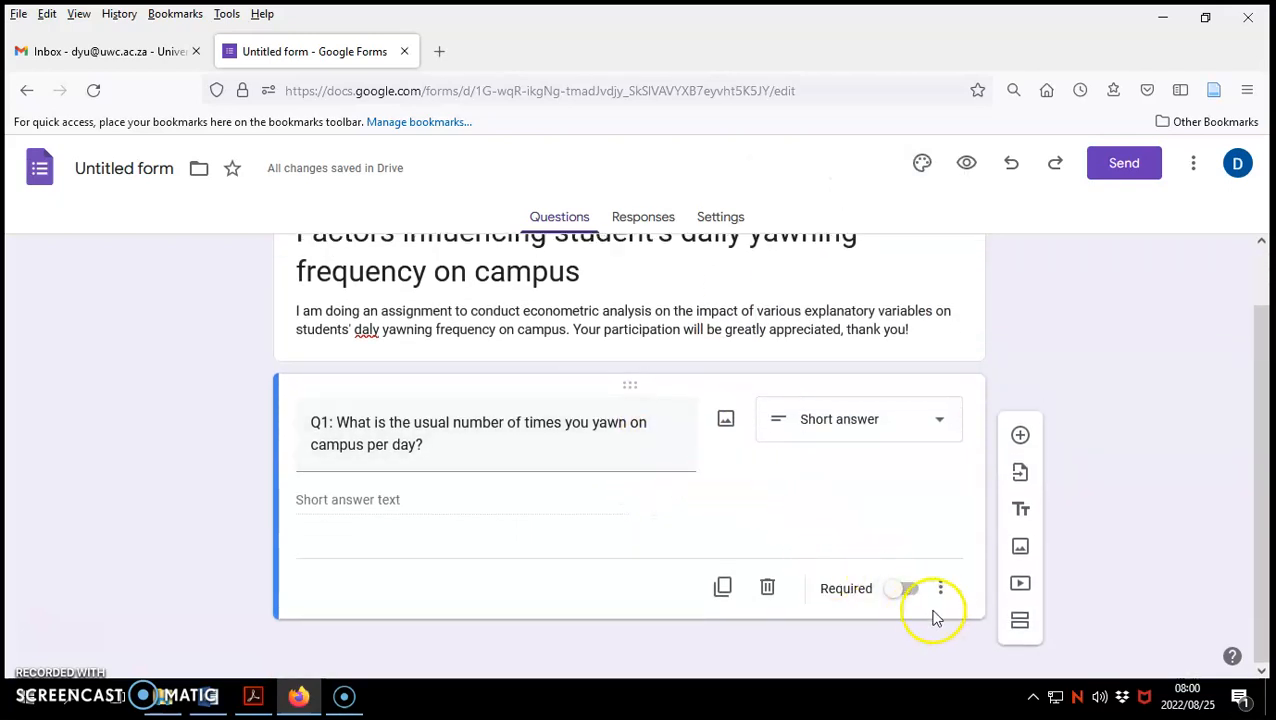
{"action": "left_click", "coordinate": [906, 592]}
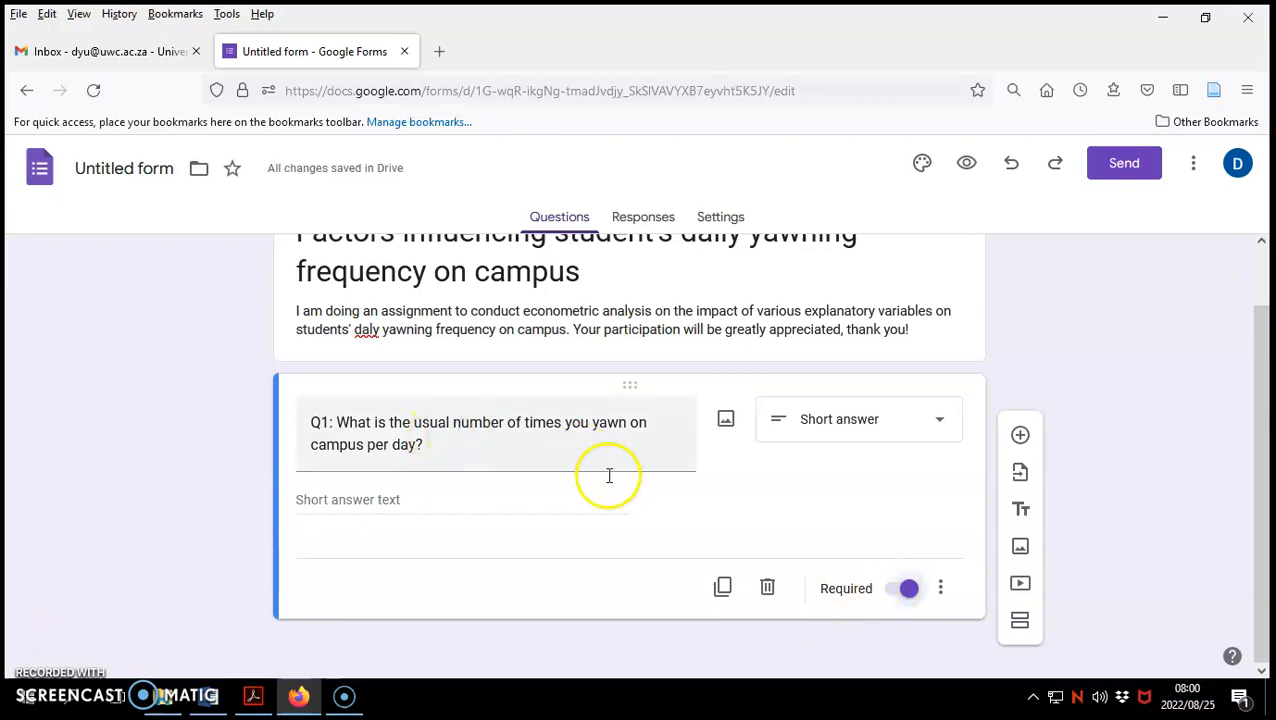
Add a new question reading "Q2: What is your gender?", consulting the X2 variable in the ECO311 Word document
{"action": "left_click", "coordinate": [1020, 437]}
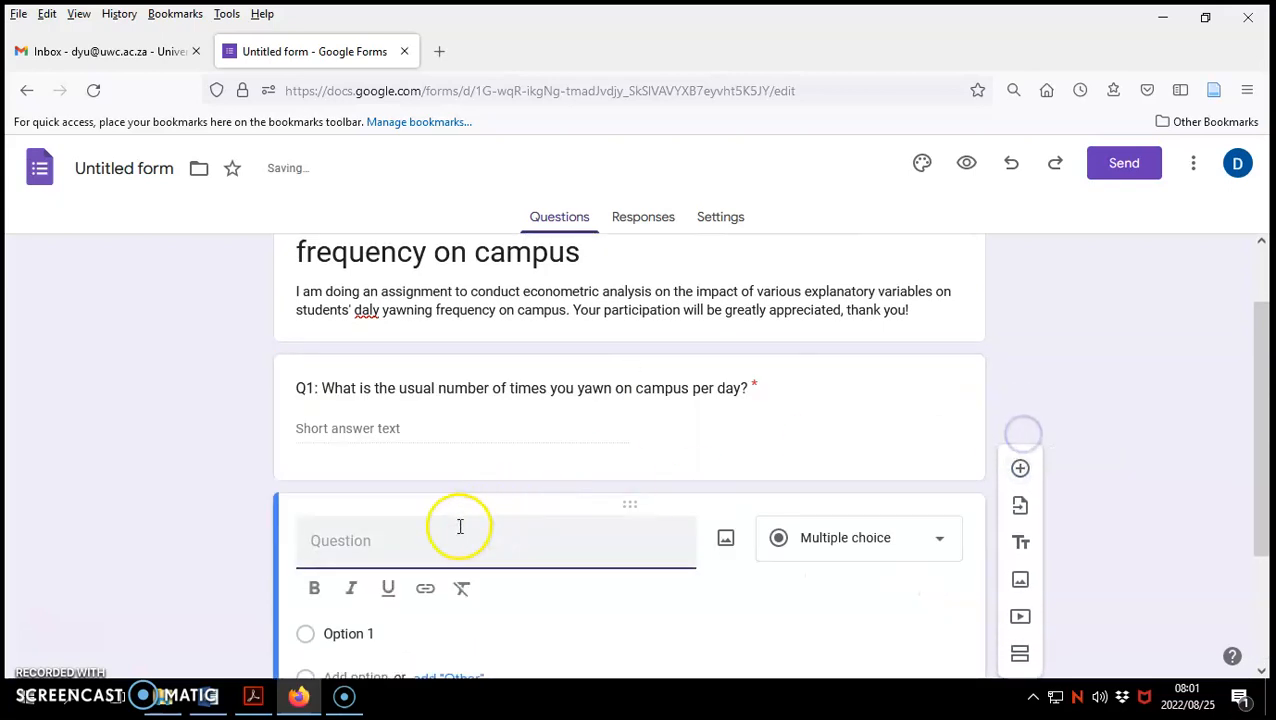
{"action": "left_click", "coordinate": [218, 698]}
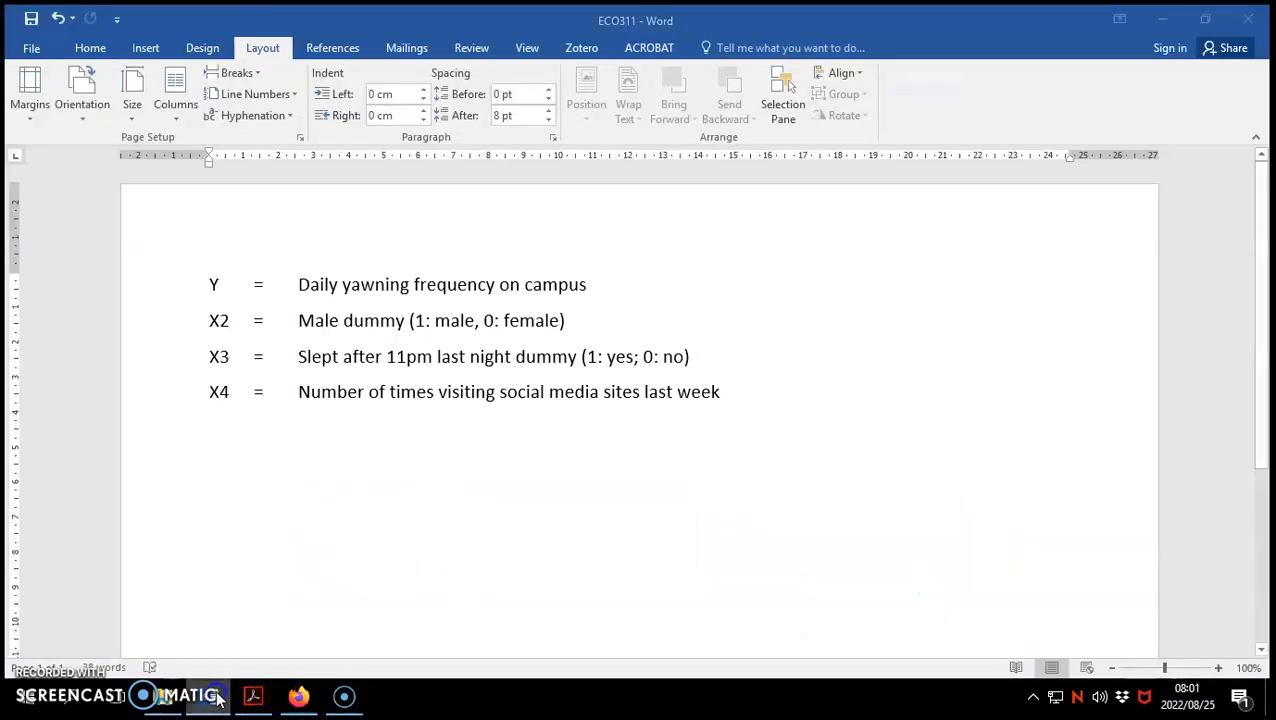
{"action": "left_click", "coordinate": [217, 698]}
{"action": "type", "text": "A2:"}
{"action": "key", "text": "BackSpace"}
{"action": "key", "text": "BackSpace"}
{"action": "type", "text": "Q2: What "}
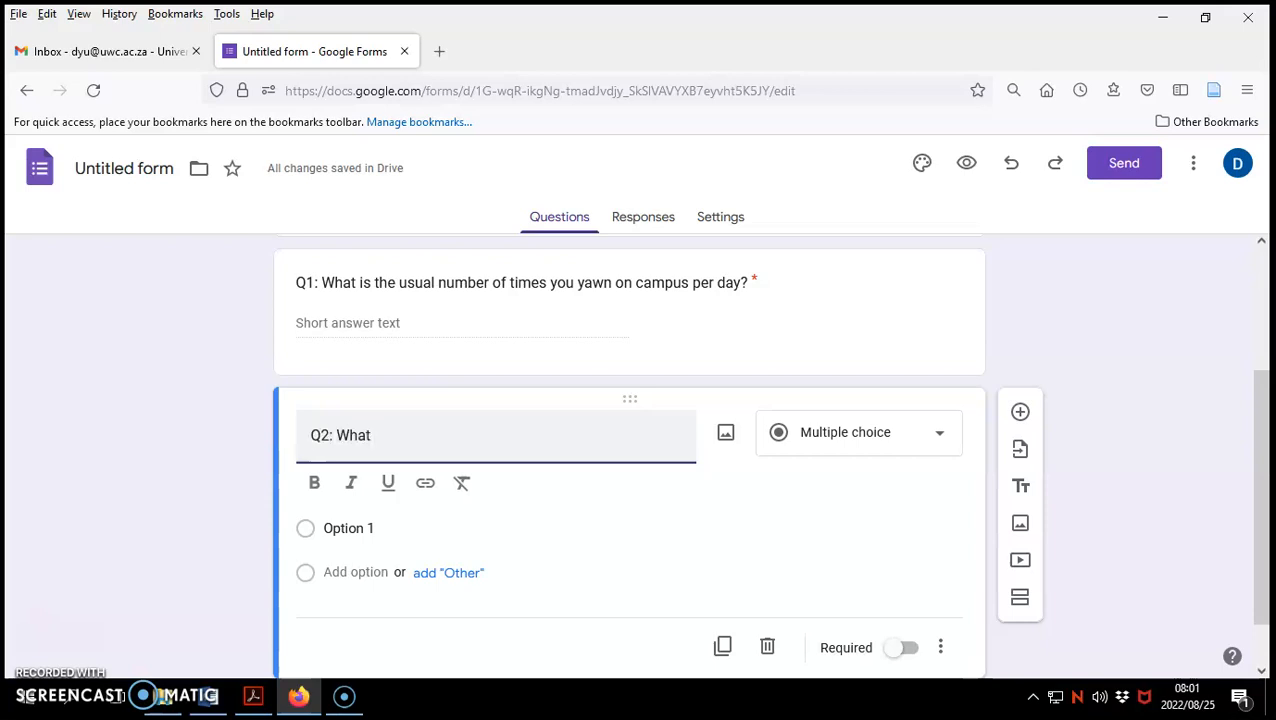
{"action": "type", "text": "is your gend"}
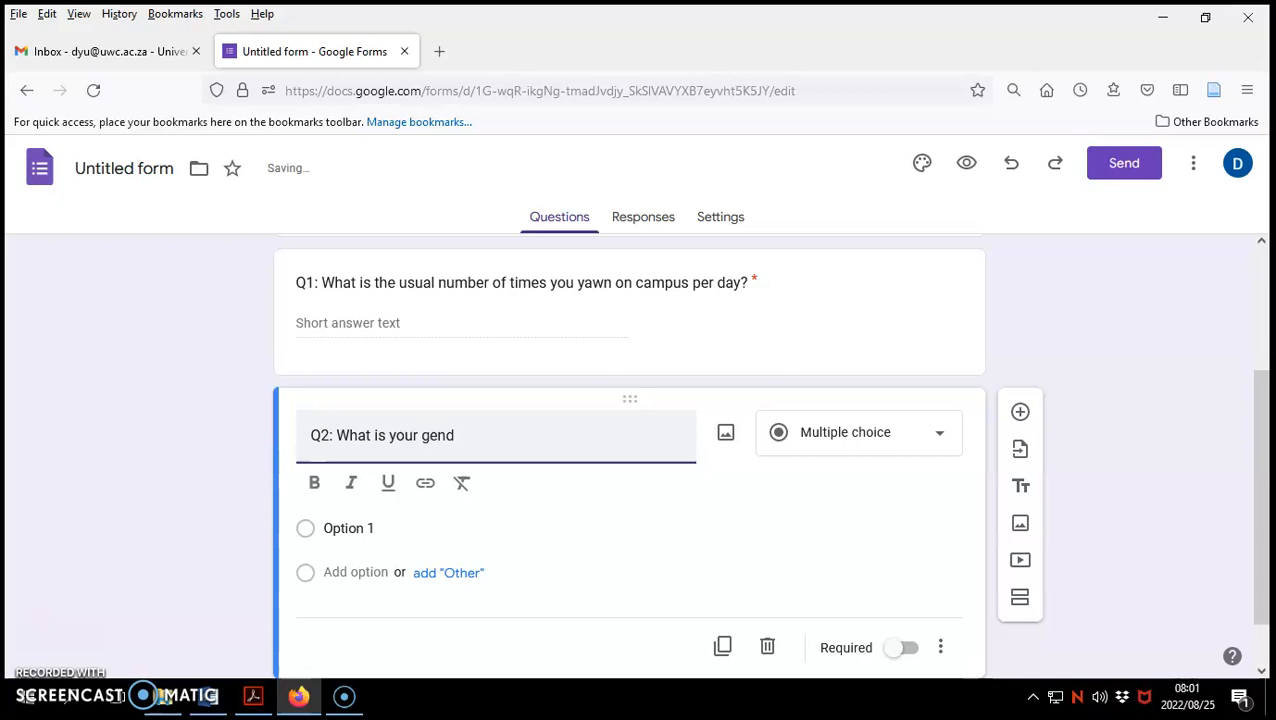
{"action": "type", "text": "er"}
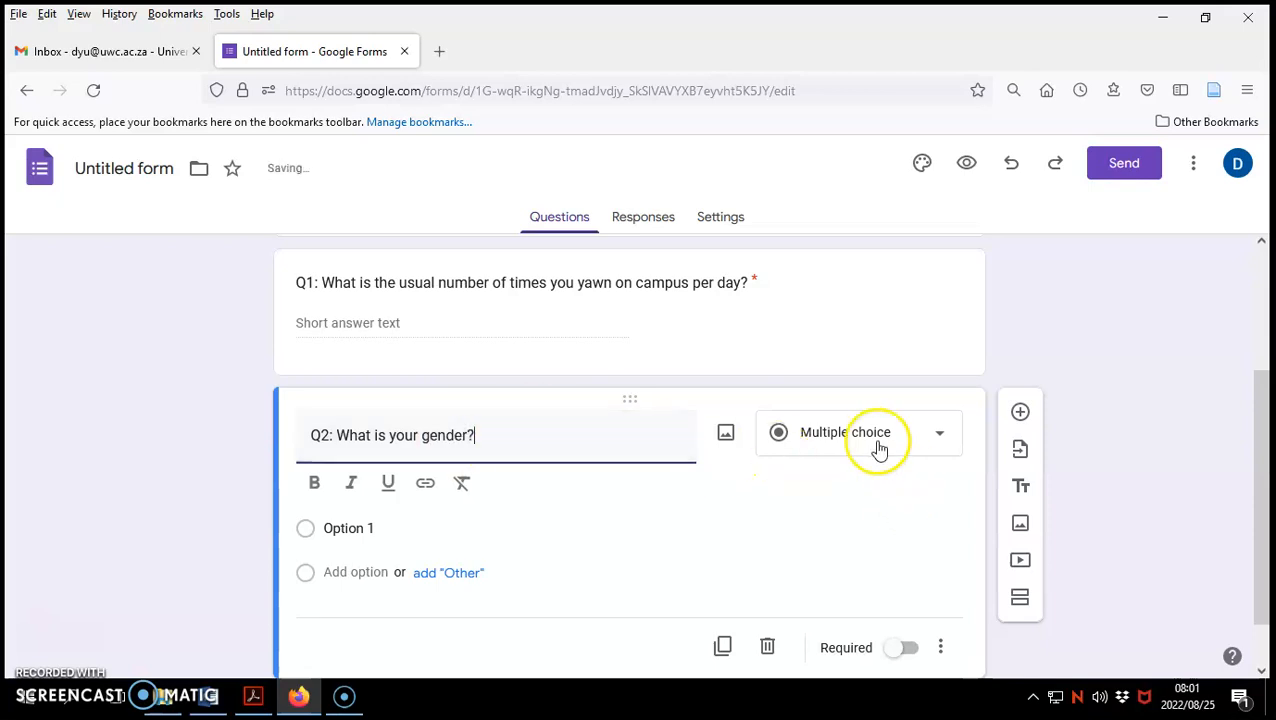
Keep Multiple choice as Q2's answer type and give it the options "Male" and "Female"
{"action": "left_click", "coordinate": [940, 436]}
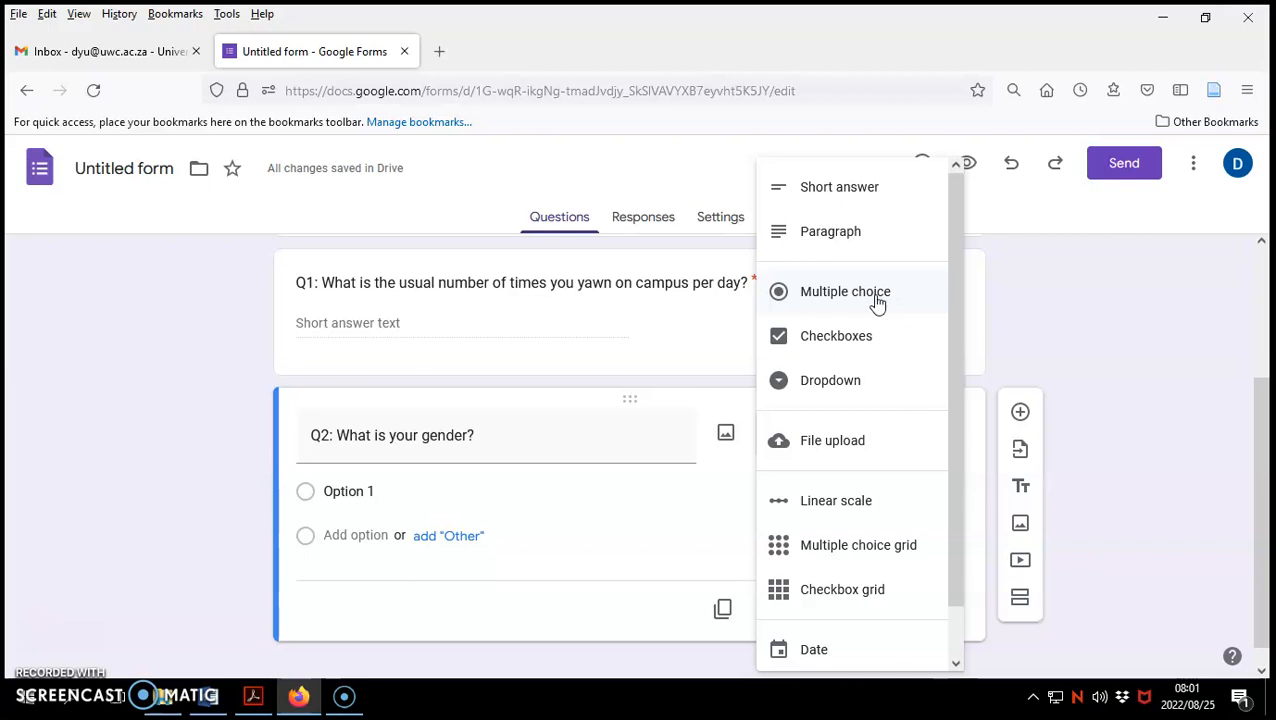
{"action": "left_click", "coordinate": [878, 341]}
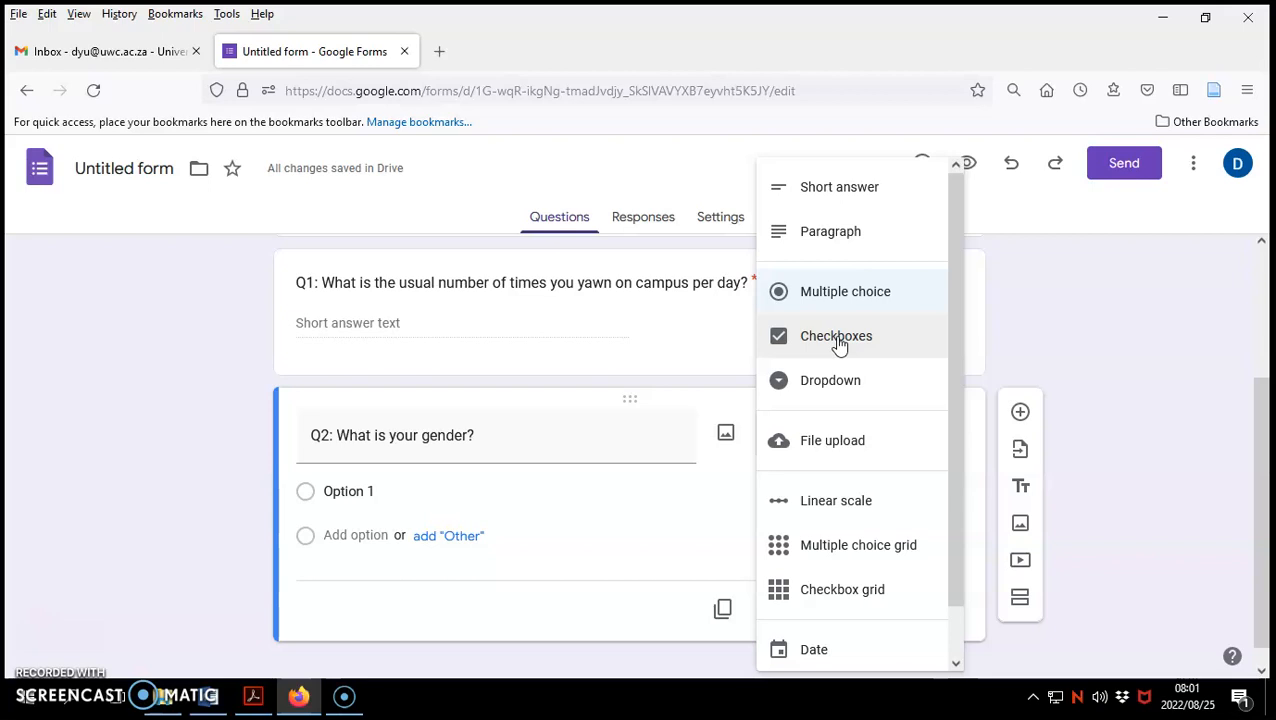
{"action": "left_click", "coordinate": [806, 292]}
{"action": "left_click", "coordinate": [375, 500]}
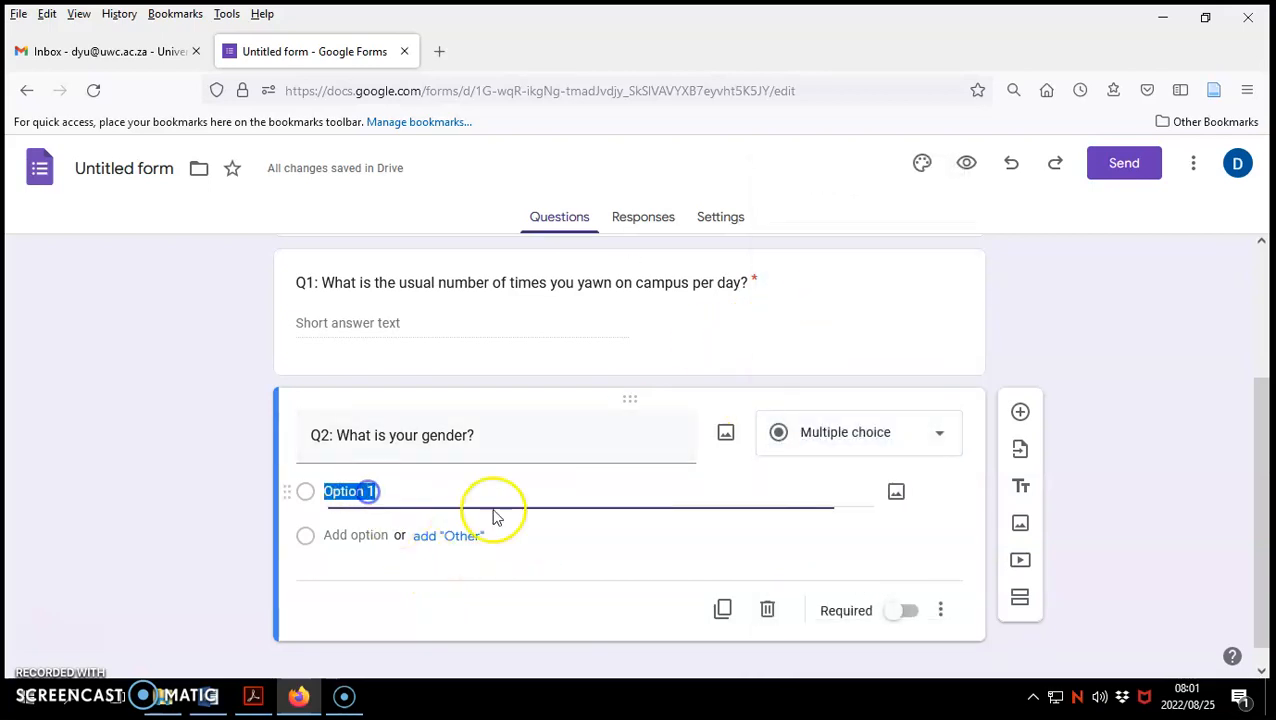
{"action": "type", "text": "Male"}
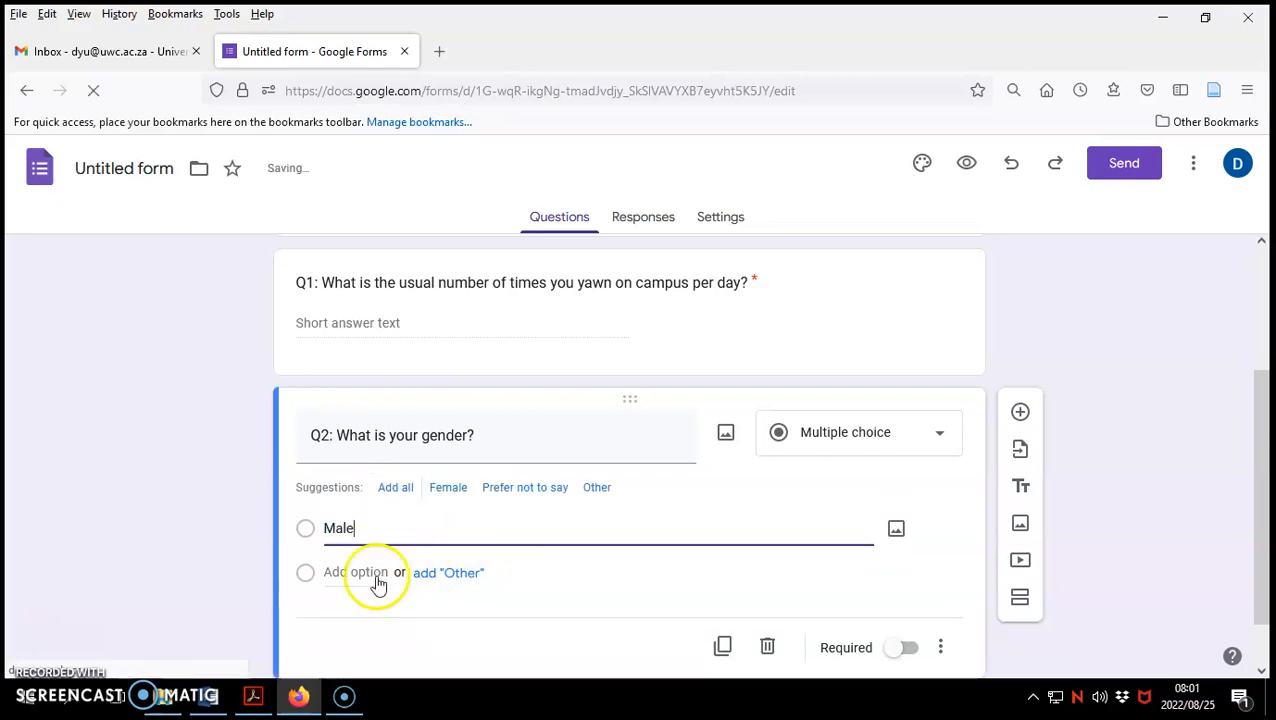
{"action": "left_click", "coordinate": [349, 565]}
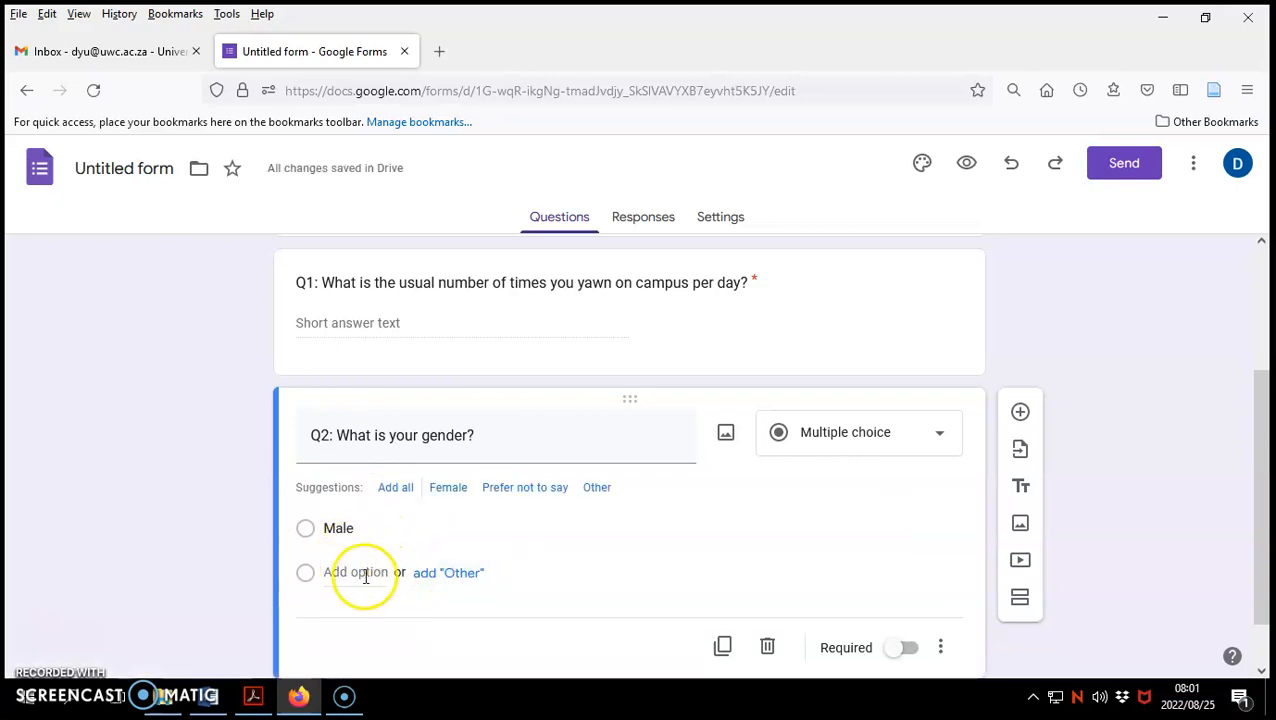
{"action": "left_click", "coordinate": [362, 573]}
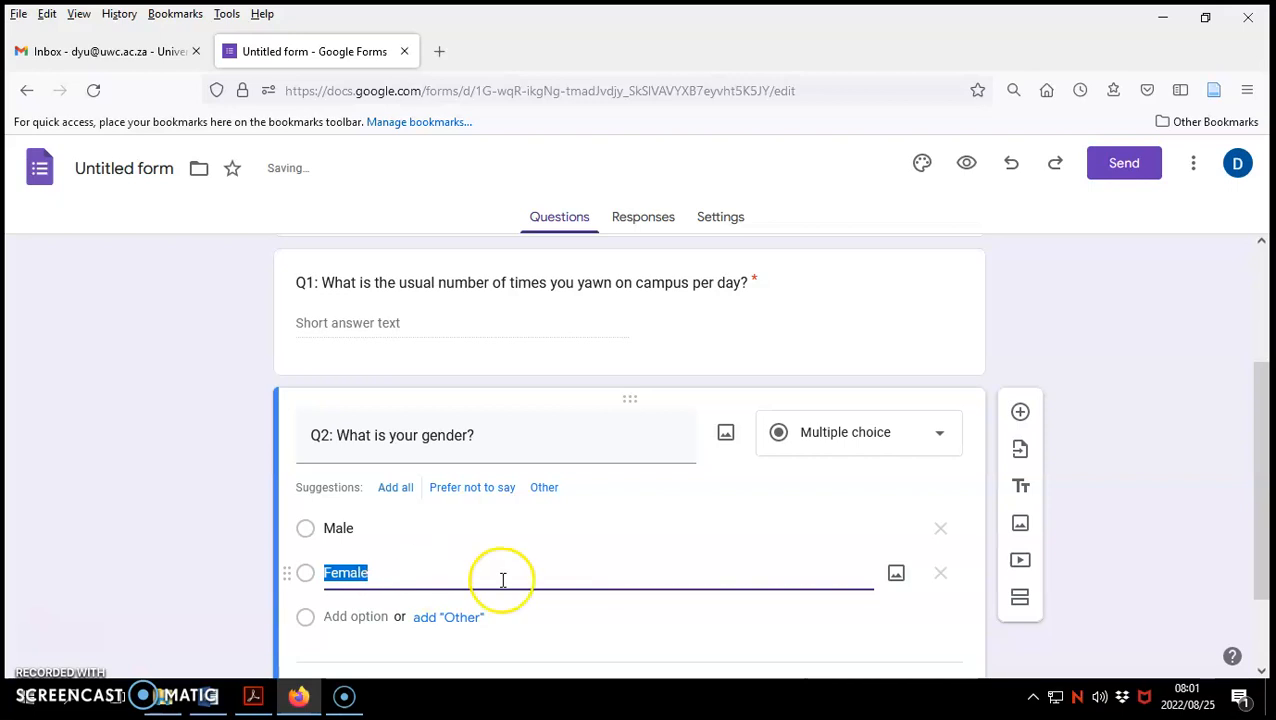
{"action": "left_click", "coordinate": [386, 474]}
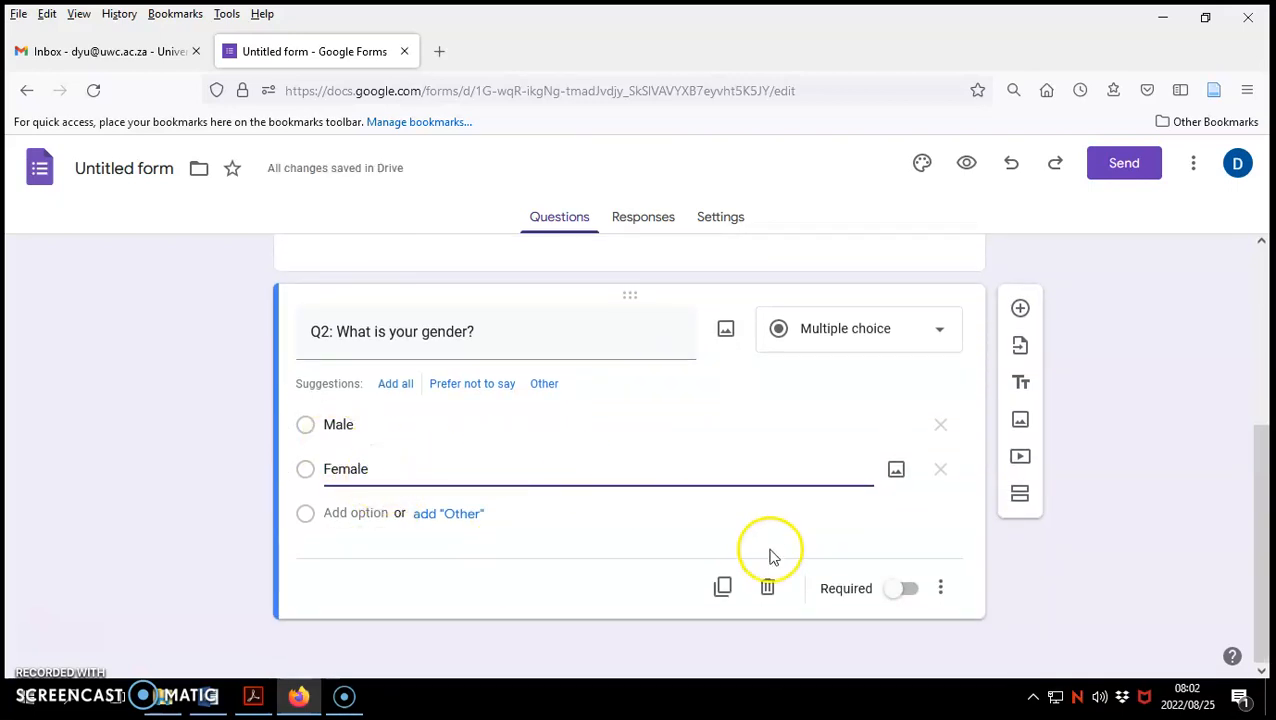
Add a question reading "Q3: Did you sleep after 11pm last night?", consulting the X3 variable in the Word document
{"action": "left_click", "coordinate": [1022, 309]}
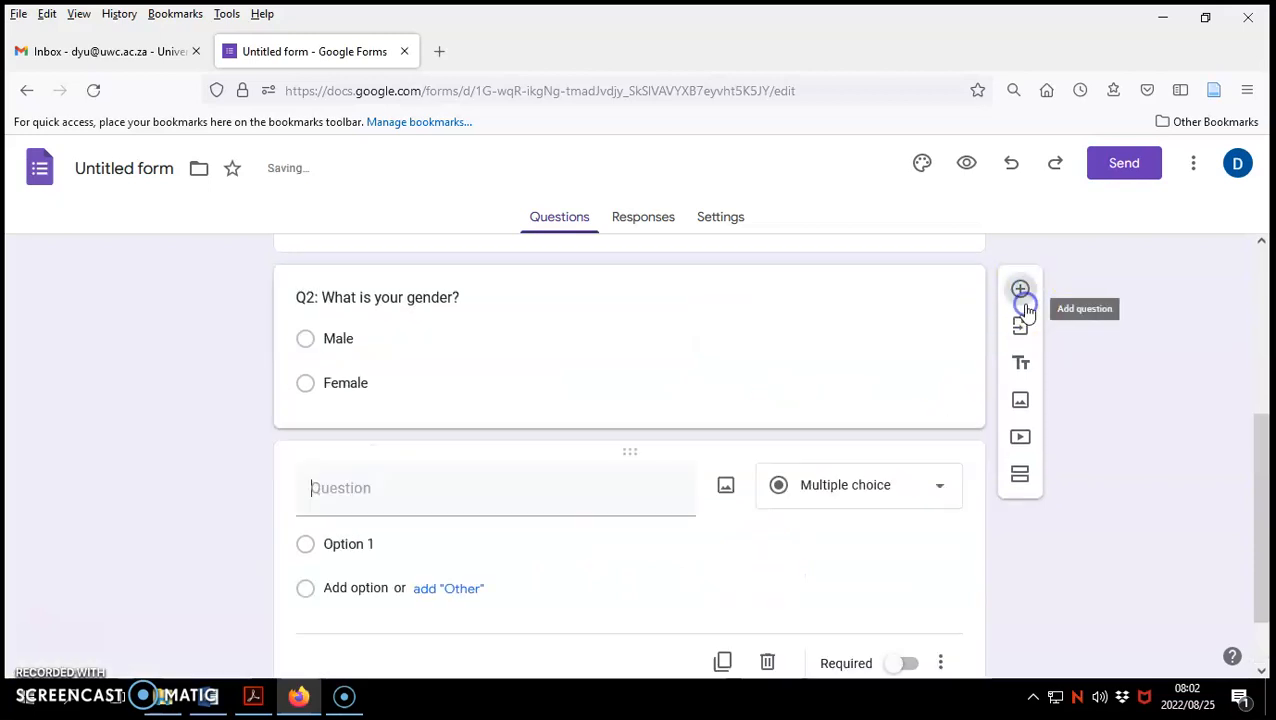
{"action": "left_click", "coordinate": [209, 695]}
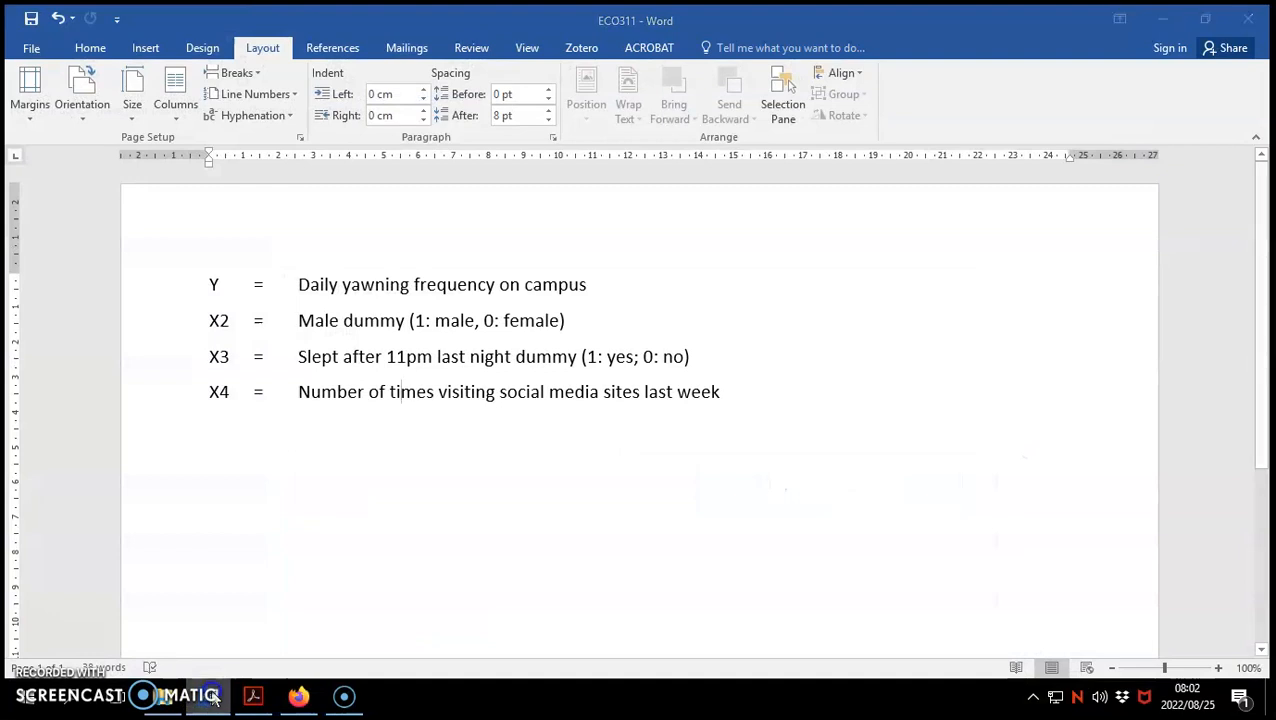
{"action": "left_click", "coordinate": [213, 698]}
{"action": "left_click", "coordinate": [338, 490]}
{"action": "type", "text": "Q3"}
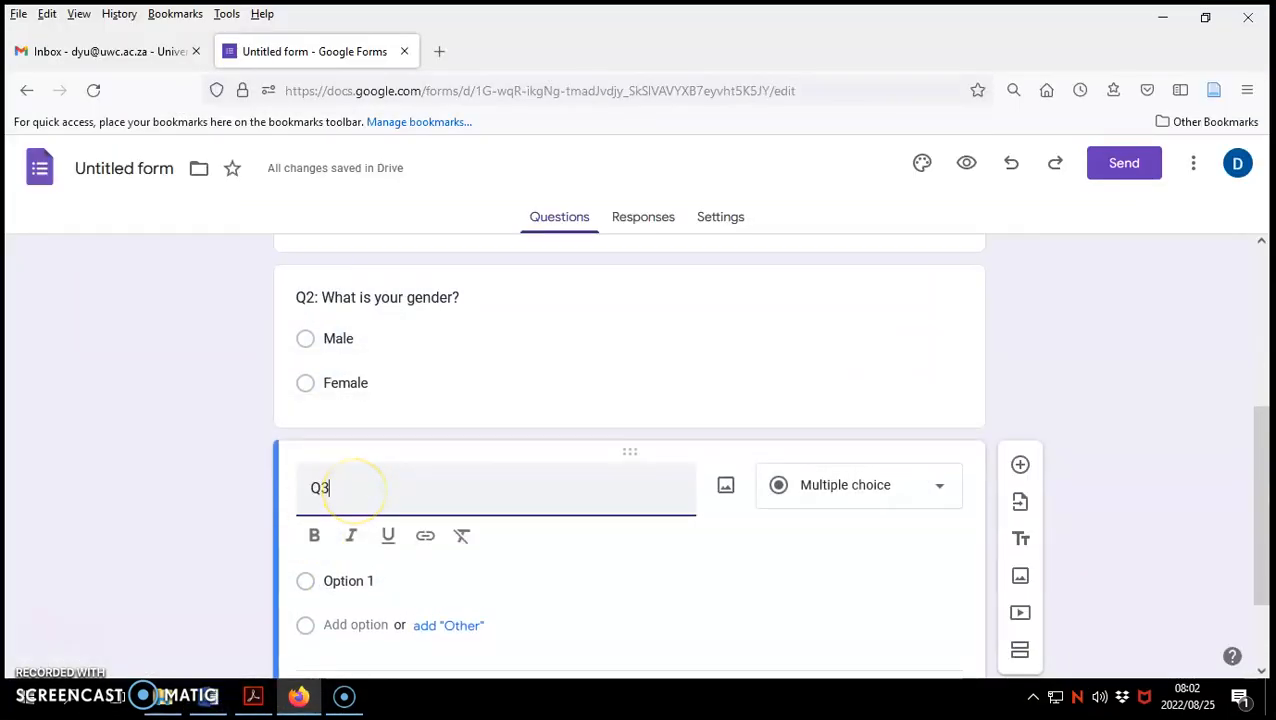
{"action": "type", "text": ": Did you sleep "}
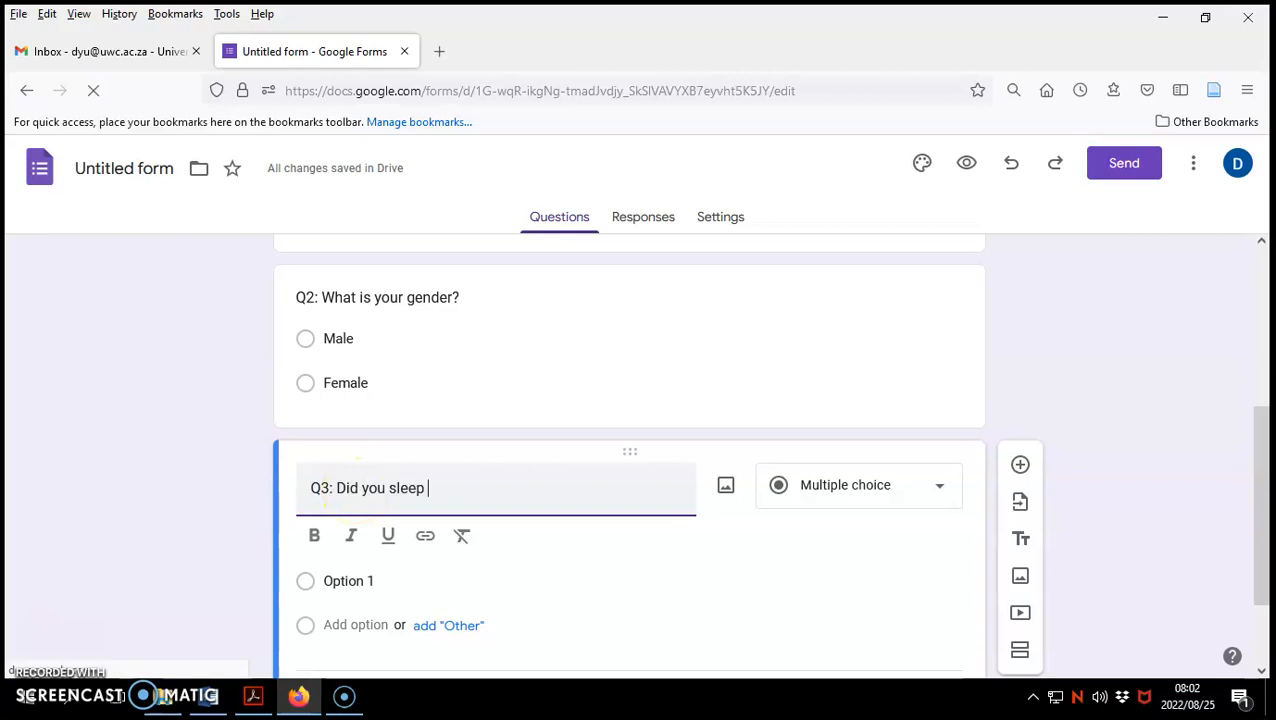
{"action": "type", "text": "atter 11pm last night?"}
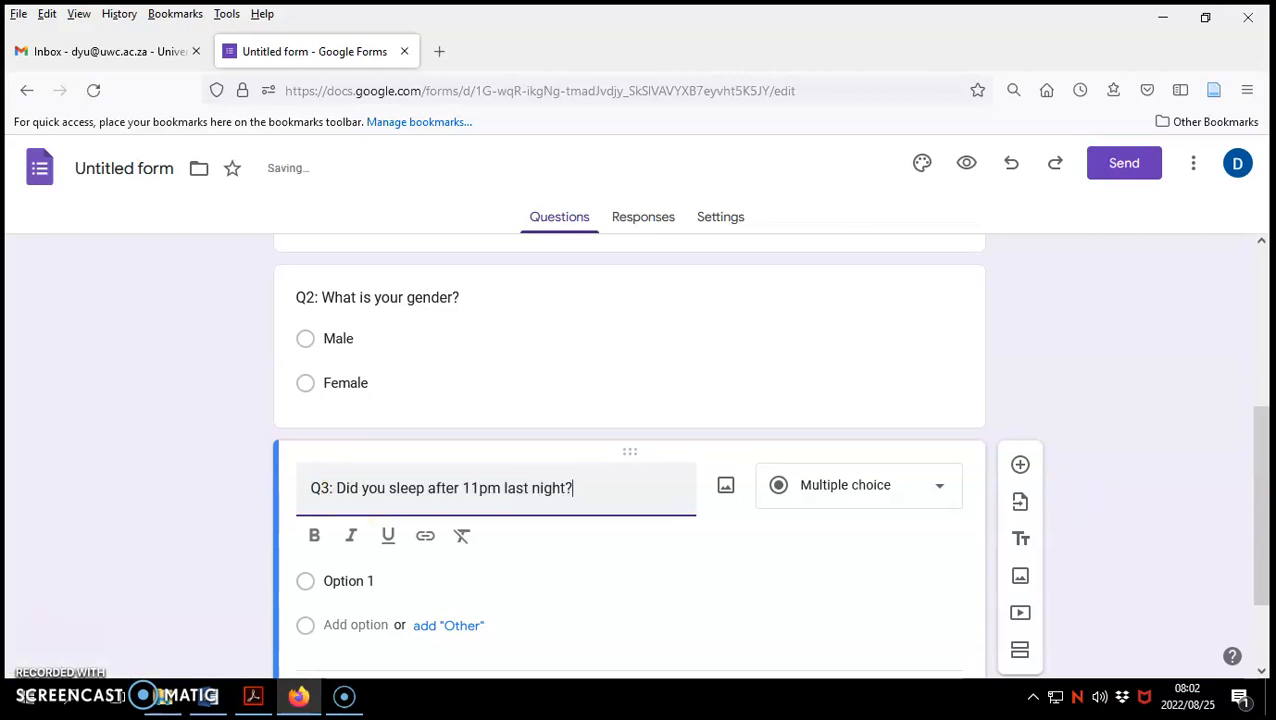
Give Q3 the multiple-choice options "Yes" and "No"
{"action": "left_click", "coordinate": [337, 617]}
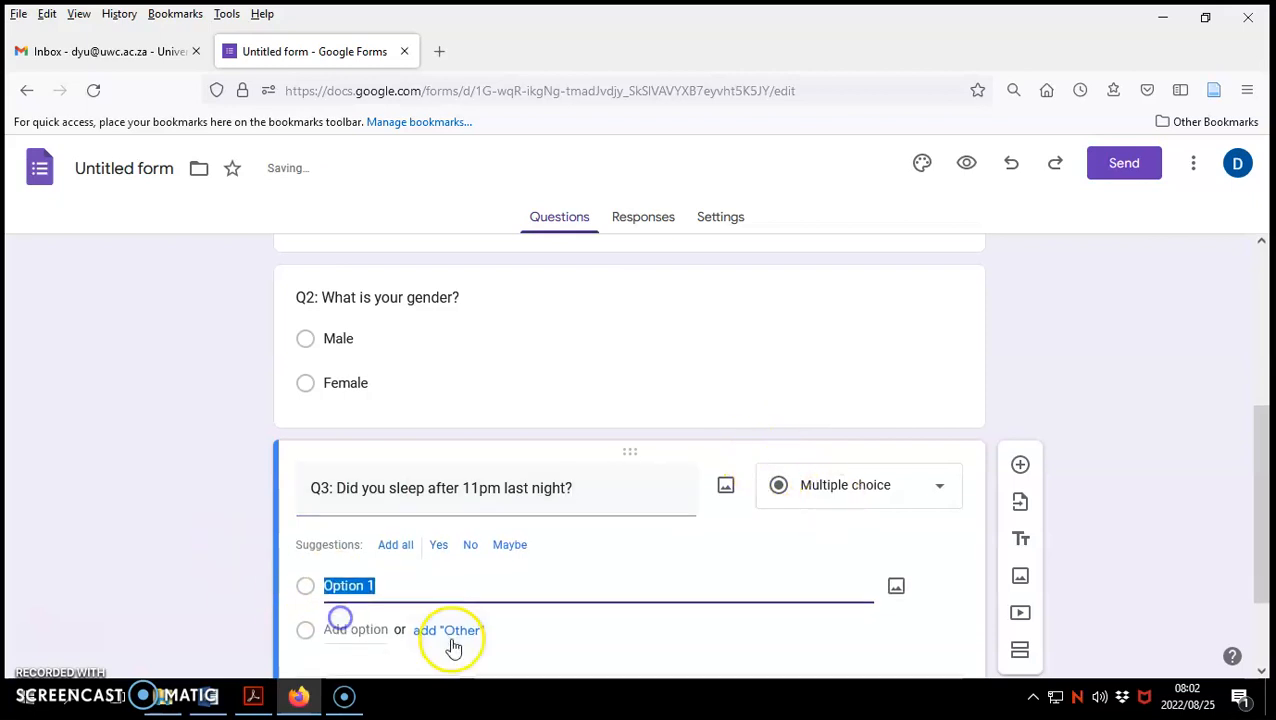
{"action": "type", "text": "Yes"}
{"action": "scroll", "coordinate": [421, 669], "scroll_direction": "down", "scroll_amount": 2}
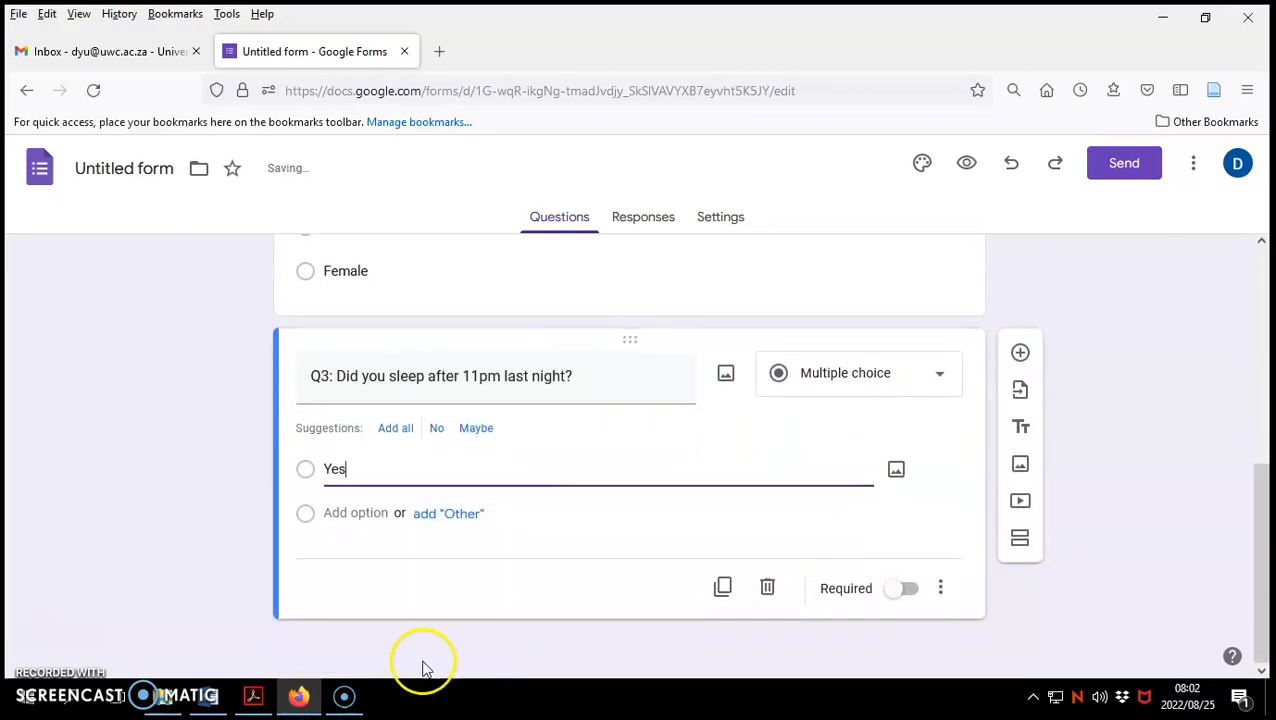
{"action": "left_click", "coordinate": [347, 514]}
{"action": "left_click", "coordinate": [408, 497]}
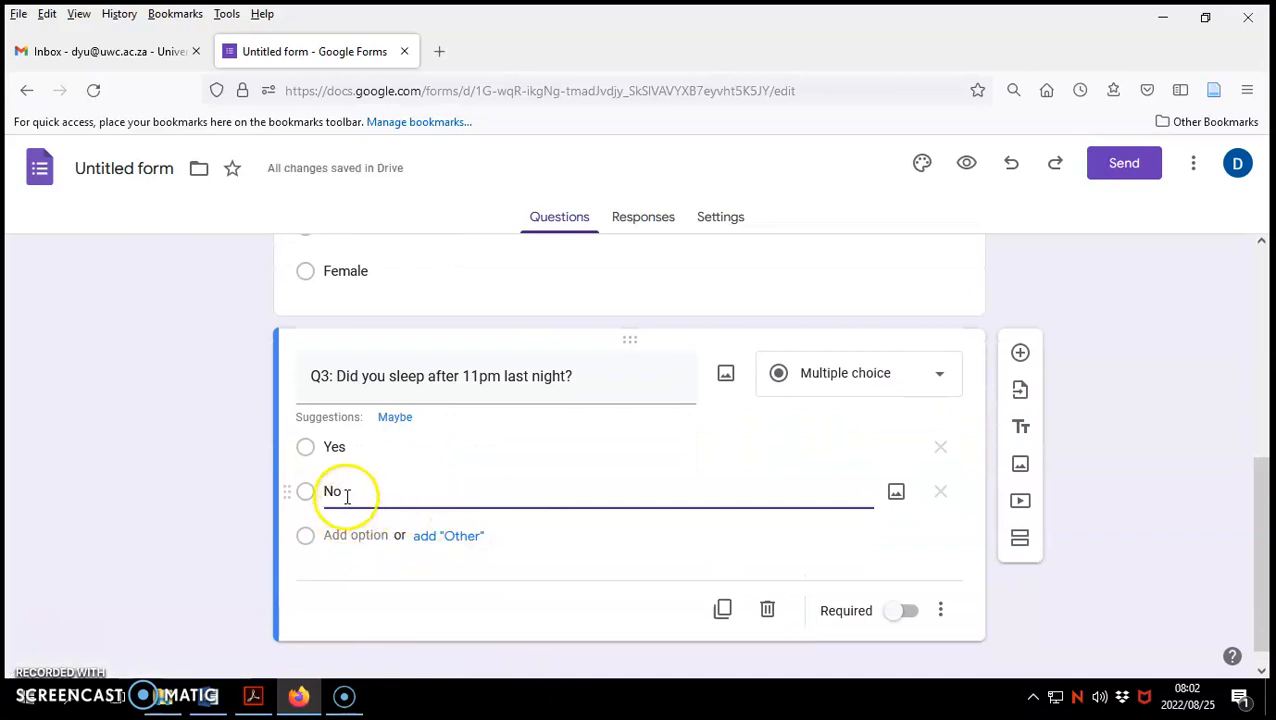
Add a question beginning "Q4: What was the total number of times you", consulting the X4 variable in the Word document
{"action": "left_click", "coordinate": [1020, 353]}
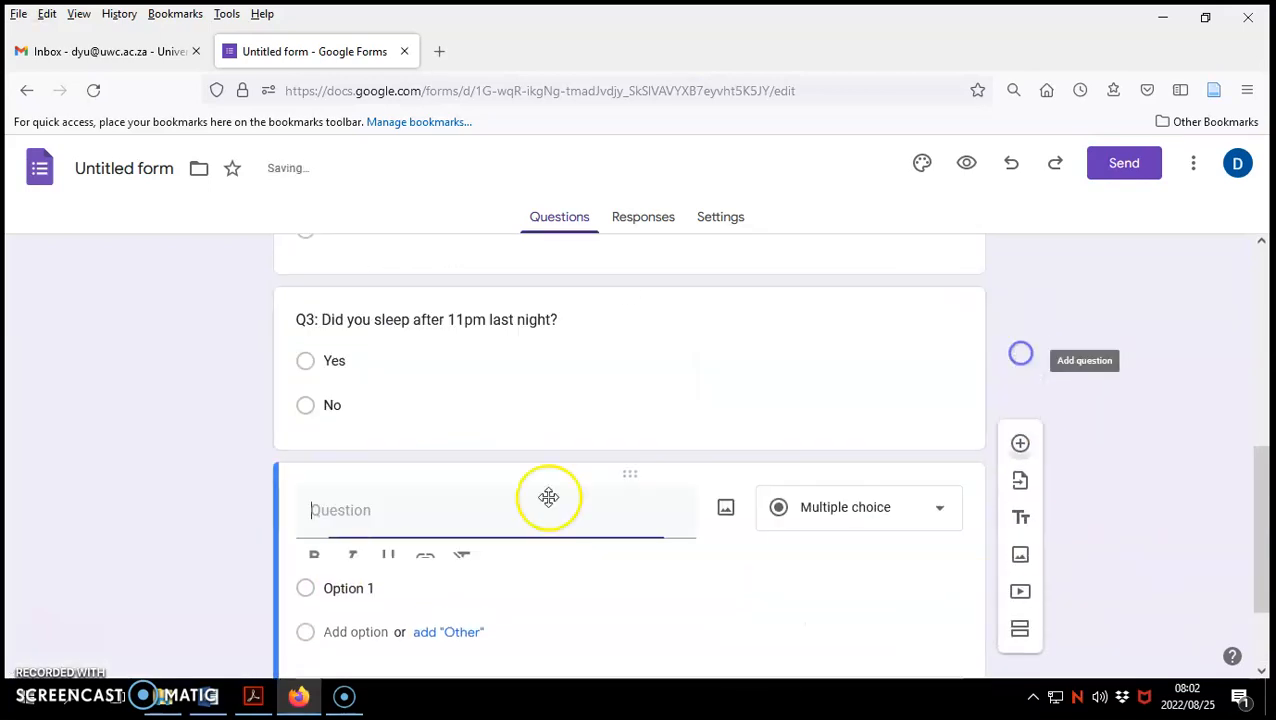
{"action": "left_click", "coordinate": [228, 704]}
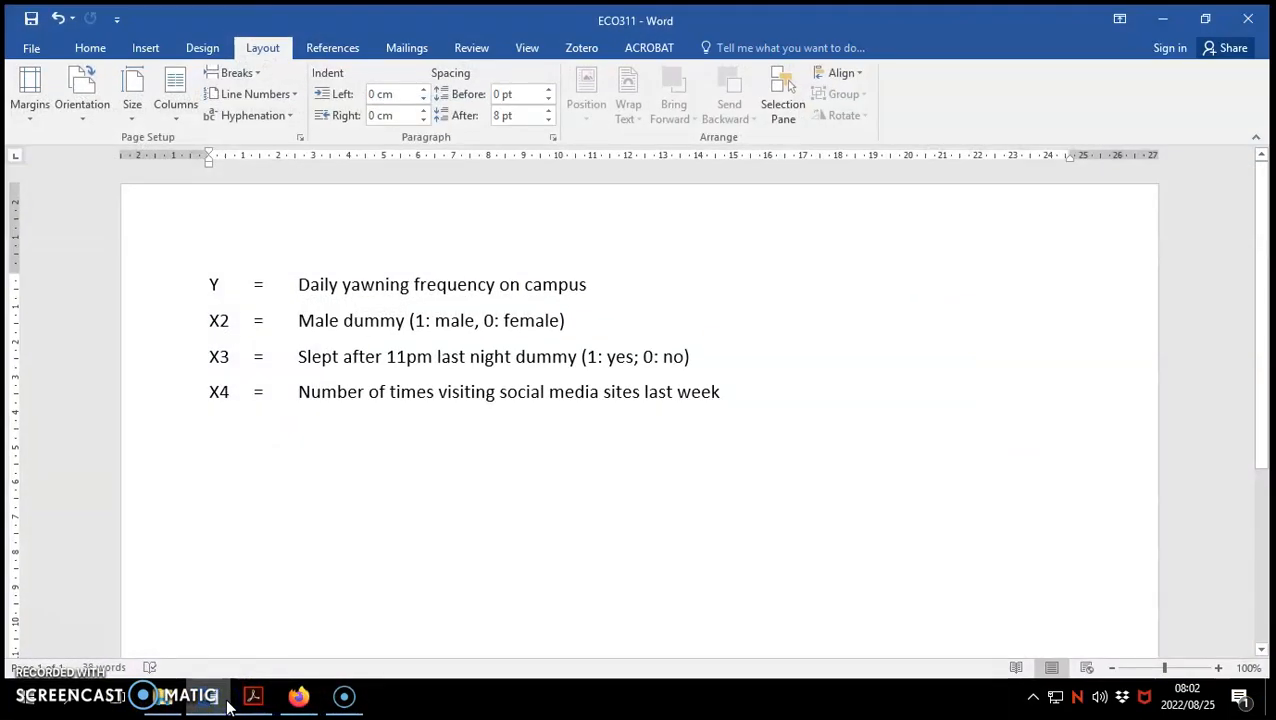
{"action": "left_click", "coordinate": [228, 704]}
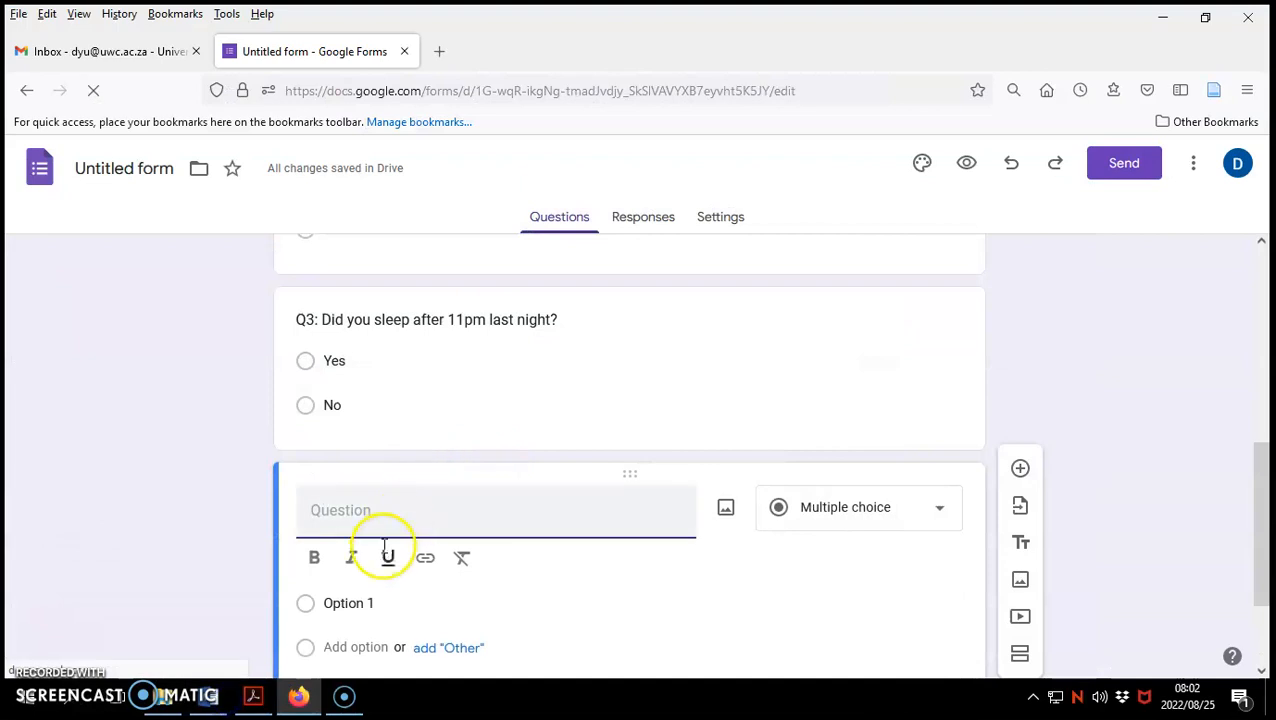
{"action": "type", "text": "Q4: W"}
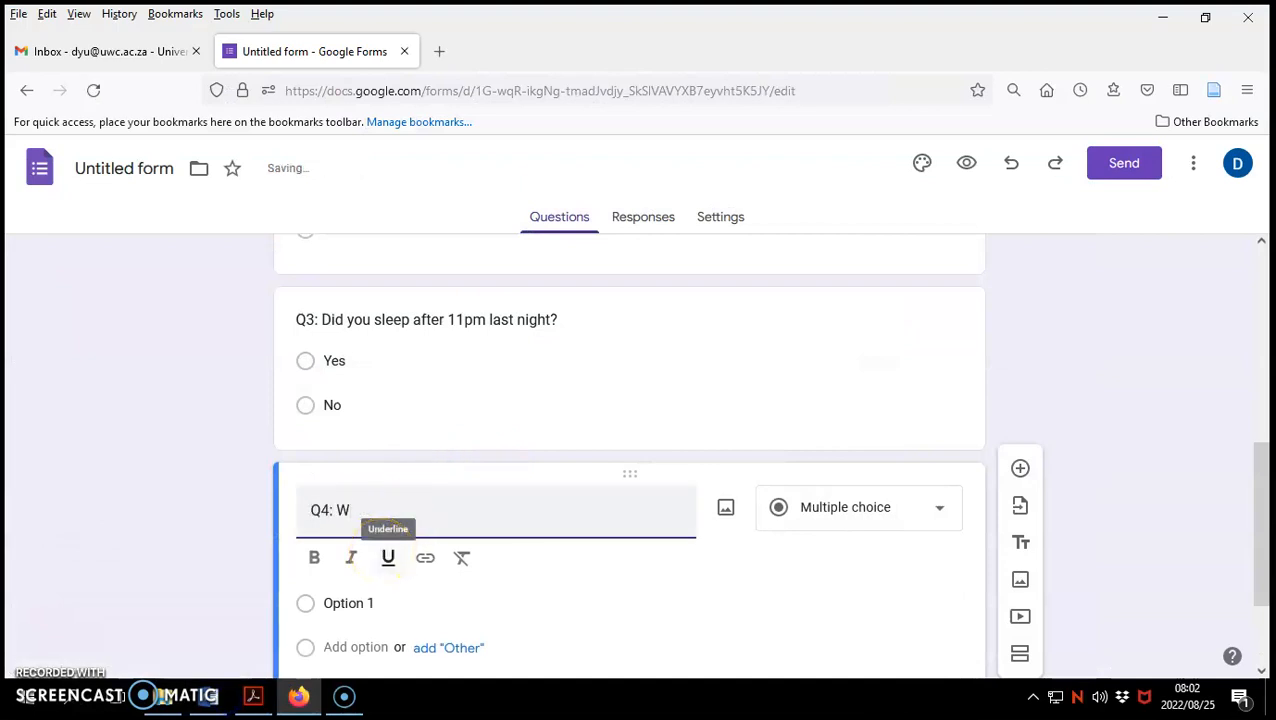
{"action": "type", "text": "hat was the "}
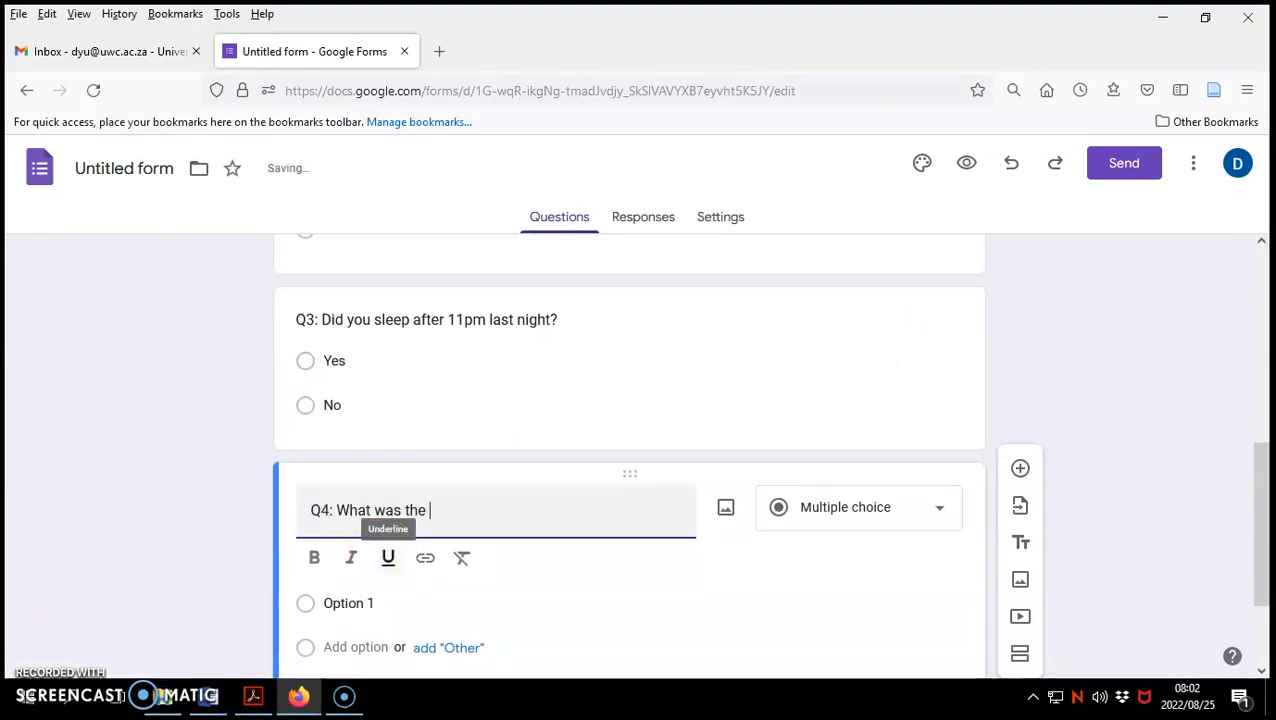
{"action": "type", "text": "total numebr of"}
{"action": "key", "text": "BackSpace"}
{"action": "key", "text": "BackSpace"}
{"action": "key", "text": "BackSpace"}
{"action": "key", "text": "BackSpace"}
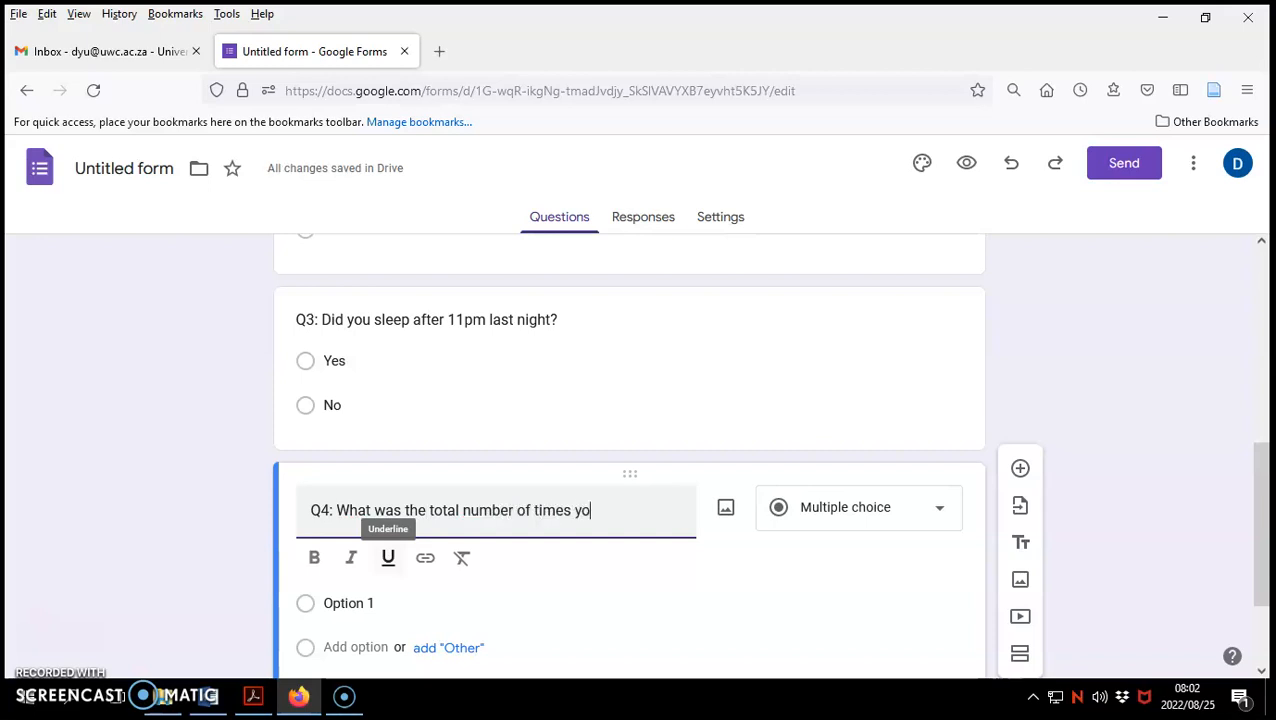
Complete Q4's text with "visited social media websites (e.g. TikTok, Facebook, Instagram) last week?"
{"action": "type", "text": "ited "}
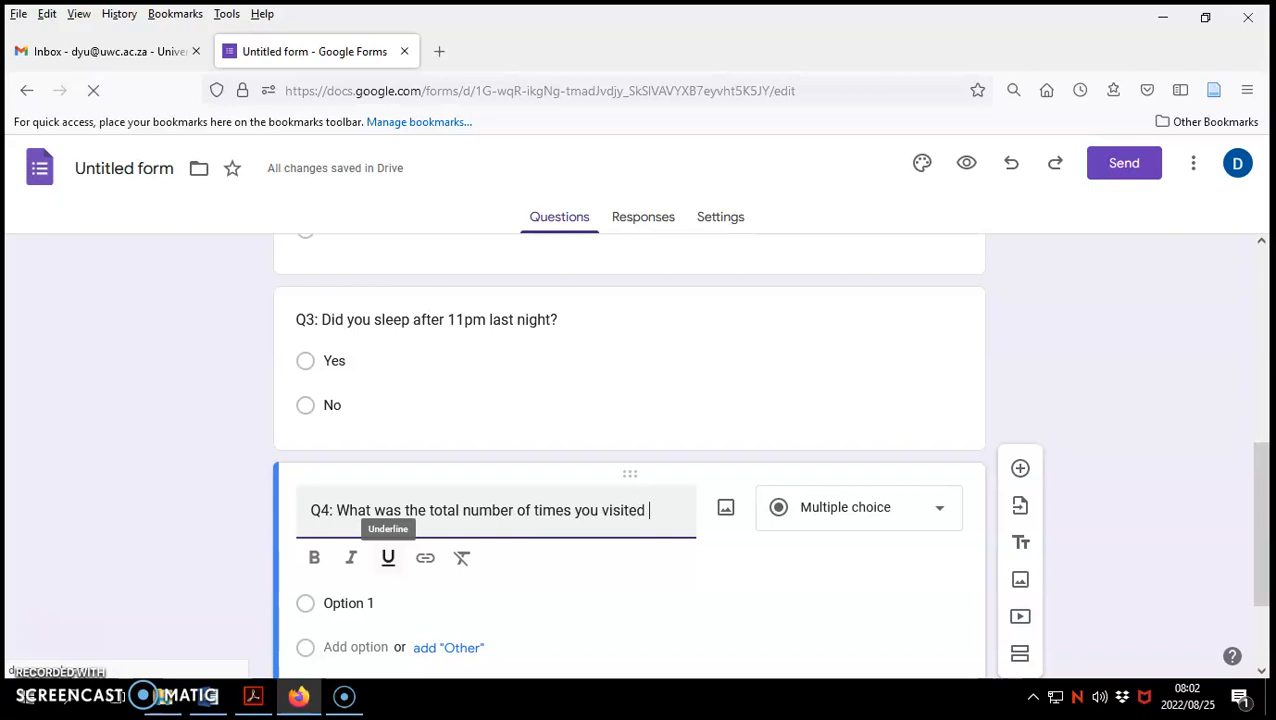
{"action": "type", "text": "social media webs"}
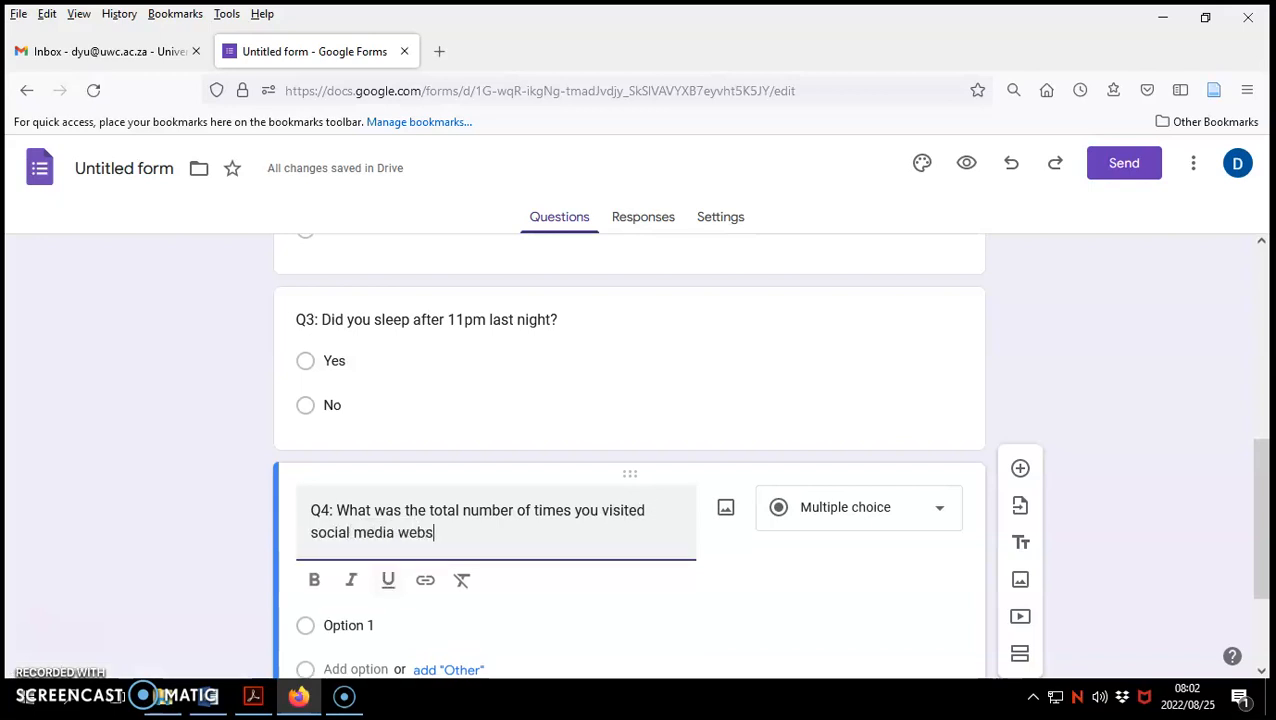
{"action": "type", "text": "ites (e.g. TikTok, Facebook, Ins"}
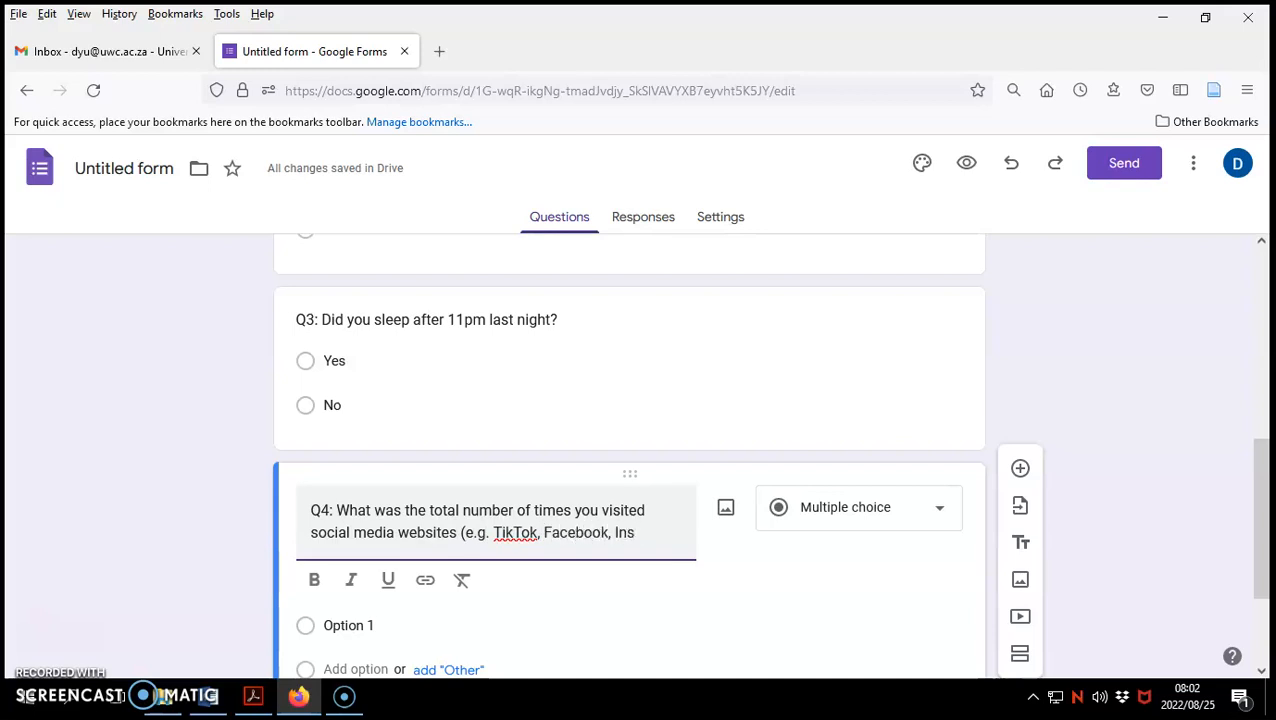
{"action": "type", "text": "tagram) last night"}
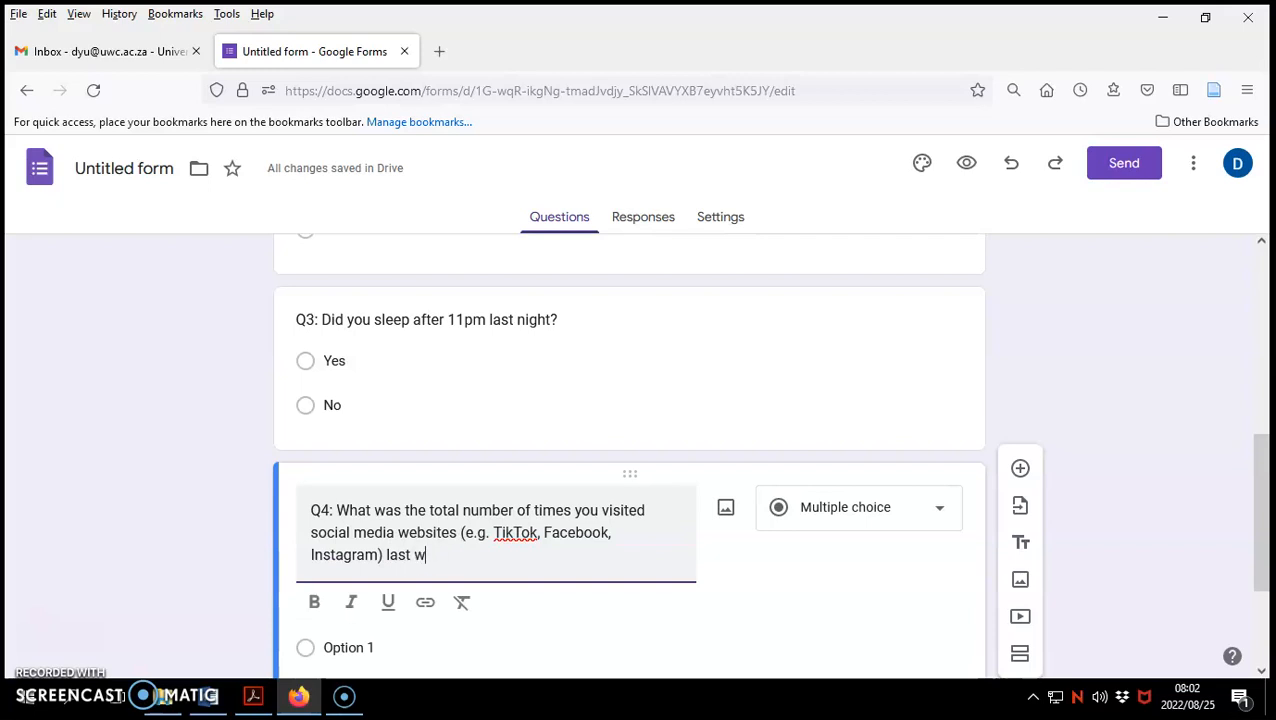
Choose Short answer as Q4's answer type
{"action": "left_click", "coordinate": [910, 506]}
{"action": "left_click", "coordinate": [862, 190]}
{"action": "scroll", "coordinate": [496, 609], "scroll_direction": "down", "scroll_amount": 1}
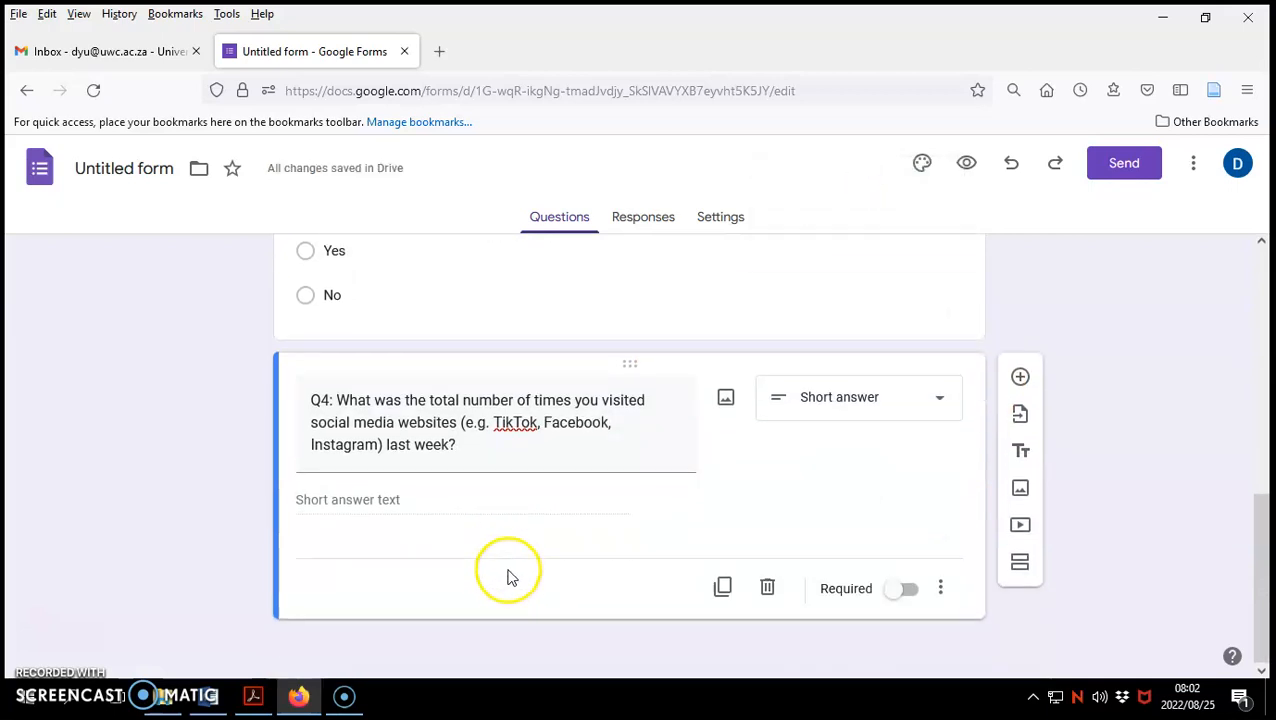
Close the untitled form and open Google Drive from Google's apps in a new browser tab
{"action": "scroll", "coordinate": [866, 537], "scroll_direction": "up", "scroll_amount": 7}
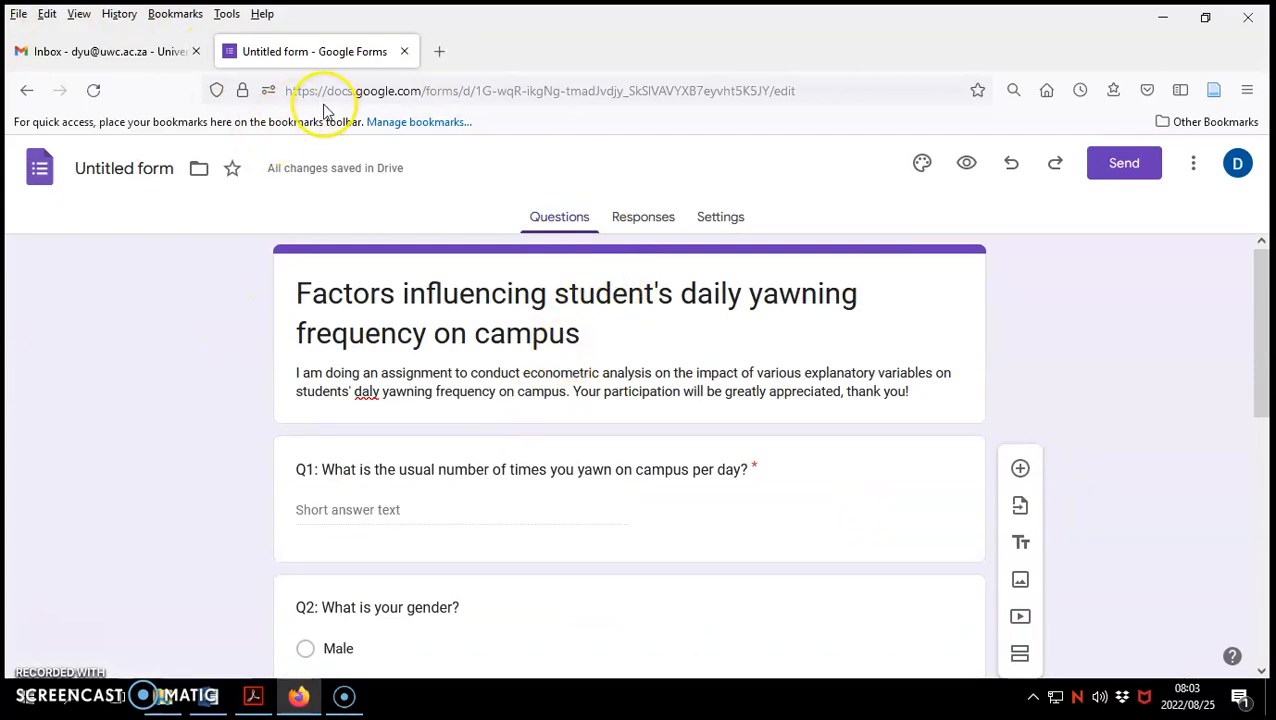
{"action": "left_click", "coordinate": [405, 51]}
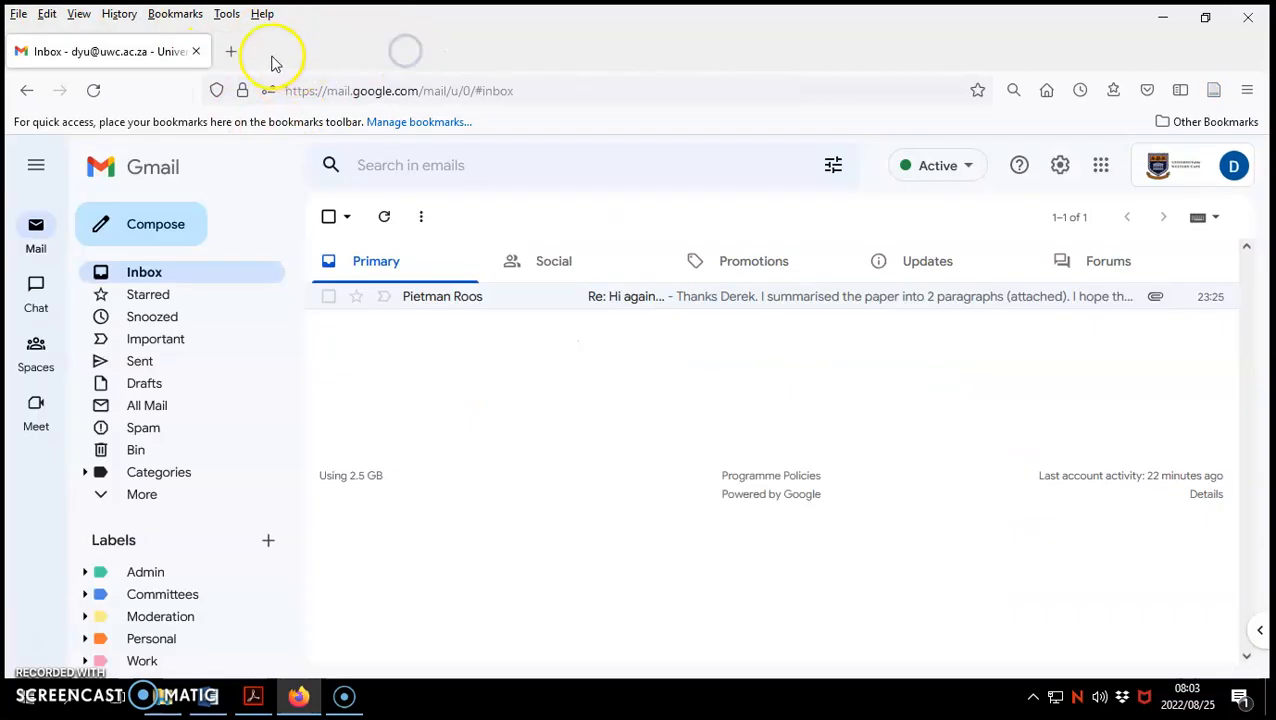
{"action": "left_click", "coordinate": [233, 51]}
{"action": "left_click", "coordinate": [1047, 91]}
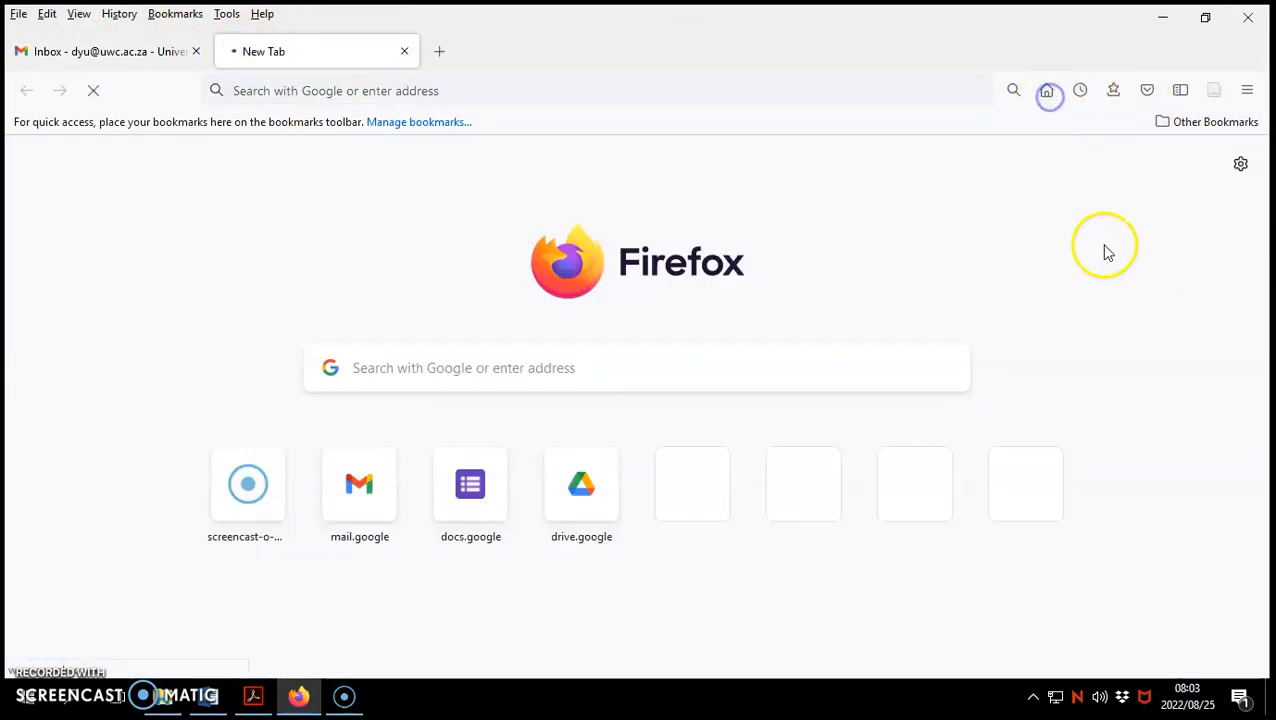
{"action": "left_click", "coordinate": [1193, 164]}
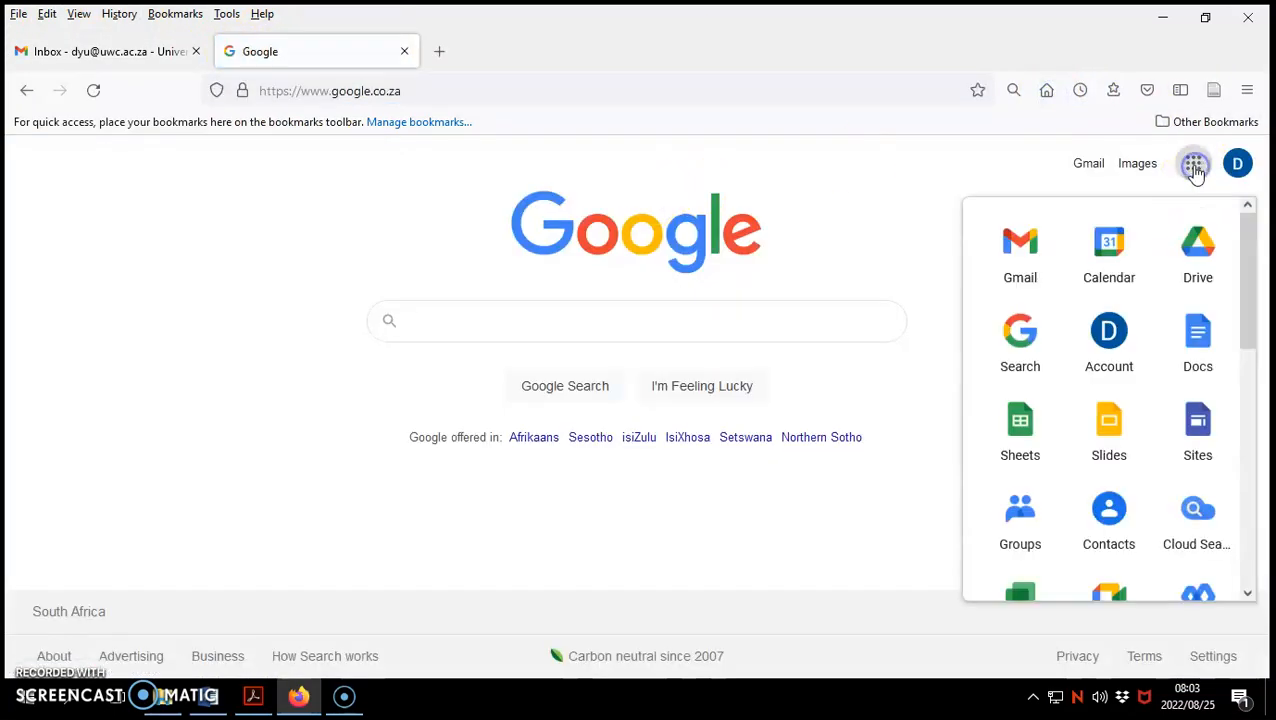
{"action": "left_click", "coordinate": [1200, 255]}
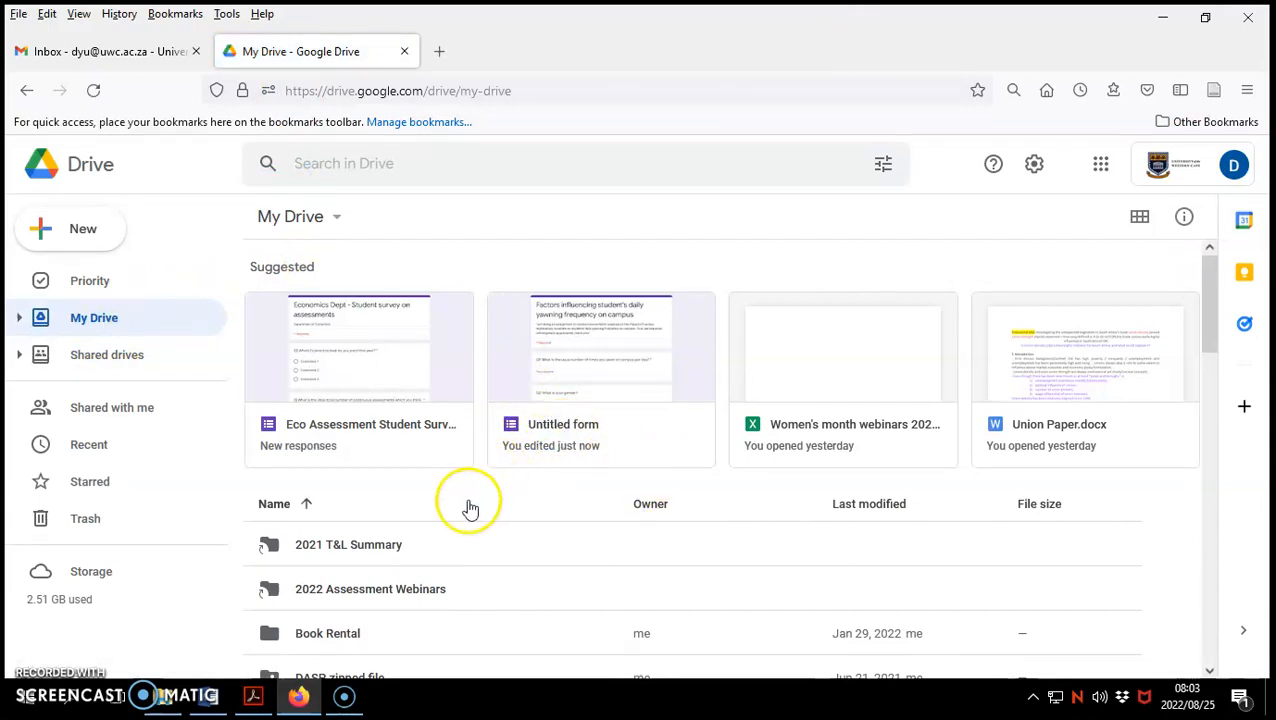
Rename the "Untitled form" file in My Drive as "Yawning Frequency Survey"
{"action": "scroll", "coordinate": [470, 507], "scroll_direction": "down", "scroll_amount": 5}
{"action": "scroll", "coordinate": [476, 507], "scroll_direction": "down", "scroll_amount": 6}
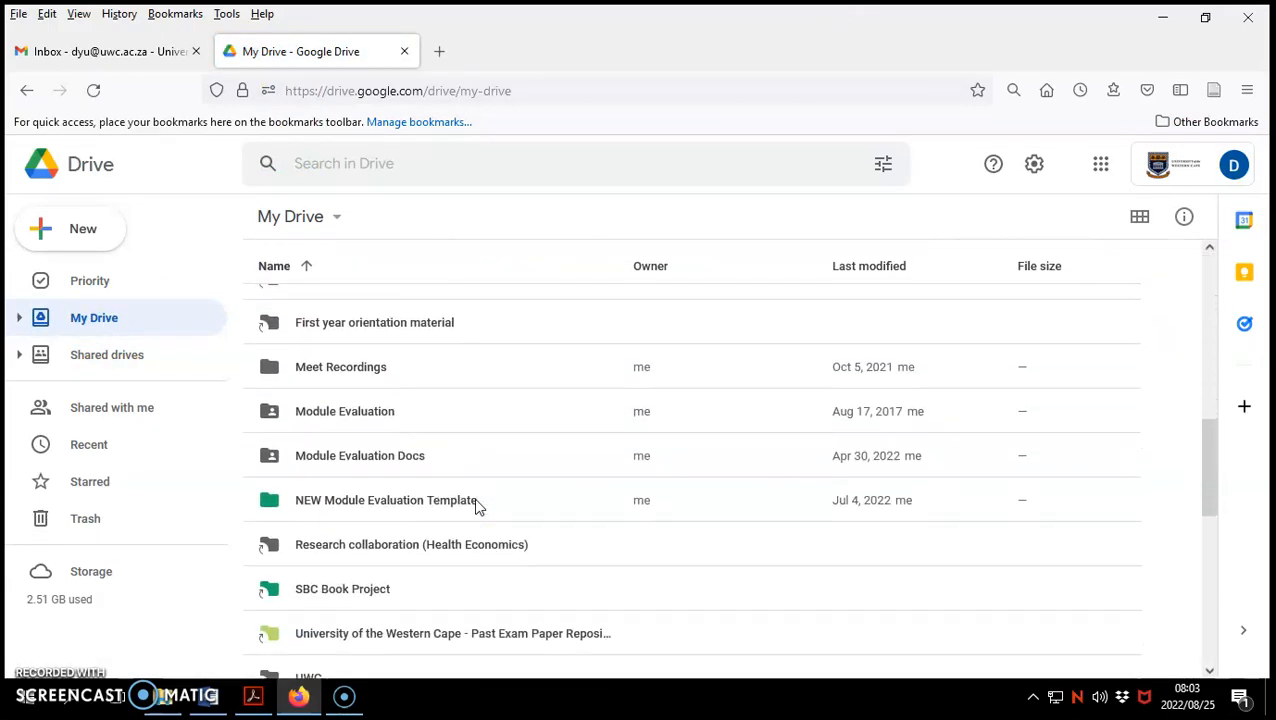
{"action": "scroll", "coordinate": [476, 507], "scroll_direction": "down", "scroll_amount": 4}
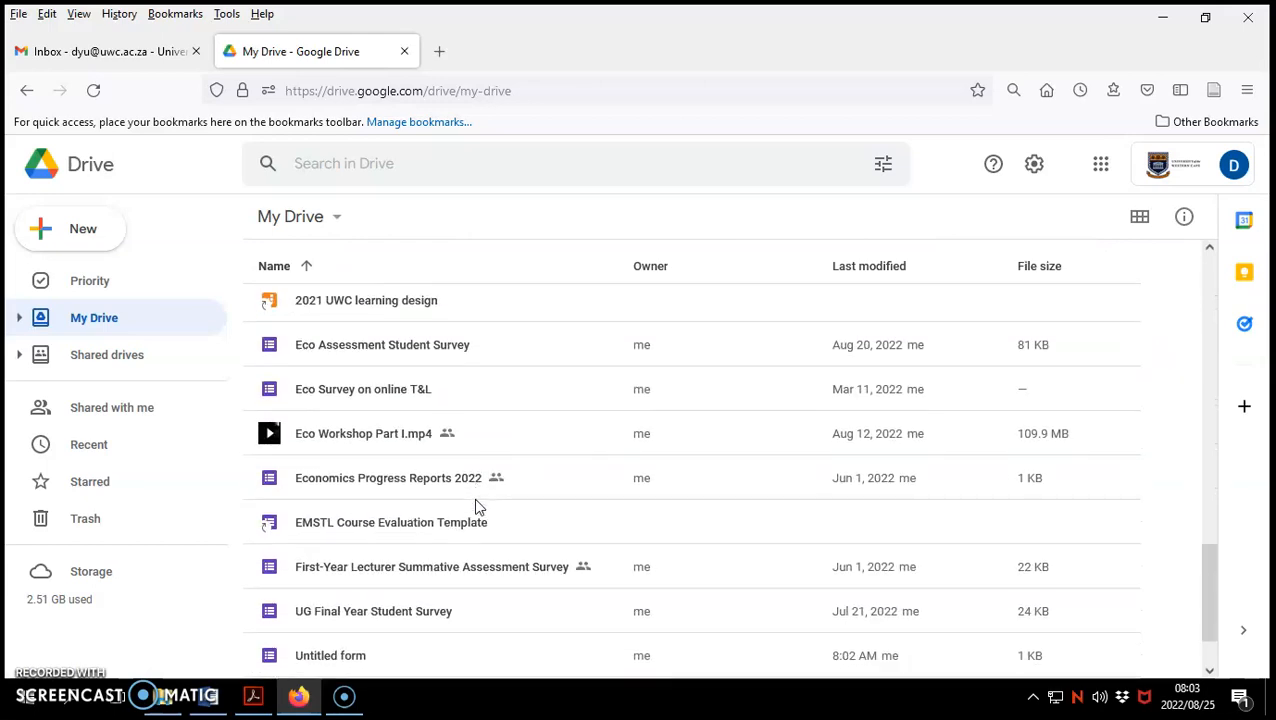
{"action": "right_click", "coordinate": [323, 567]}
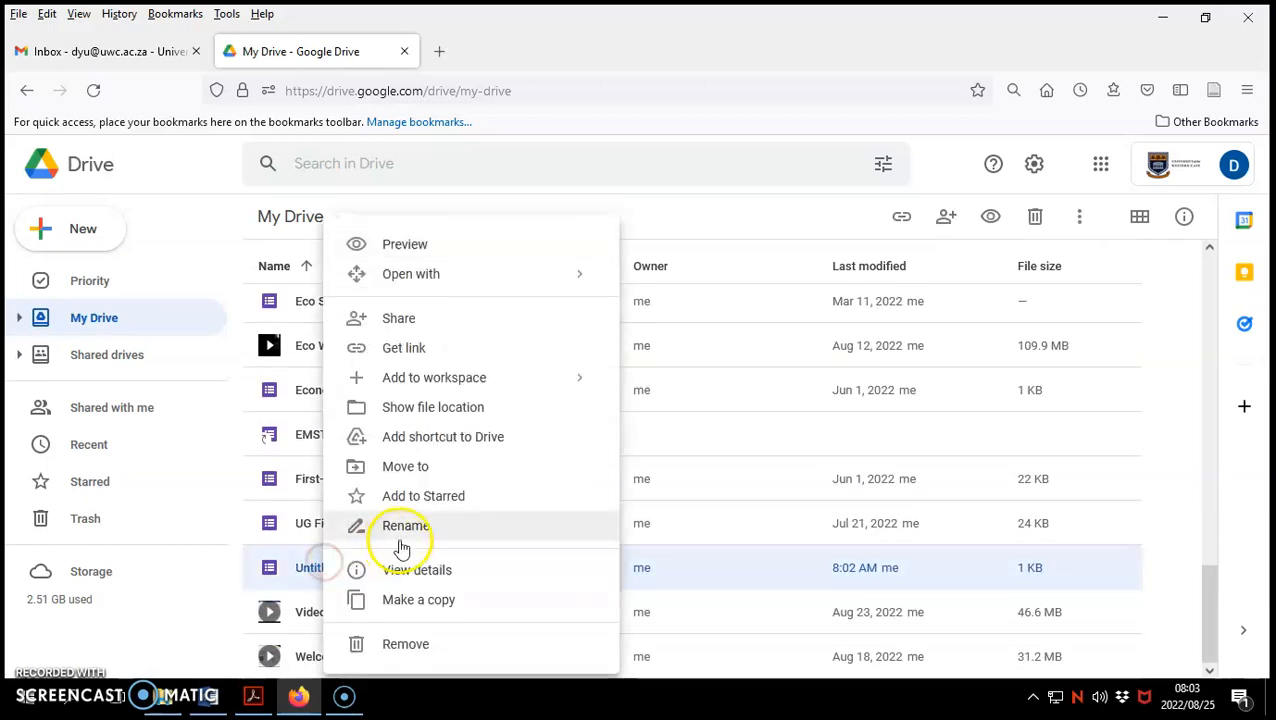
{"action": "left_click", "coordinate": [406, 531]}
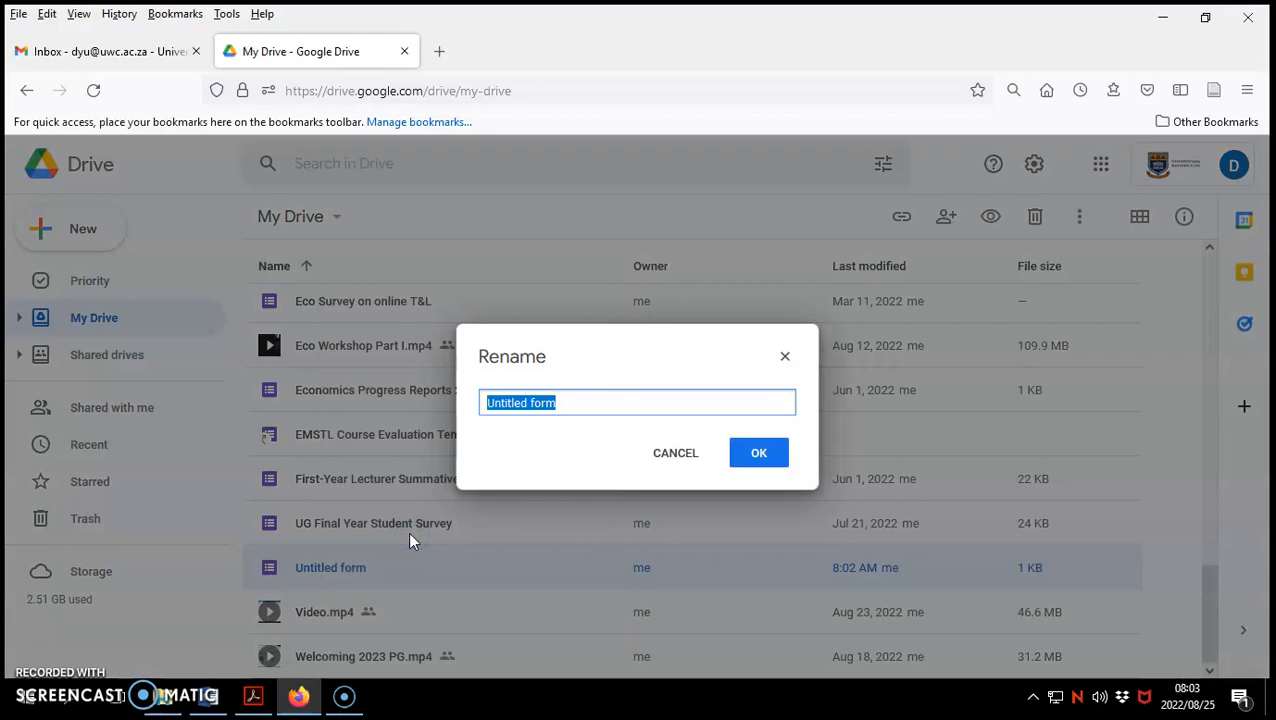
{"action": "type", "text": "Yawning Frequency Survey"}
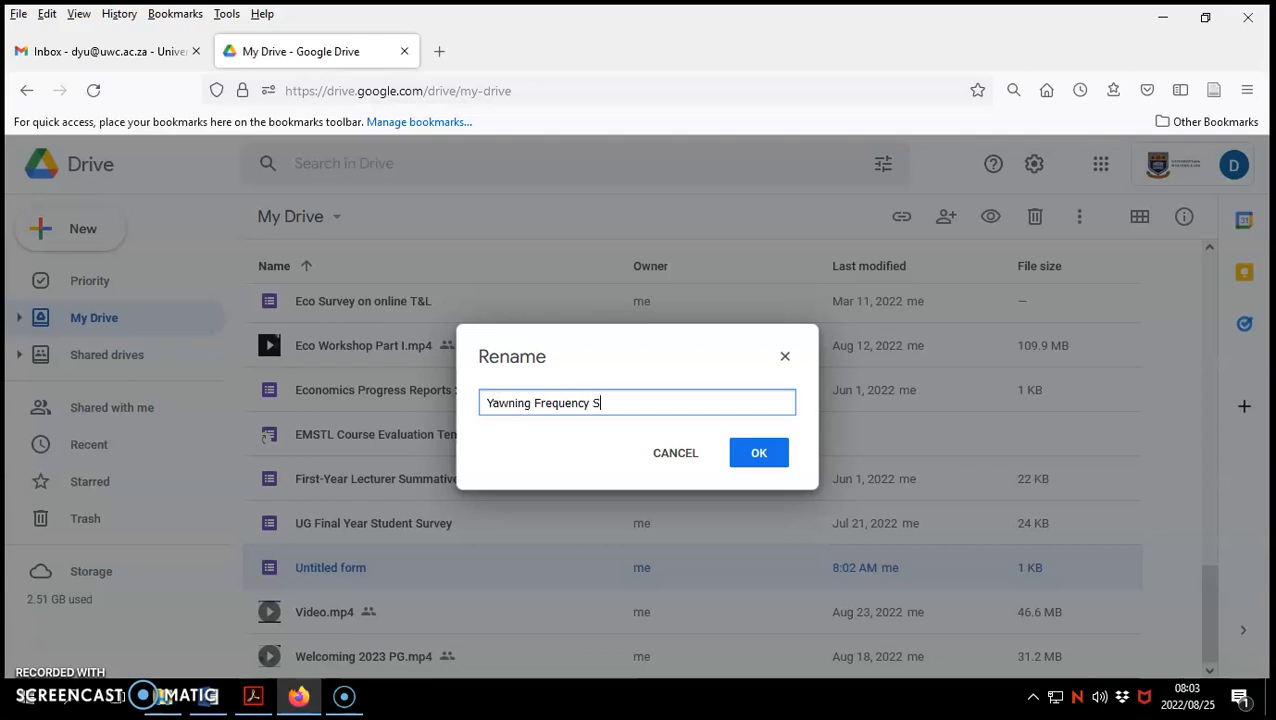
{"action": "left_click", "coordinate": [766, 452]}
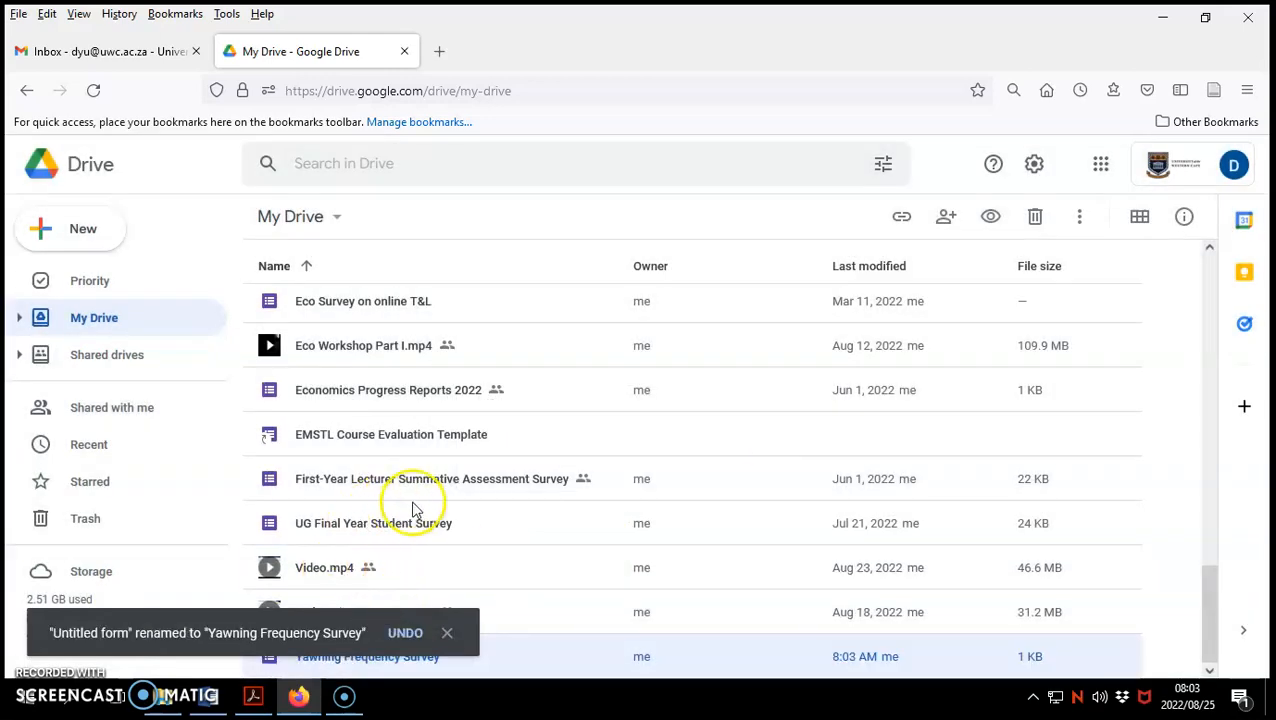
{"action": "left_click", "coordinate": [446, 634]}
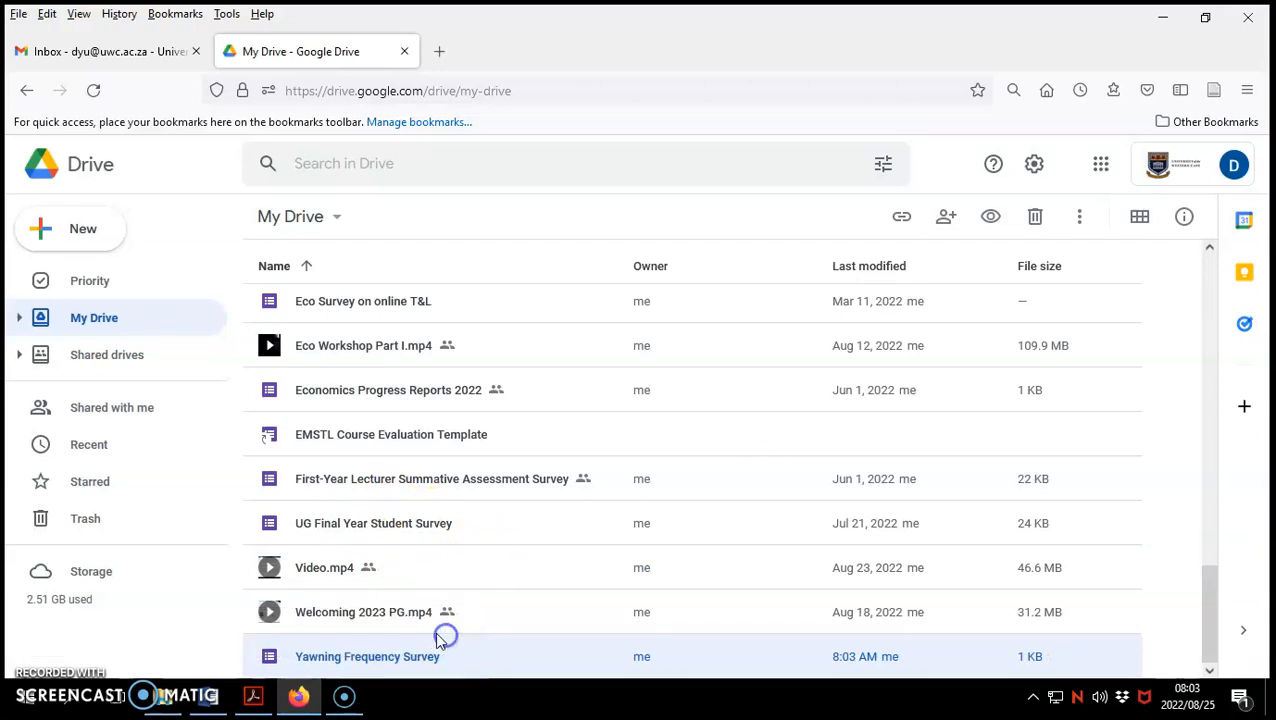
Open the Yawning Frequency Survey form from My Drive and look over its questions
{"action": "double_click", "coordinate": [390, 662]}
{"action": "scroll", "coordinate": [609, 511], "scroll_direction": "down", "scroll_amount": 5}
{"action": "scroll", "coordinate": [617, 540], "scroll_direction": "up", "scroll_amount": 5}
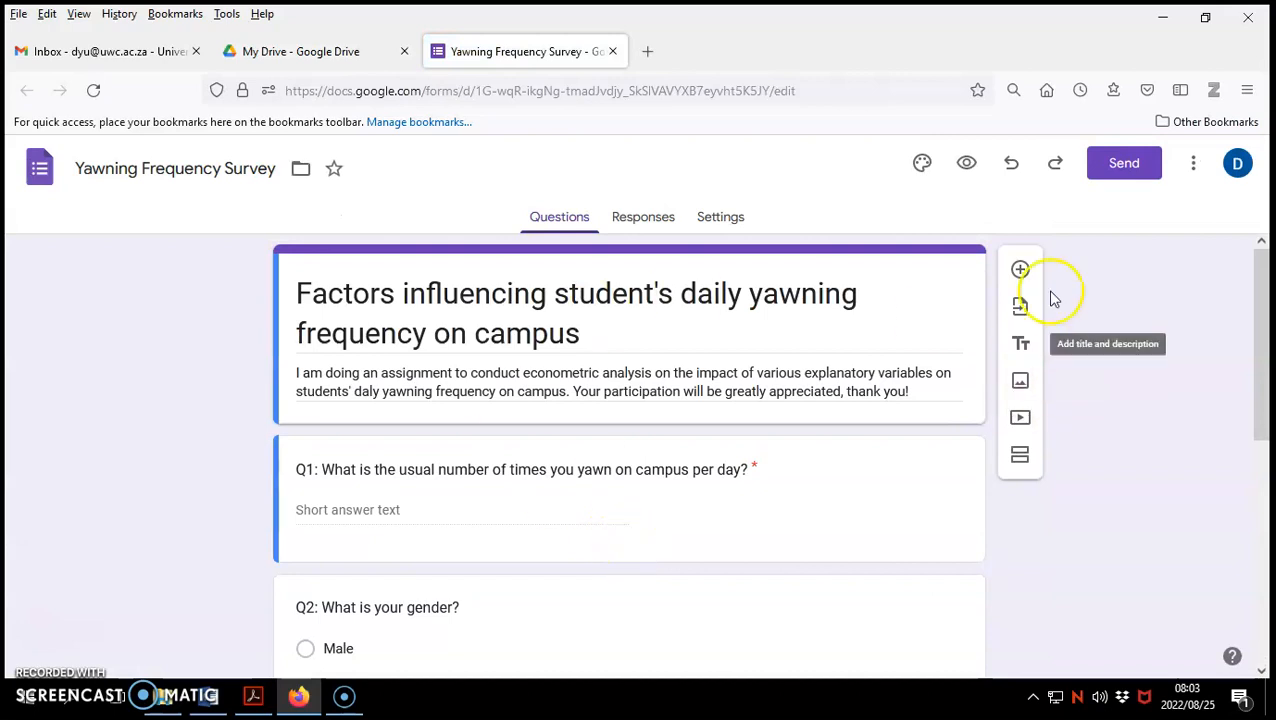
Prepare an email invitation to the form with "....." as its message and the form included in the email
{"action": "left_click", "coordinate": [1115, 168]}
{"action": "left_click", "coordinate": [46, 362]}
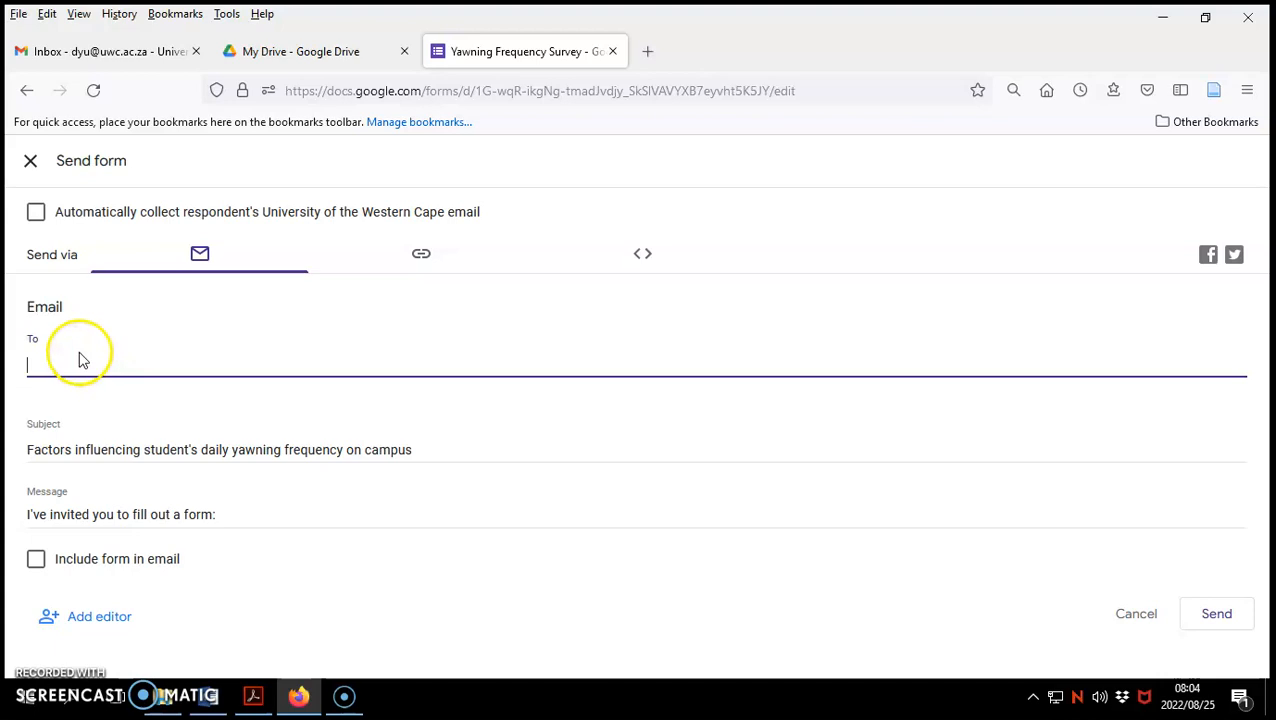
{"action": "left_click", "coordinate": [65, 517]}
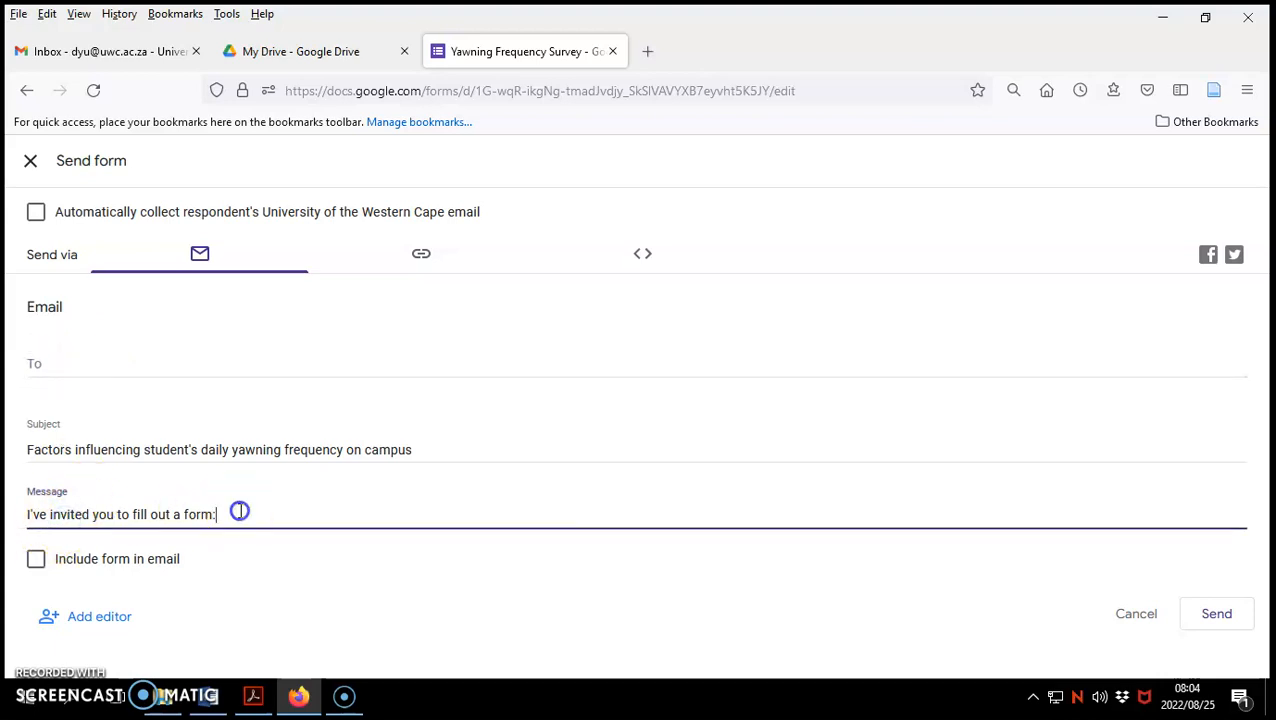
{"action": "left_click_drag", "start_coordinate": [250, 518], "coordinate": [5, 516]}
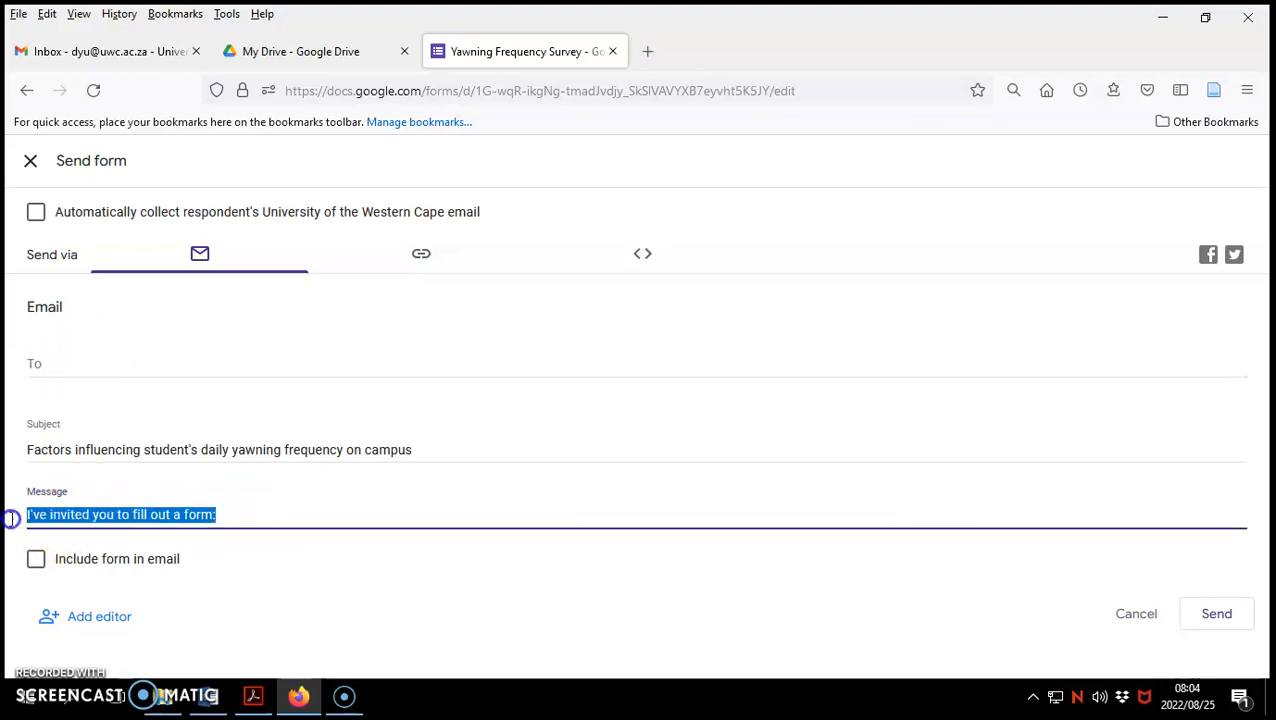
{"action": "left_click", "coordinate": [303, 512]}
{"action": "key", "text": "BackSpace"}
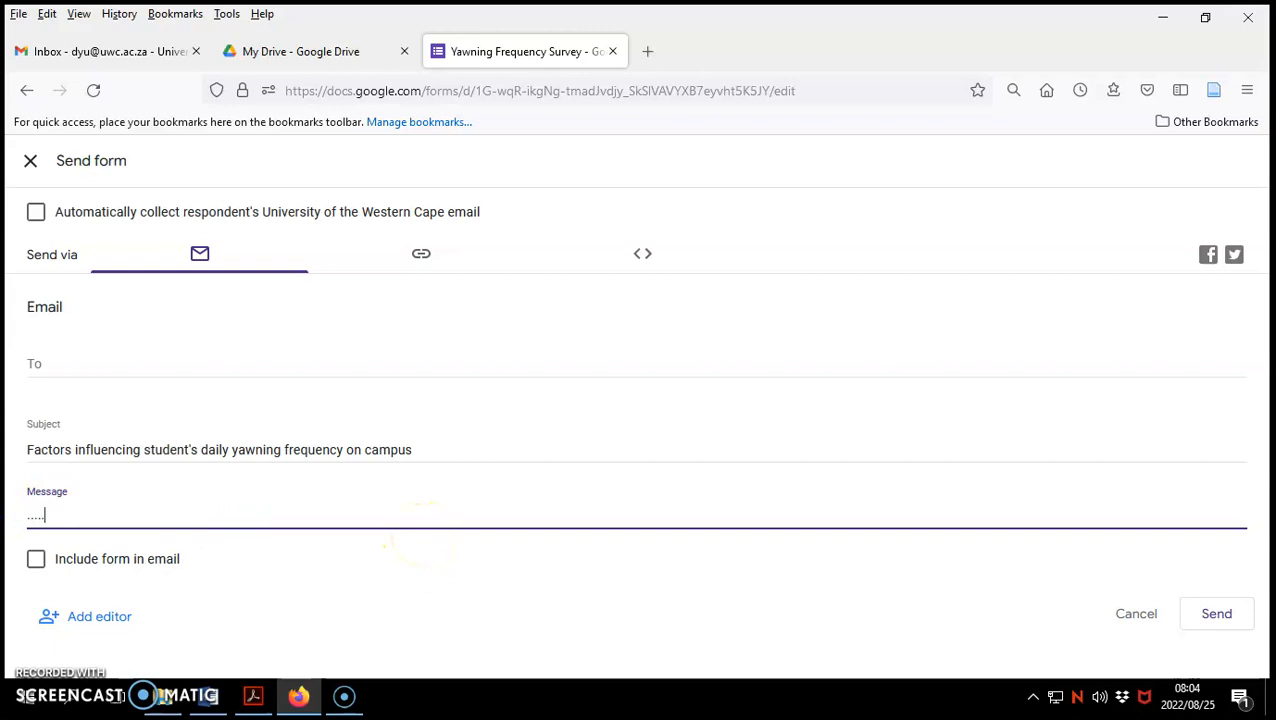
{"action": "left_click", "coordinate": [36, 559]}
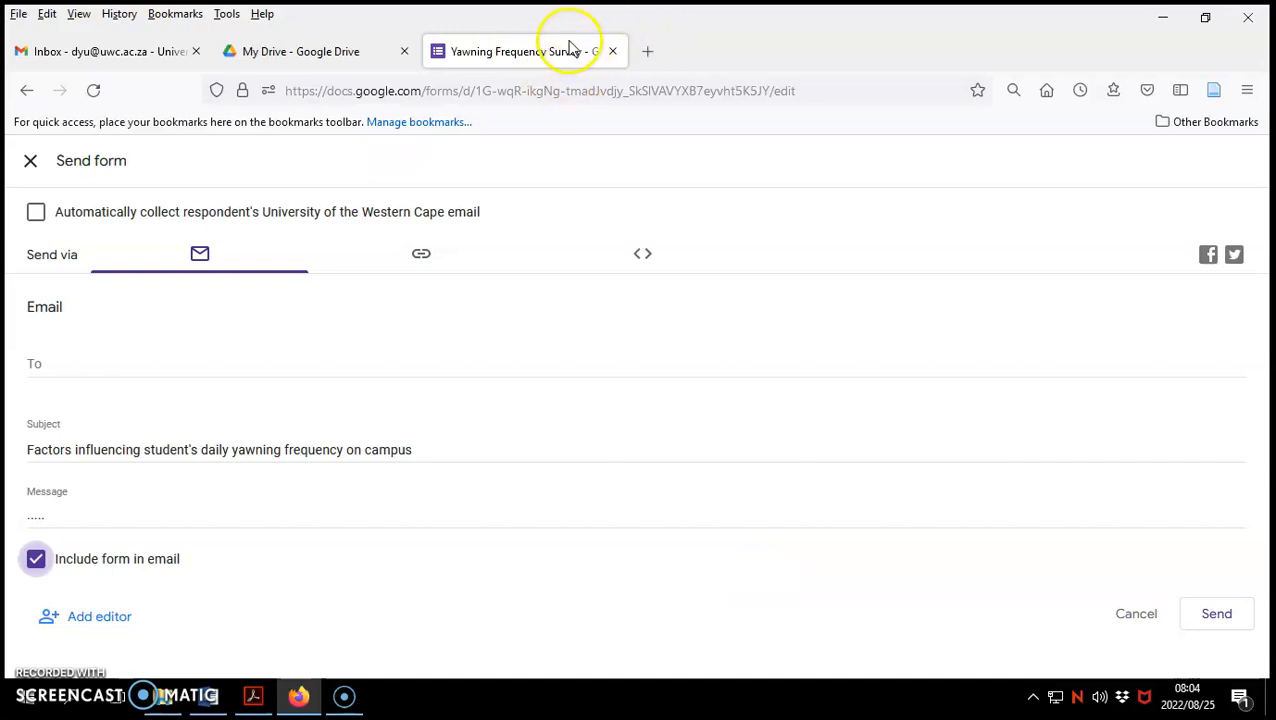
Close the form and Google Drive, minimise the browser, and open the ECO311 workbook in Excel
{"action": "left_click", "coordinate": [614, 51]}
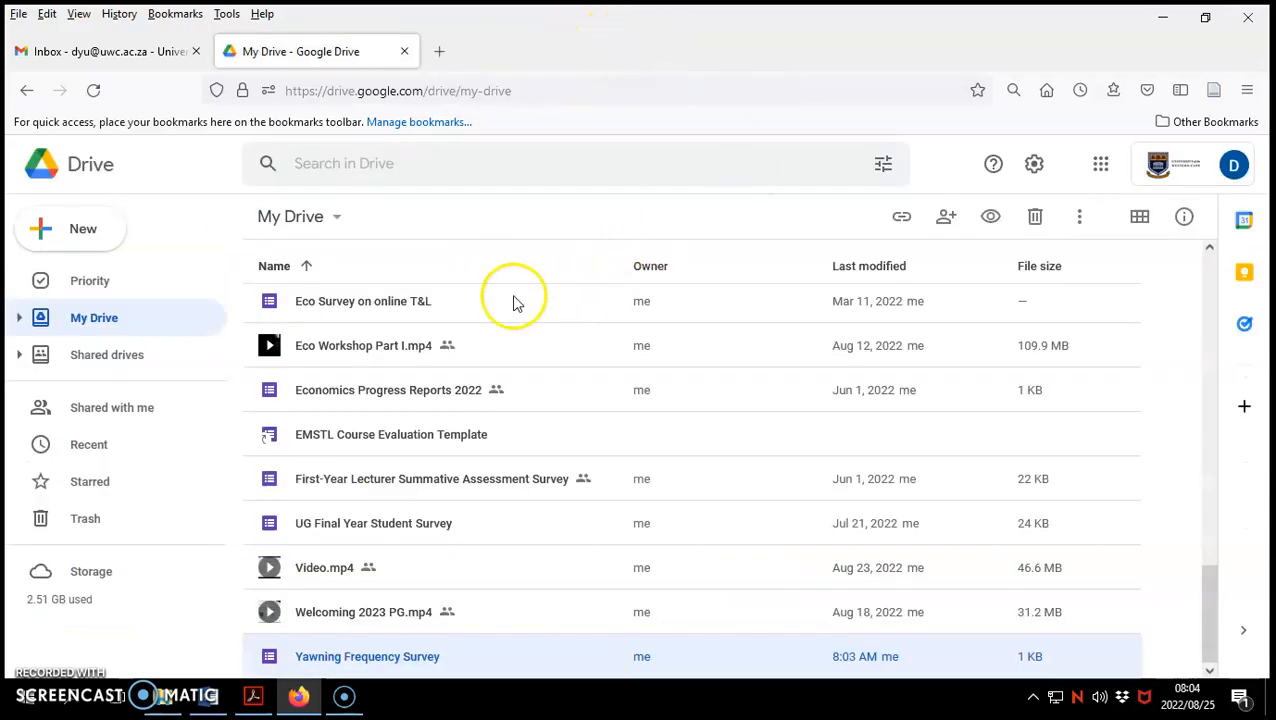
{"action": "left_click", "coordinate": [404, 51]}
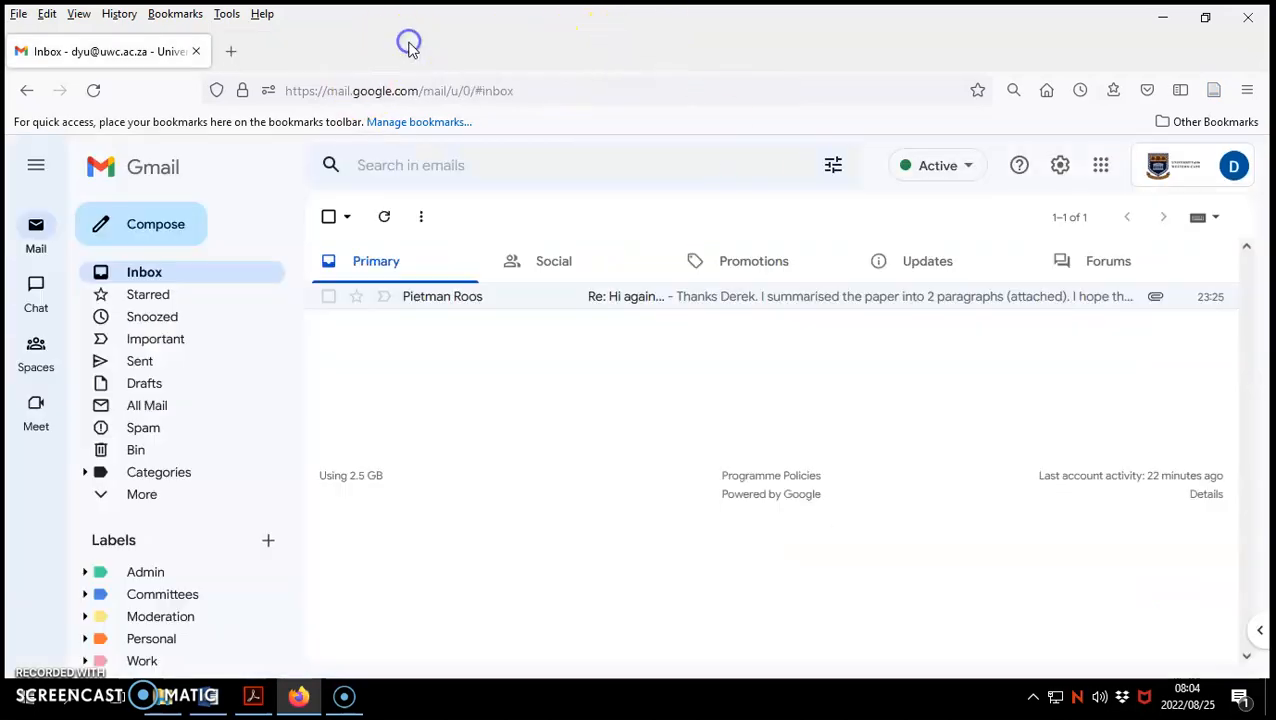
{"action": "left_click", "coordinate": [1162, 17]}
{"action": "double_click", "coordinate": [320, 132]}
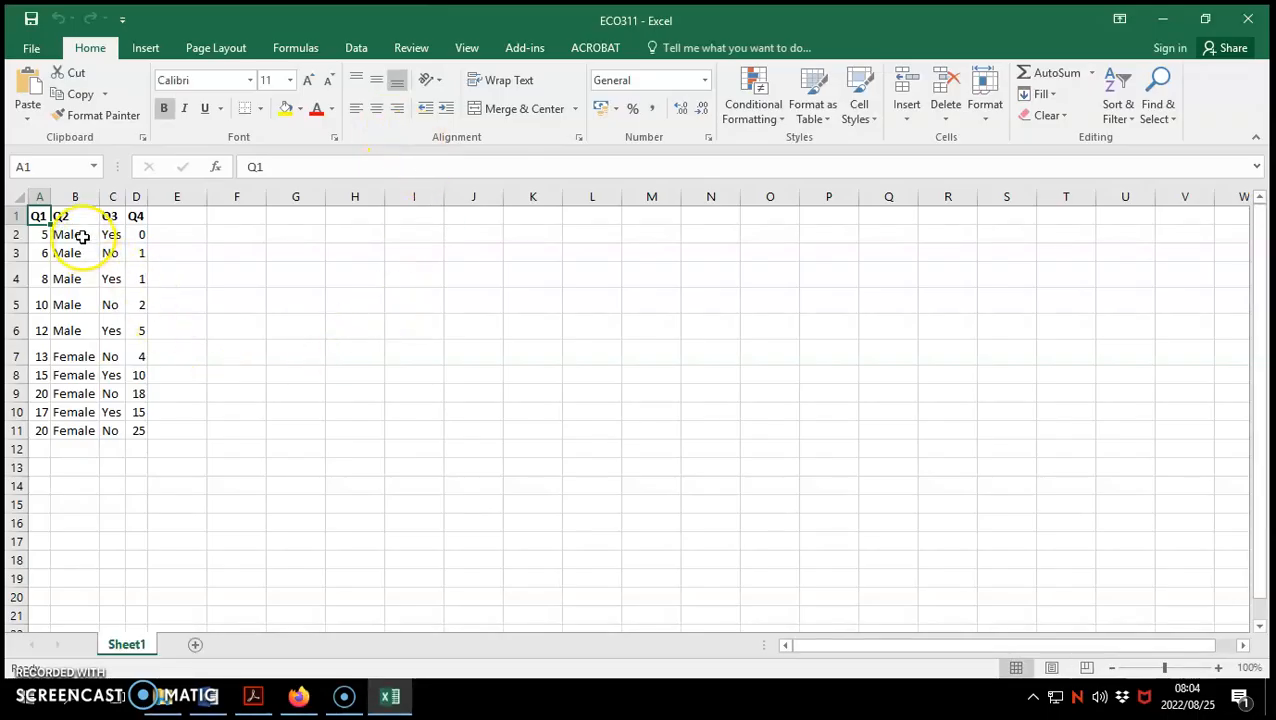
{"action": "left_click", "coordinate": [78, 250]}
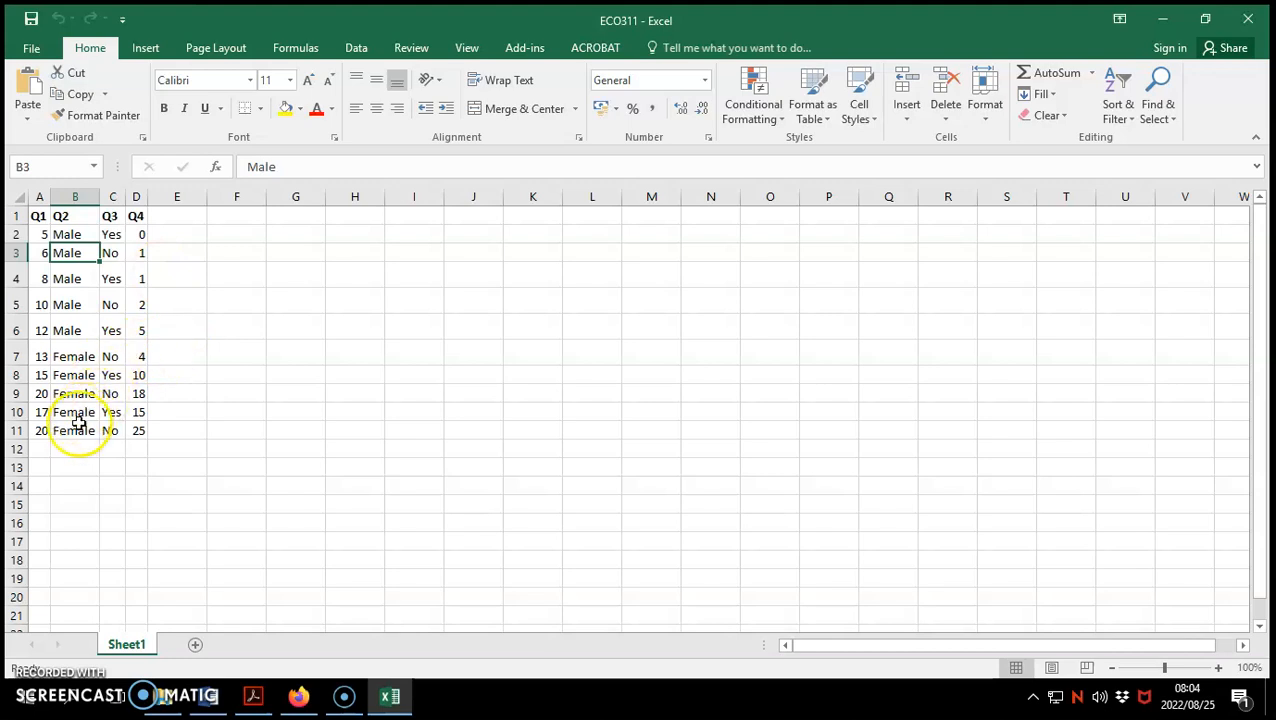
Copy the Q1 data in A1:A11 to F1 and change the copy's header to "yawn"
{"action": "left_click_drag", "start_coordinate": [40, 432], "coordinate": [32, 216]}
{"action": "key", "text": "ctrl+c"}
{"action": "left_click", "coordinate": [82, 95]}
{"action": "left_click", "coordinate": [236, 216]}
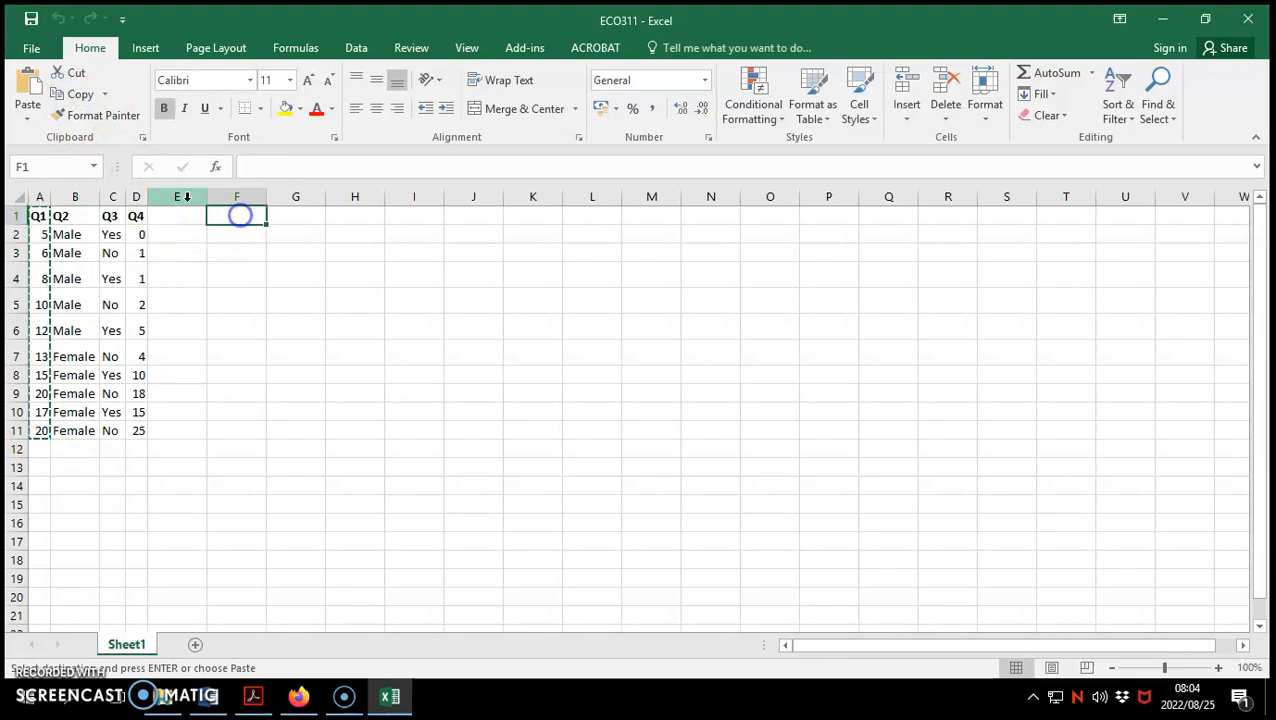
{"action": "left_click", "coordinate": [18, 80]}
{"action": "left_click", "coordinate": [250, 216]}
{"action": "key", "text": "Escape"}
{"action": "type", "text": "yawn"}
{"action": "key", "text": "Tab"}
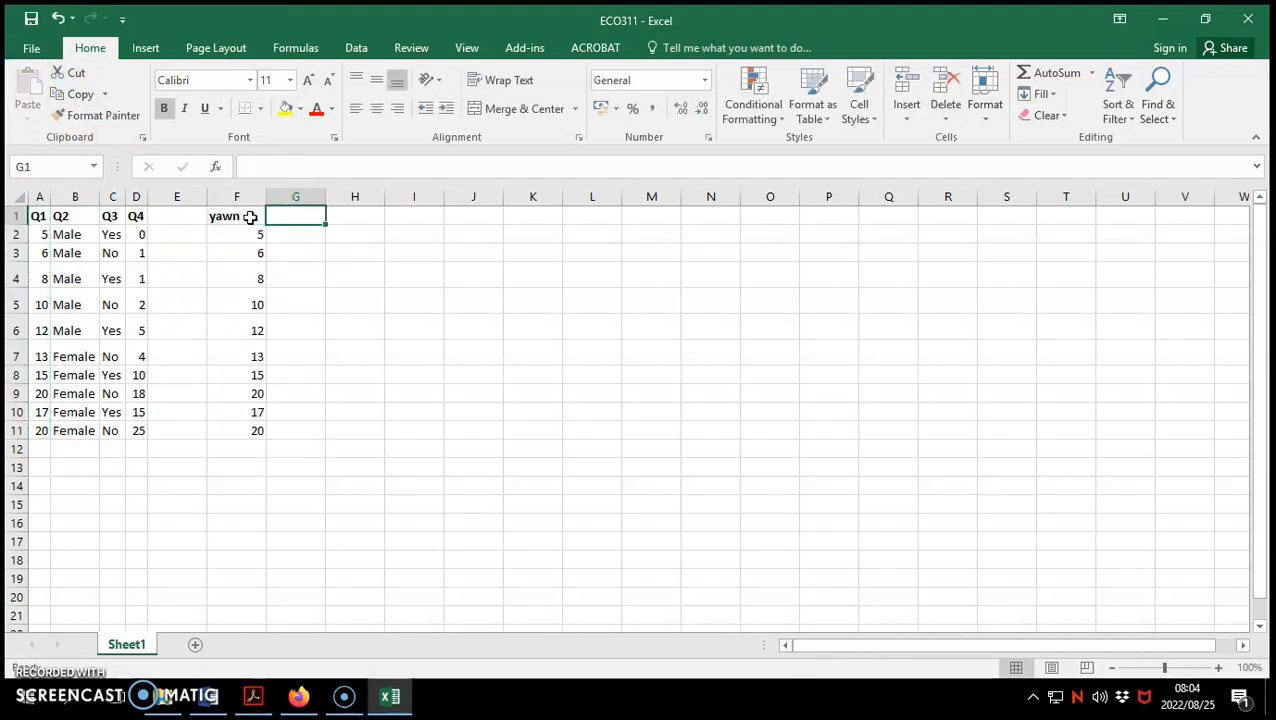
Insert a blank column between the Q2 and Q3 columns
{"action": "left_click", "coordinate": [78, 432]}
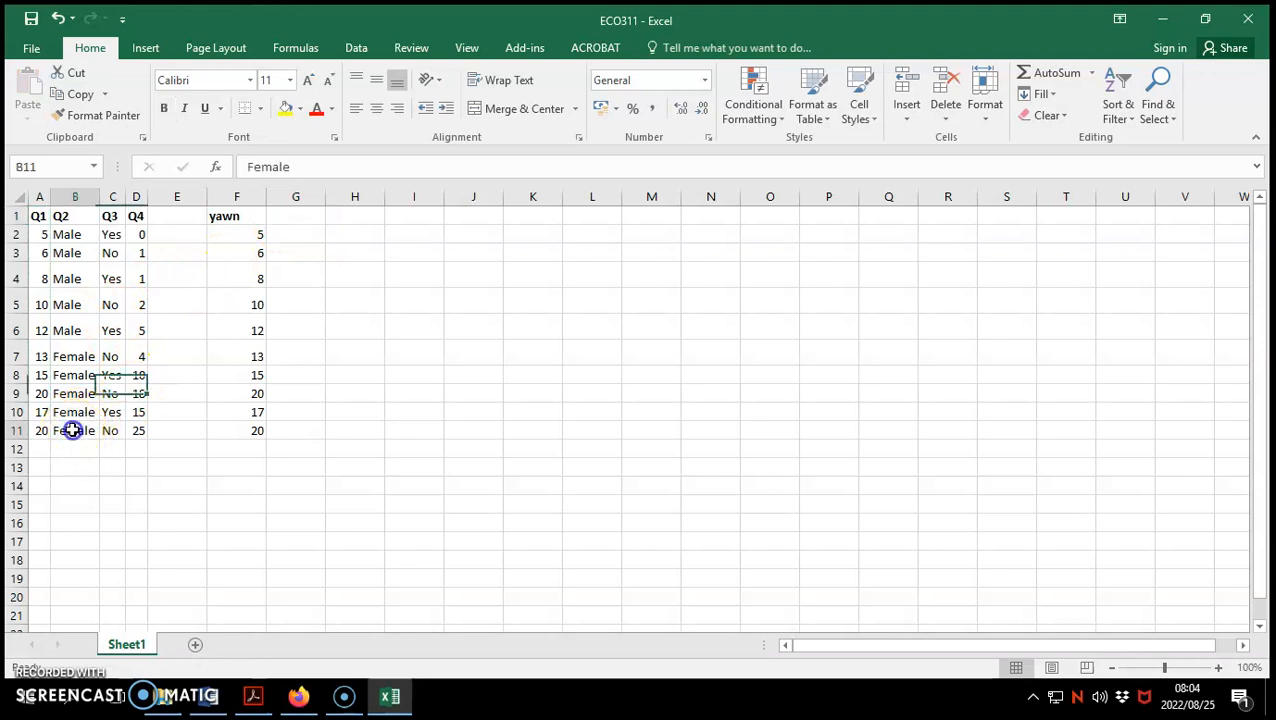
{"action": "left_click", "coordinate": [60, 214]}
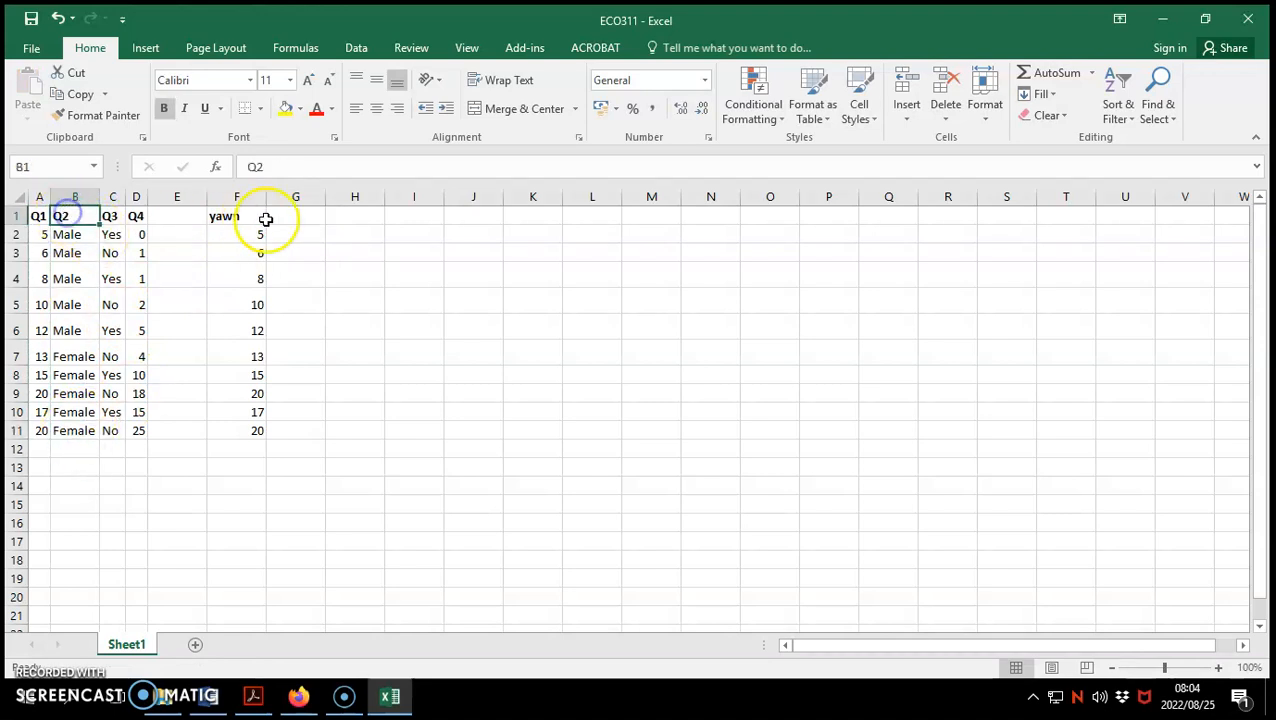
{"action": "left_click", "coordinate": [112, 196]}
{"action": "right_click", "coordinate": [114, 197]}
{"action": "left_click", "coordinate": [198, 320]}
{"action": "left_click", "coordinate": [118, 215]}
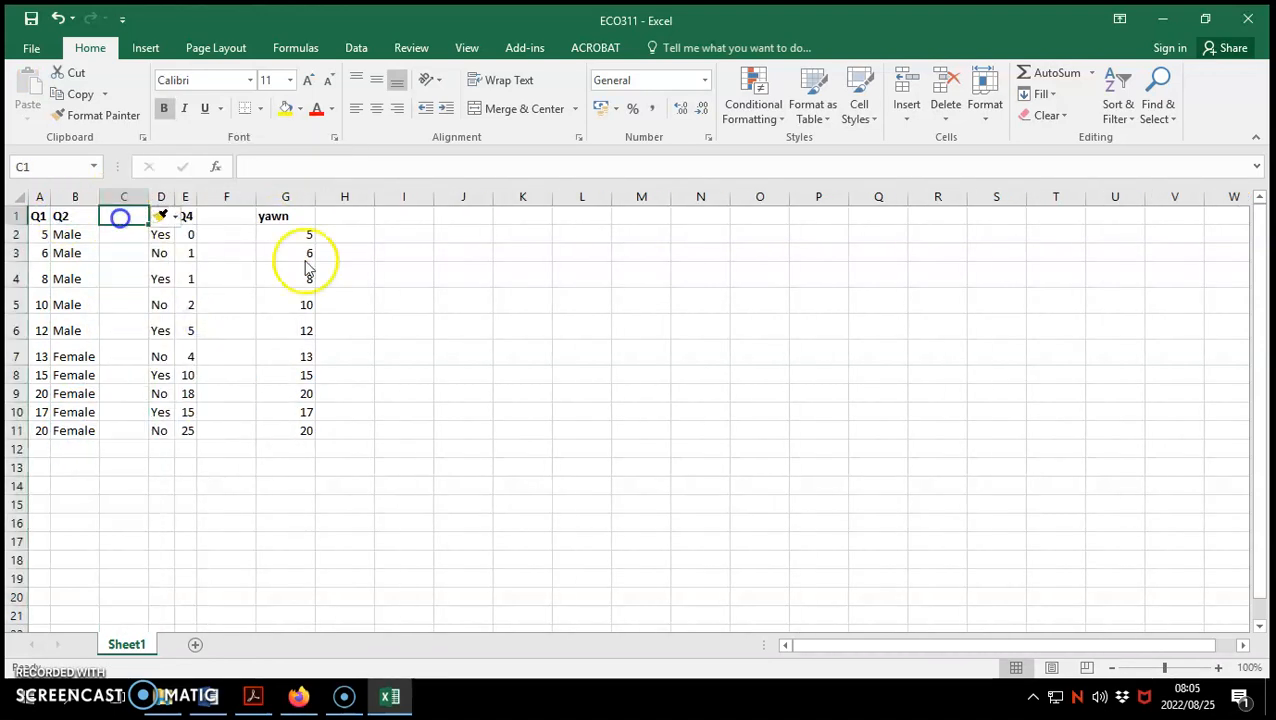
Head the new column C "male" and code the Q2 answers in it as 1 for Male and 0 for Female
{"action": "type", "text": "male"}
{"action": "key", "text": "Return"}
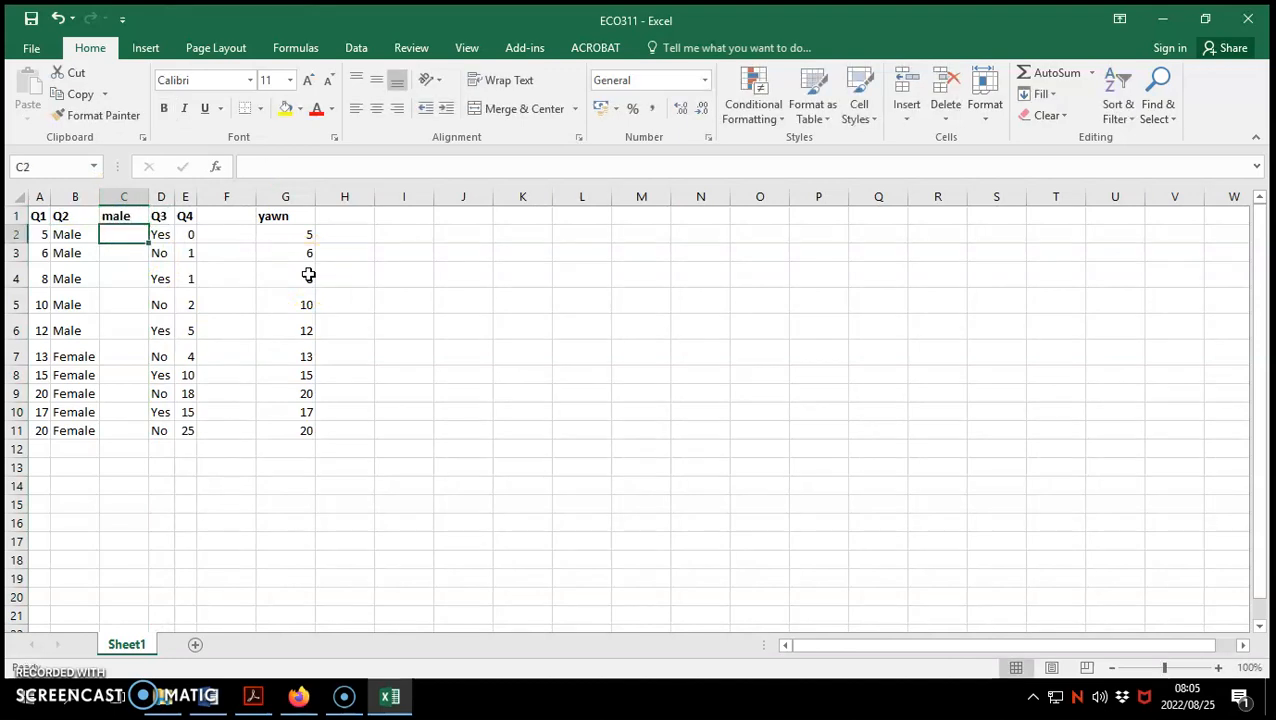
{"action": "type", "text": "1 1 1 1 1 0 0 0 0 0"}
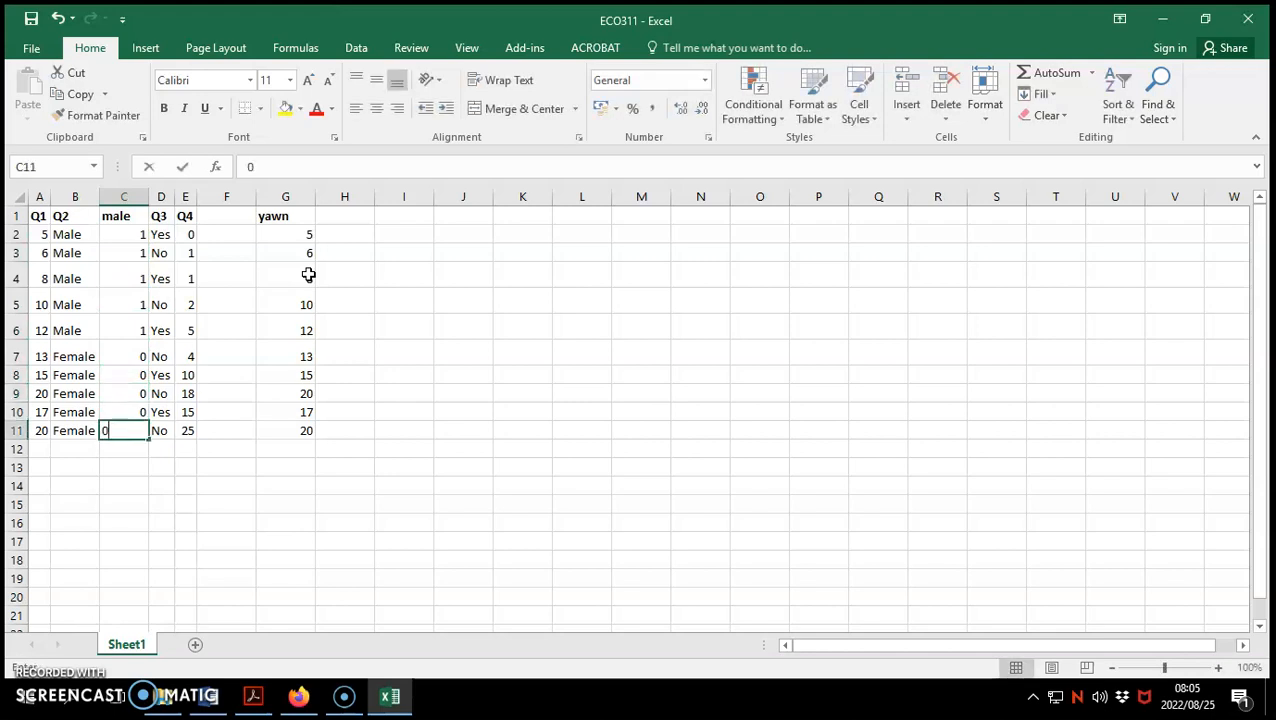
Copy the male column C1:C11 to H1 beside the yawn data and autofit the widths of columns G and H
{"action": "left_click_drag", "start_coordinate": [58, 432], "coordinate": [72, 227]}
{"action": "left_click_drag", "start_coordinate": [122, 431], "coordinate": [125, 216]}
{"action": "left_click", "coordinate": [72, 94]}
{"action": "left_click", "coordinate": [333, 215]}
{"action": "left_click", "coordinate": [27, 95]}
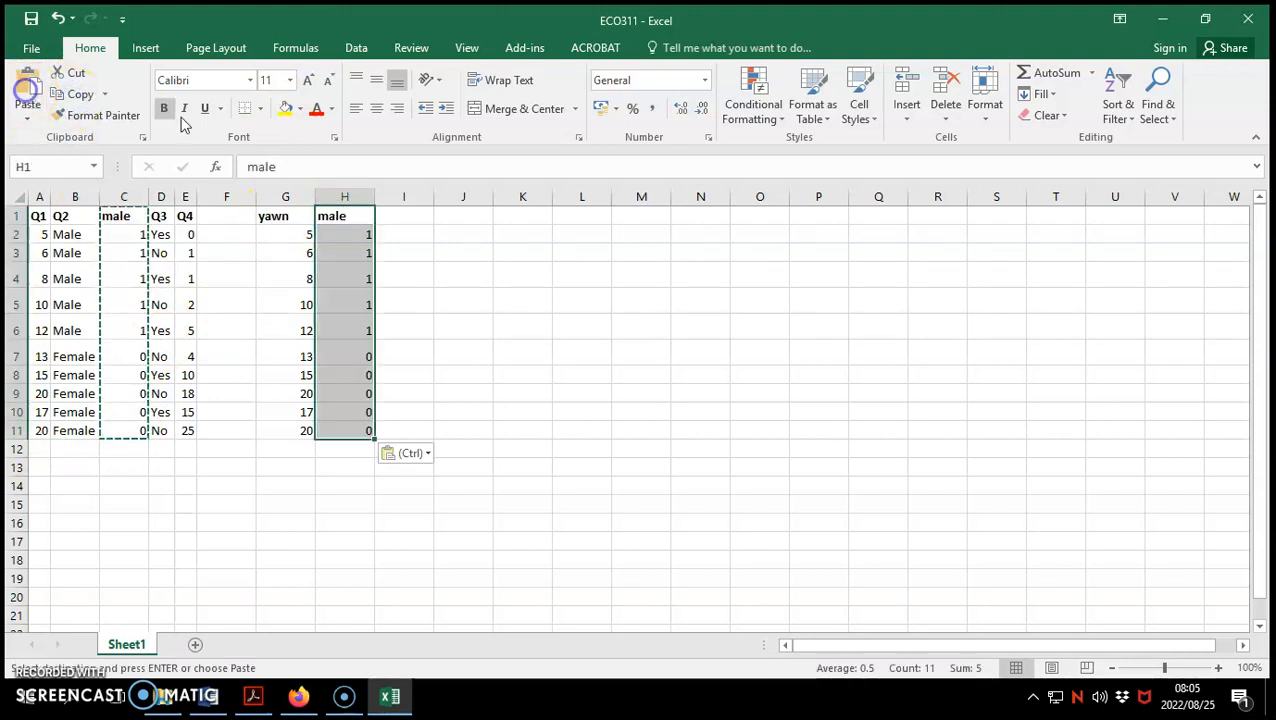
{"action": "double_click", "coordinate": [315, 196]}
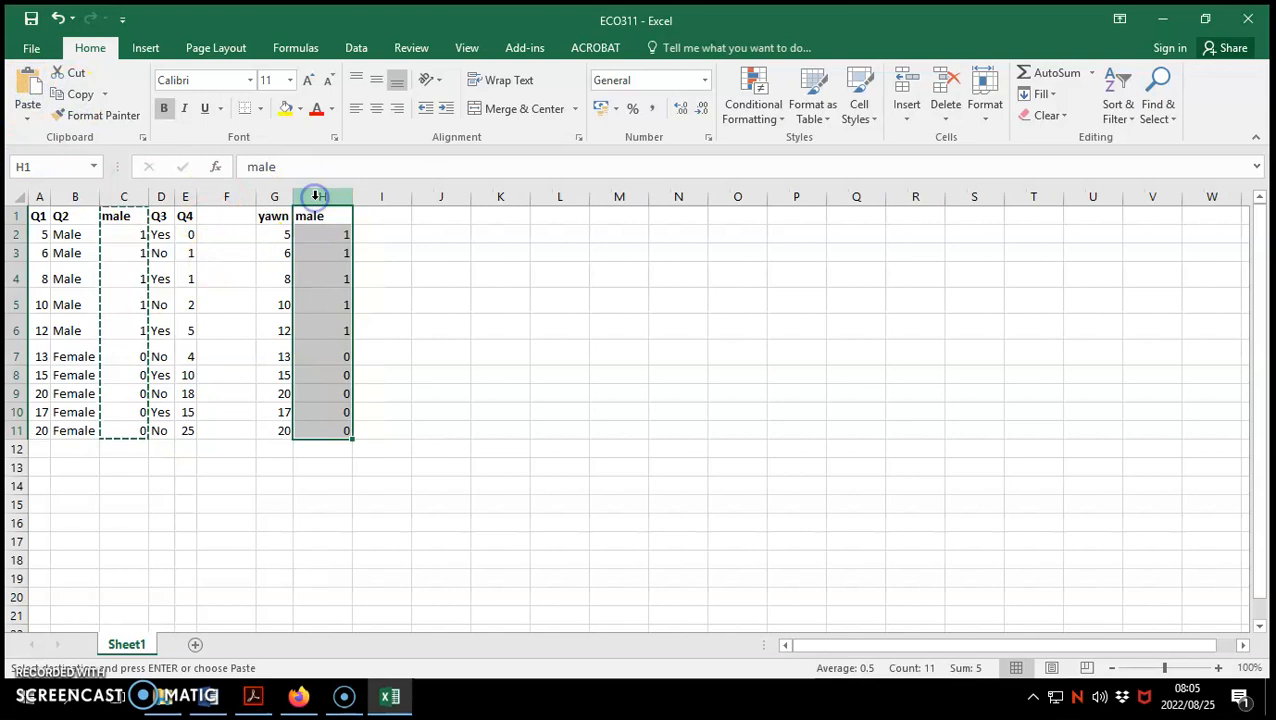
{"action": "double_click", "coordinate": [356, 196]}
{"action": "left_click_drag", "start_coordinate": [274, 216], "coordinate": [305, 432]}
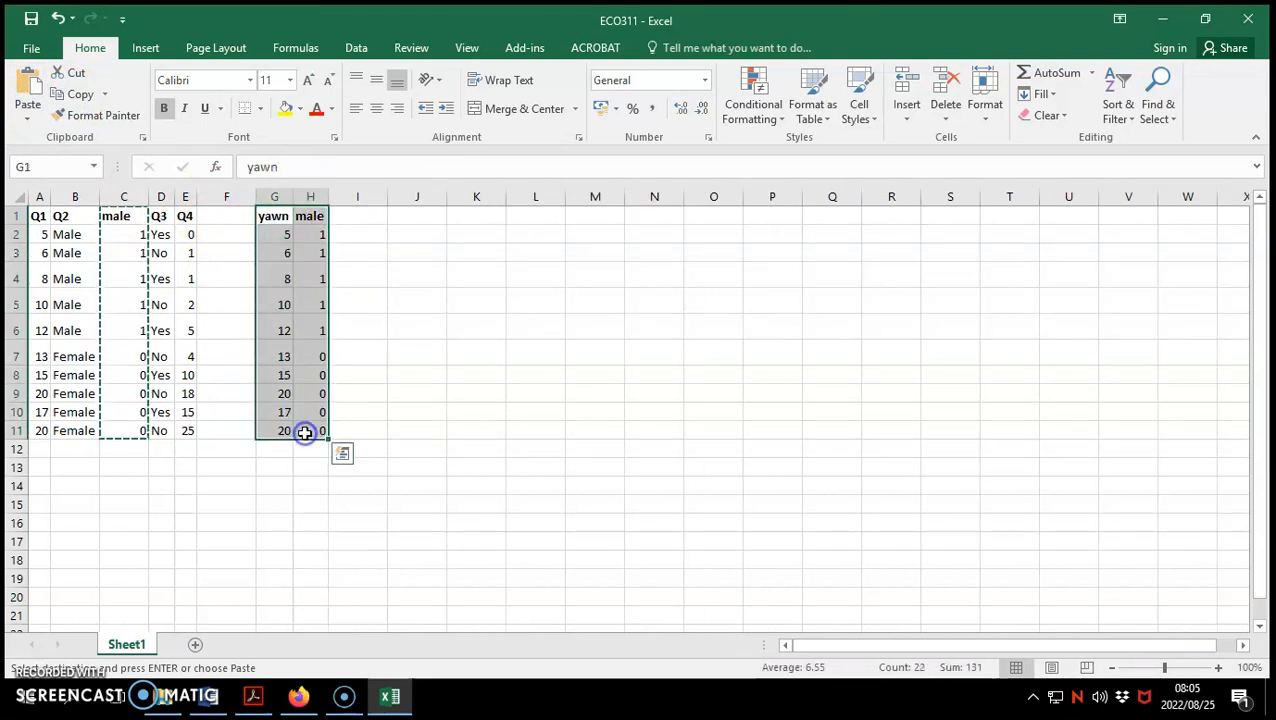
Insert a blank column between the Q3 and Q4 columns
{"action": "left_click", "coordinate": [155, 214]}
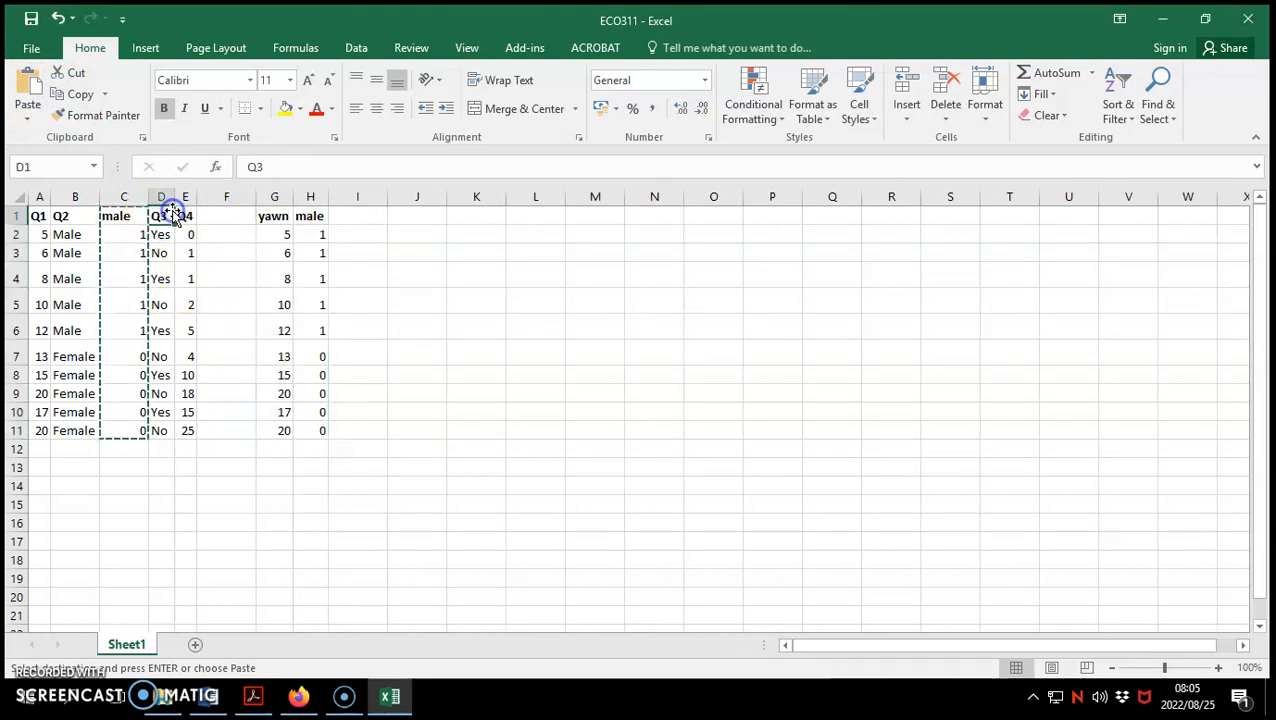
{"action": "left_click", "coordinate": [186, 199]}
{"action": "right_click", "coordinate": [186, 203]}
{"action": "left_click", "coordinate": [232, 333]}
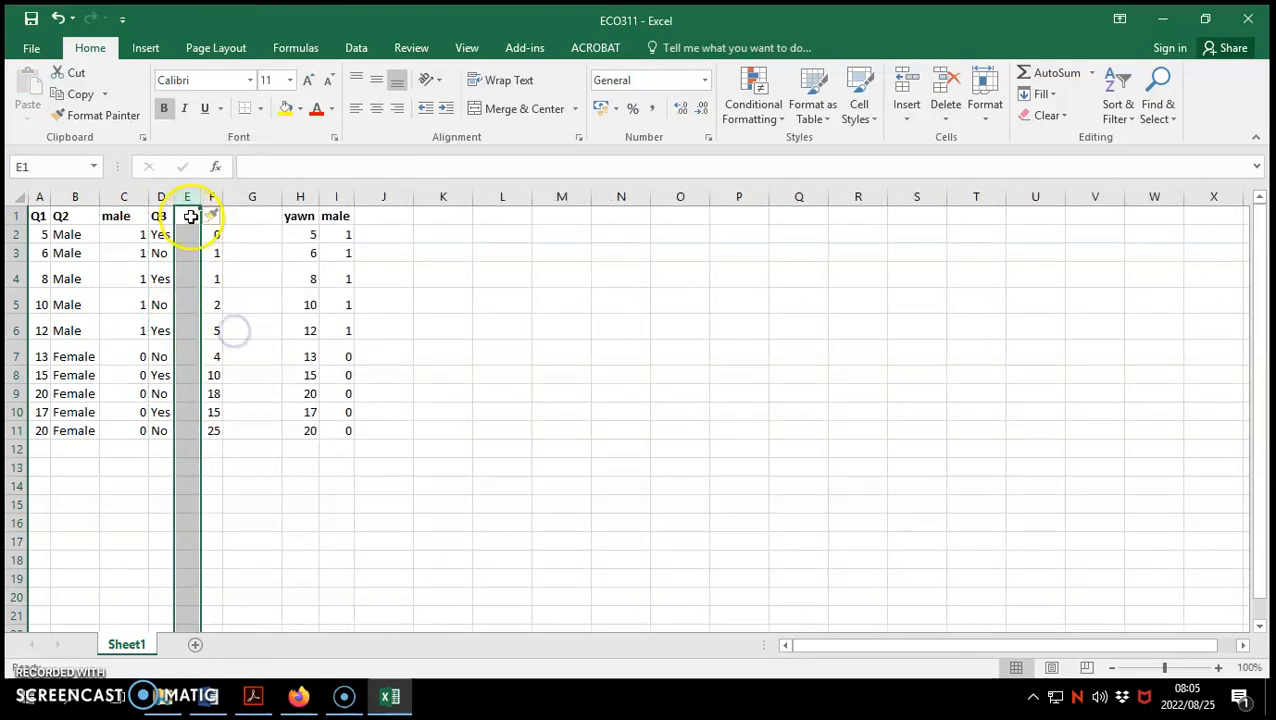
{"action": "left_click", "coordinate": [190, 217]}
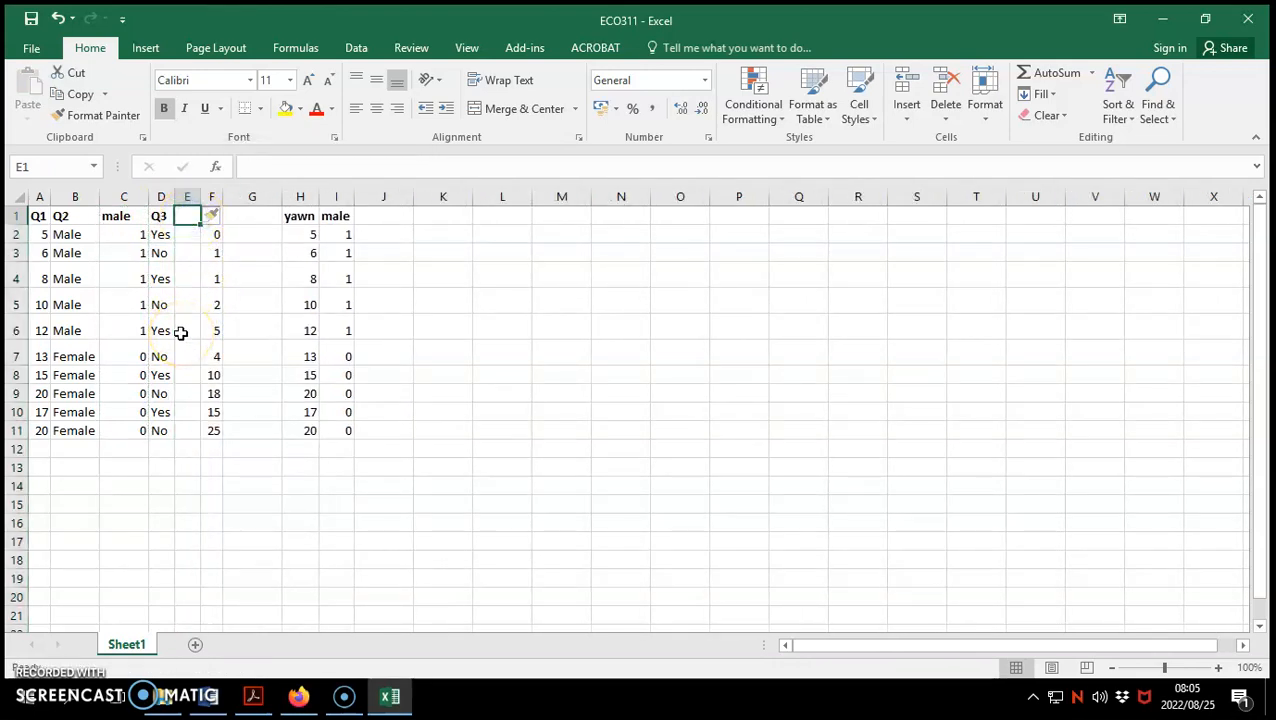
Head the blank column E "sleeplate" and autofit its width
{"action": "type", "text": "sleeplat"}
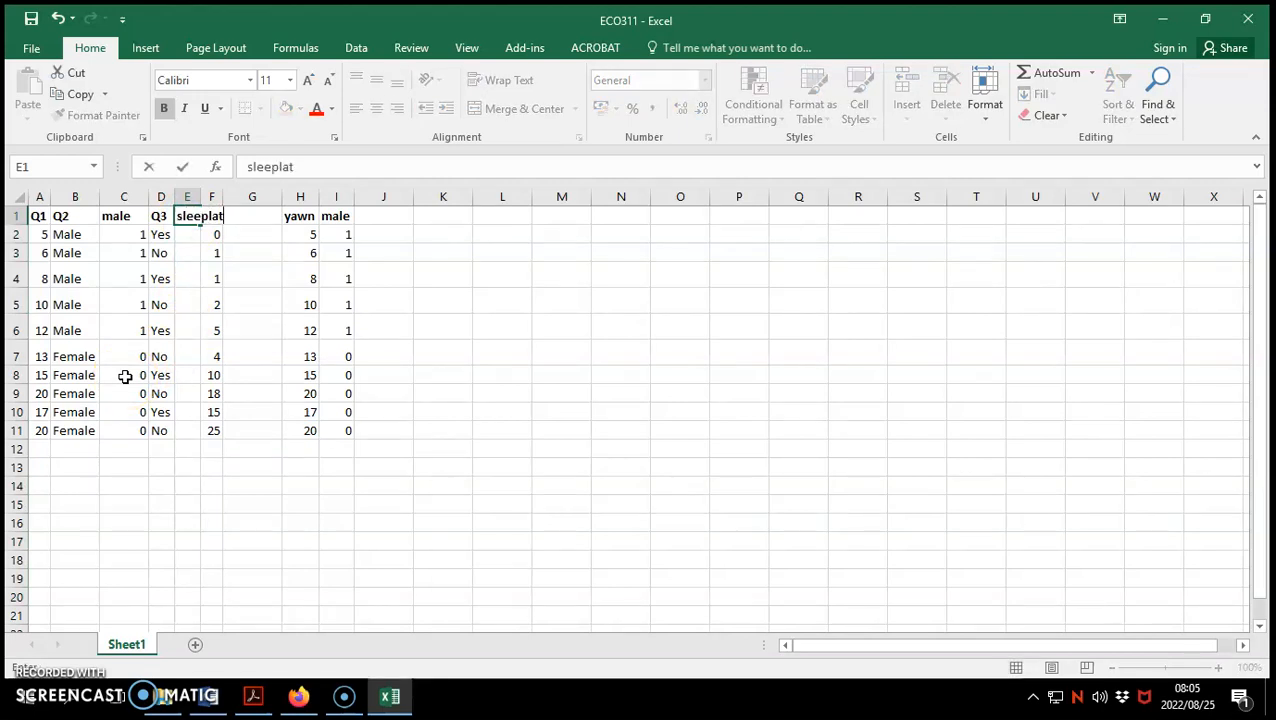
{"action": "key", "text": "Return"}
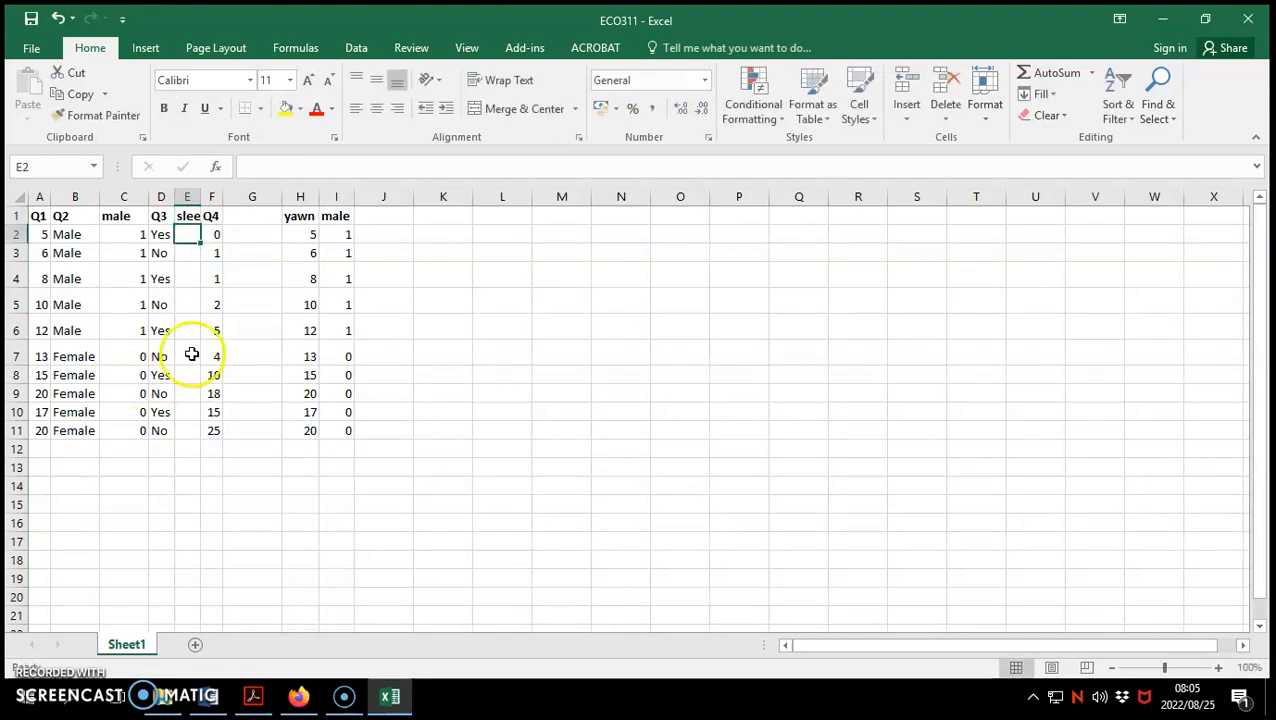
{"action": "double_click", "coordinate": [201, 196]}
Code the Q3 answers in the sleeplate column, E2:E11, as 1 for Yes and 0 for No
{"action": "type", "text": "1"}
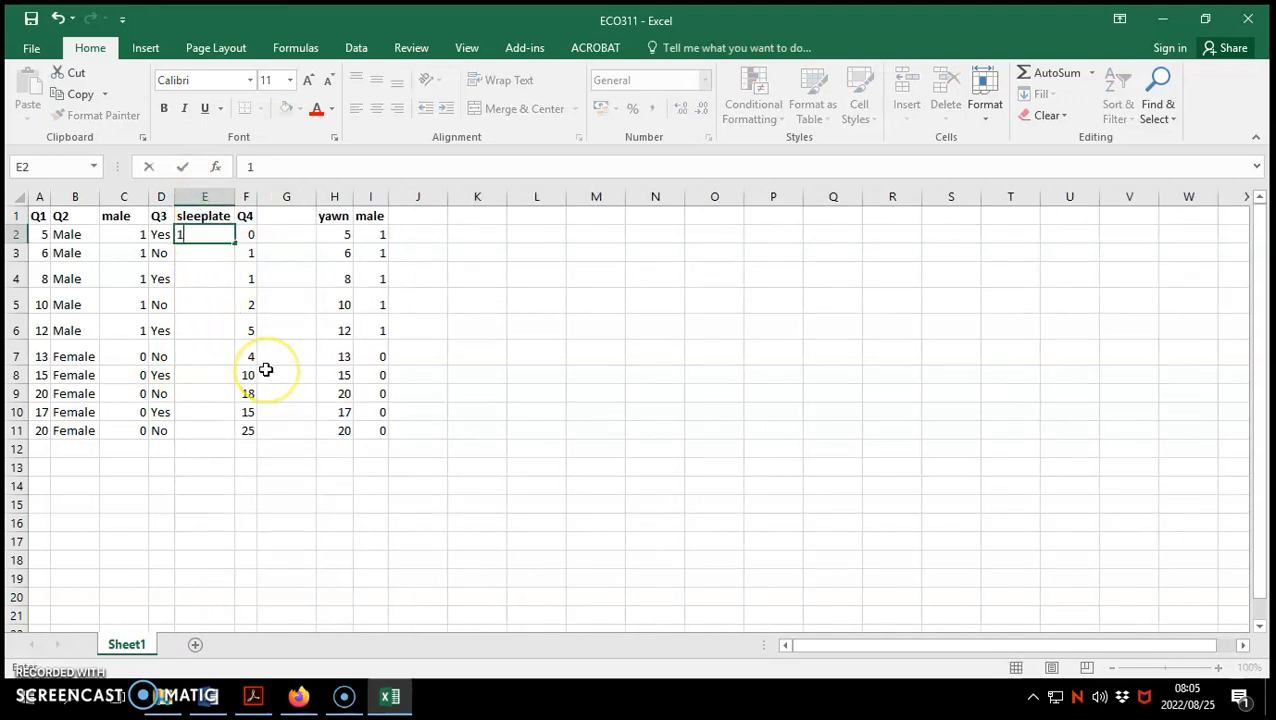
{"action": "key", "text": "Return"}
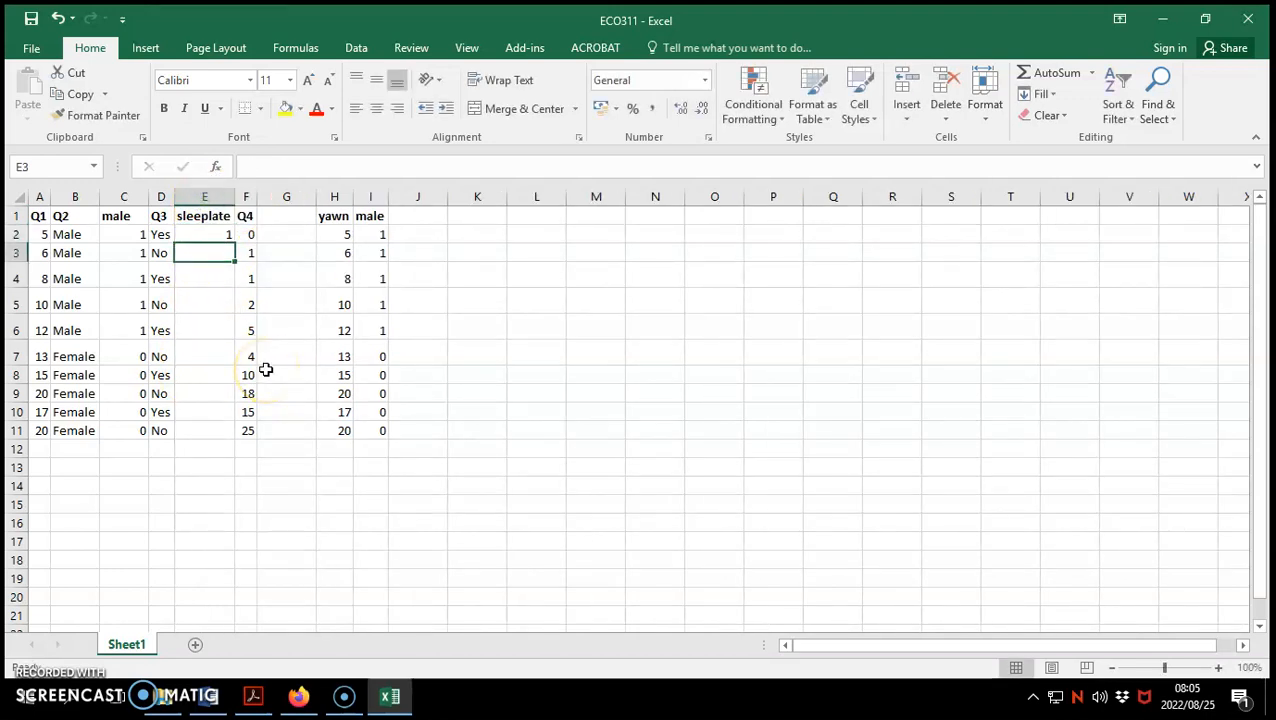
{"action": "type", "text": "0"}
{"action": "key", "text": "Return"}
{"action": "type", "text": "1"}
{"action": "key", "text": "Return"}
{"action": "type", "text": "0"}
{"action": "key", "text": "Return"}
{"action": "type", "text": "1"}
{"action": "key", "text": "Return"}
{"action": "type", "text": "0 1 0 1 0"}
{"action": "key", "text": "Return"}
Copy the sleeplate column E1:E11 to J1, beside the yawn and male data
{"action": "mouse_move", "coordinate": [158, 430]}
{"action": "left_mouse_down"}
{"action": "mouse_move", "coordinate": [190, 207]}
{"action": "mouse_move", "coordinate": [211, 216]}
{"action": "mouse_move", "coordinate": [216, 428]}
{"action": "left_mouse_up"}
{"action": "left_click", "coordinate": [80, 94]}
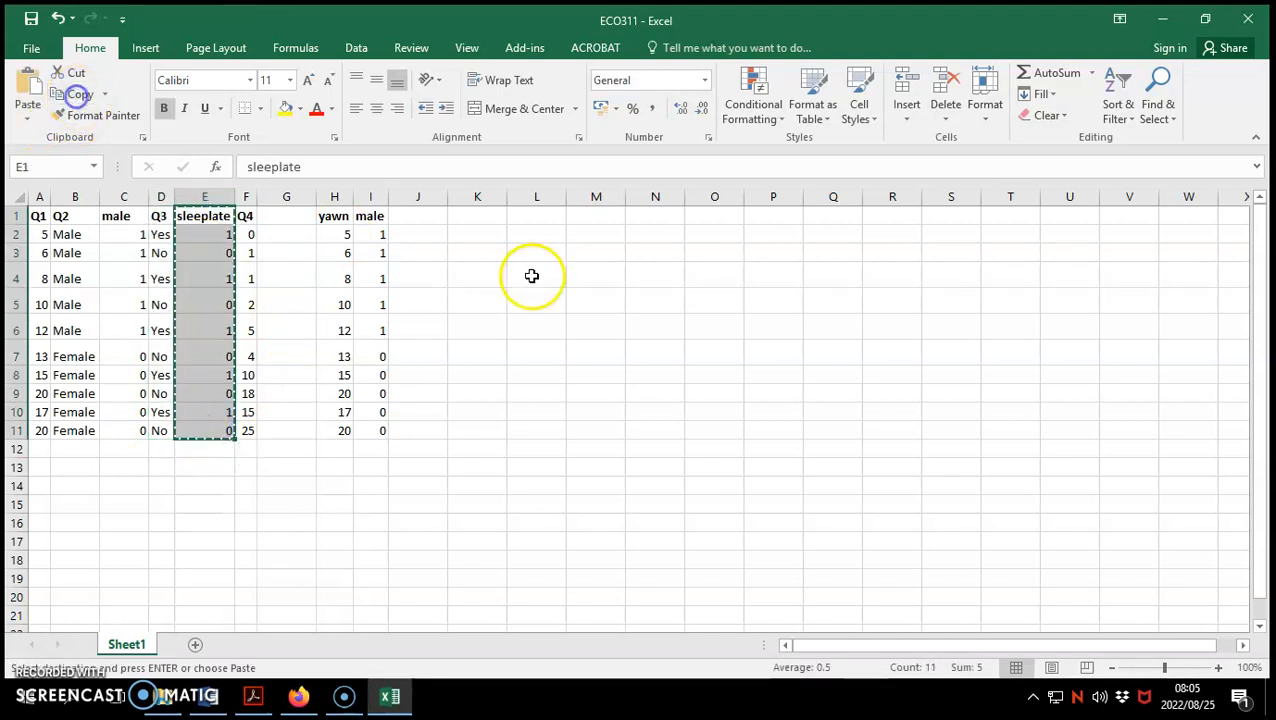
{"action": "left_click", "coordinate": [418, 216]}
{"action": "left_click", "coordinate": [25, 88]}
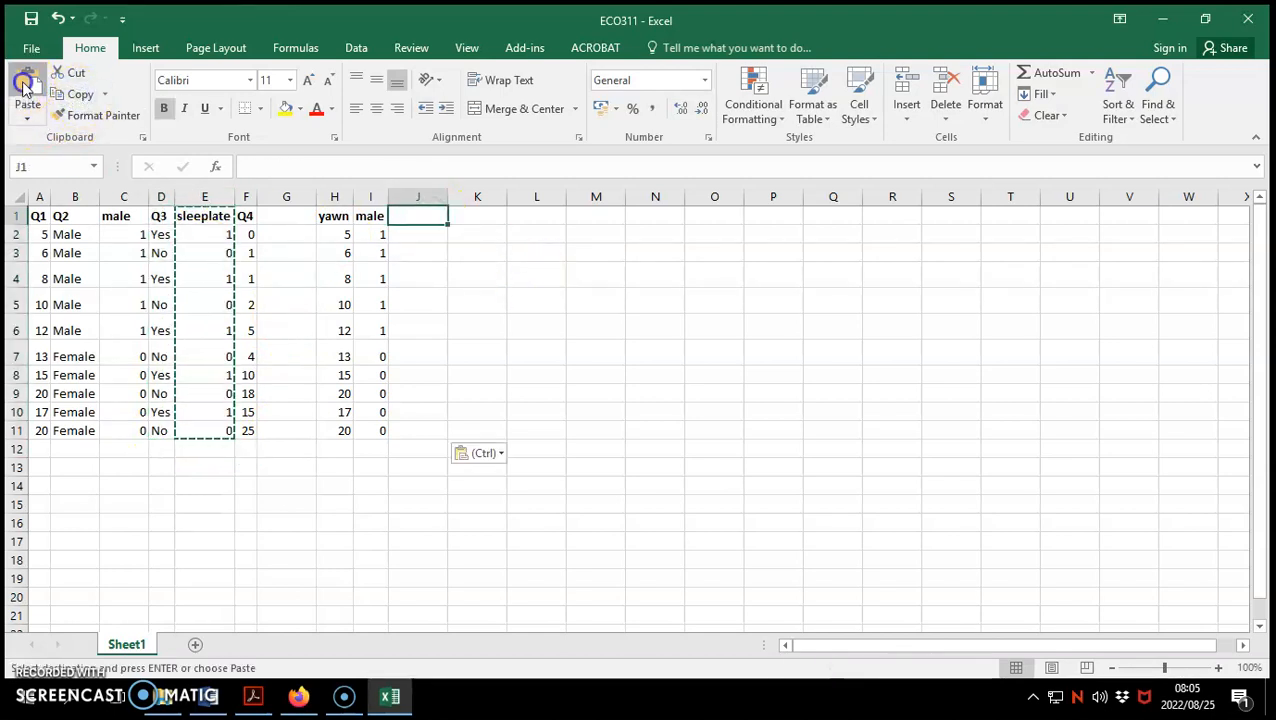
Copy the Q4 column F1:F11 to K1, beside the copied sleeplate data
{"action": "left_click", "coordinate": [246, 217]}
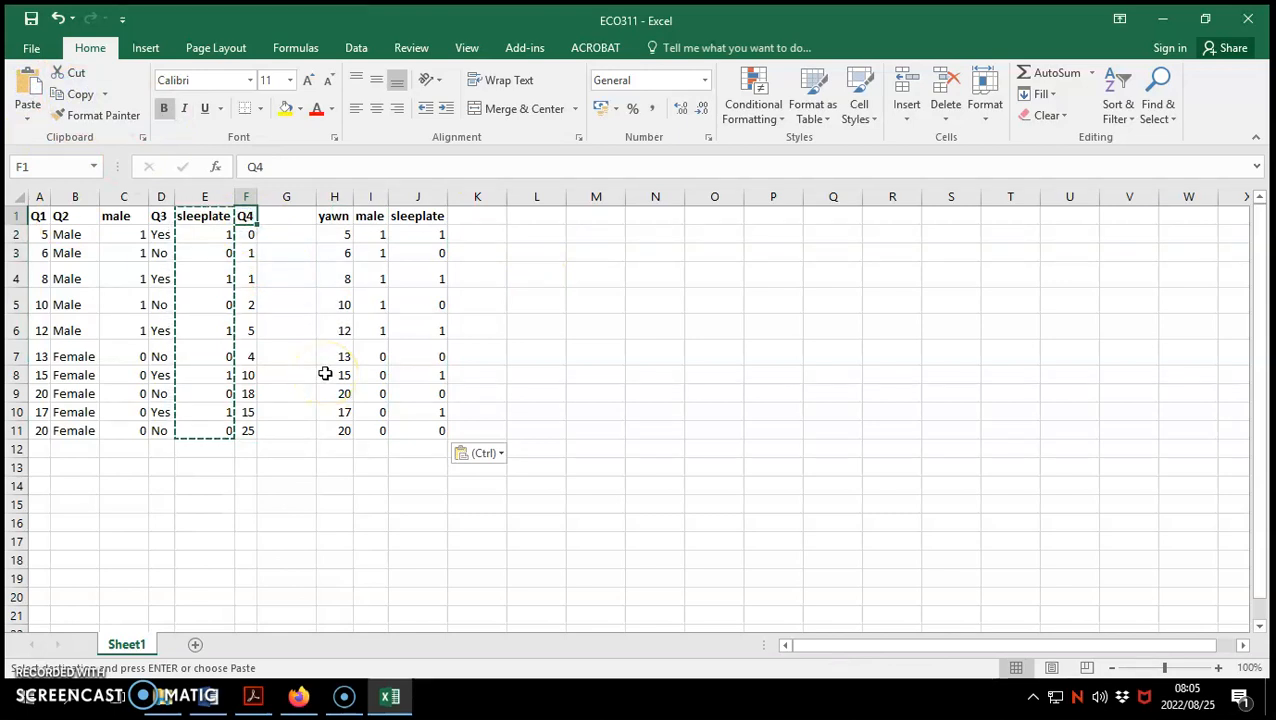
{"action": "left_click_drag", "start_coordinate": [248, 430], "coordinate": [246, 216]}
{"action": "left_click", "coordinate": [80, 94]}
{"action": "left_click", "coordinate": [504, 222]}
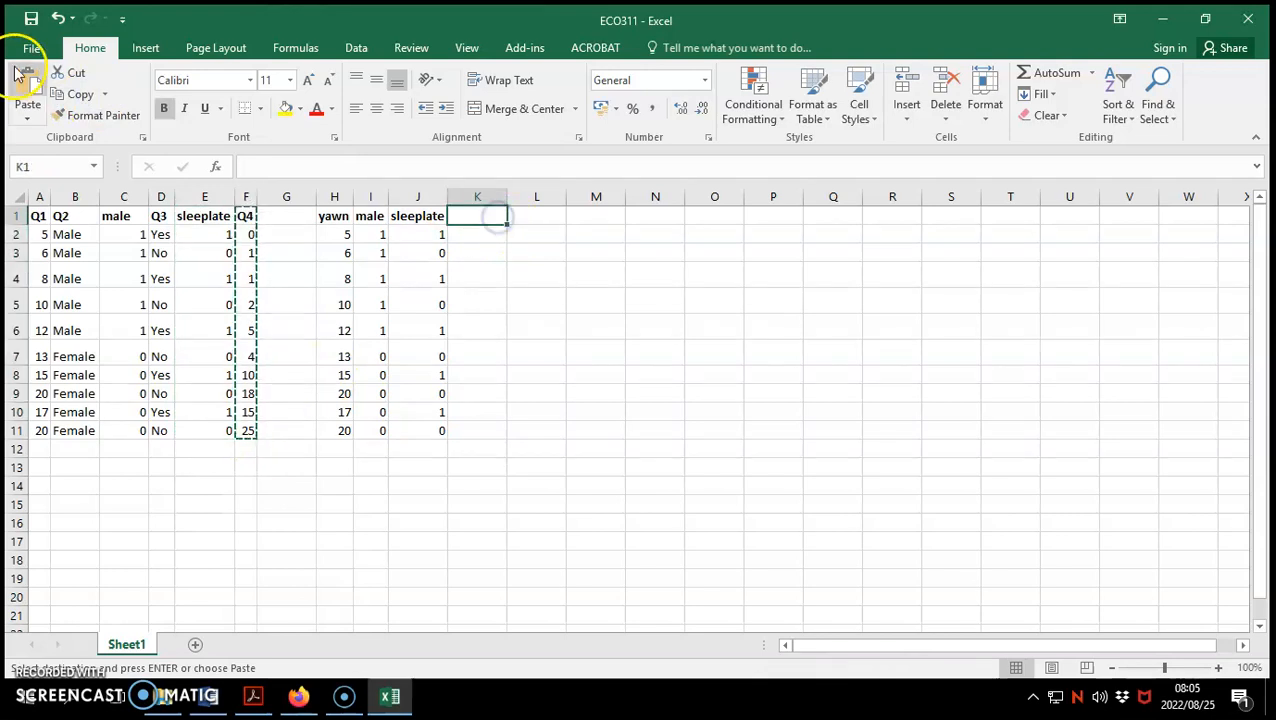
{"action": "left_click", "coordinate": [27, 88]}
Rename the header in K1 "socialmedia" and autofit the width of column K
{"action": "left_click", "coordinate": [485, 222]}
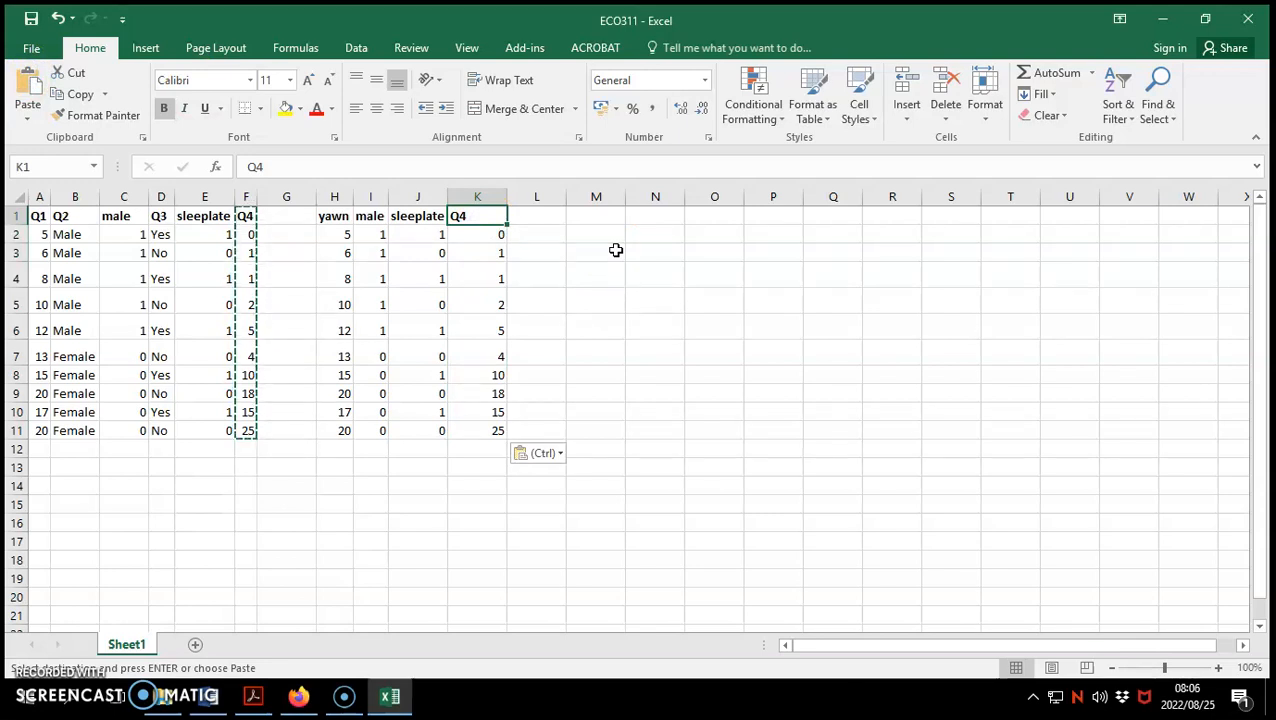
{"action": "type", "text": "socialmedi"}
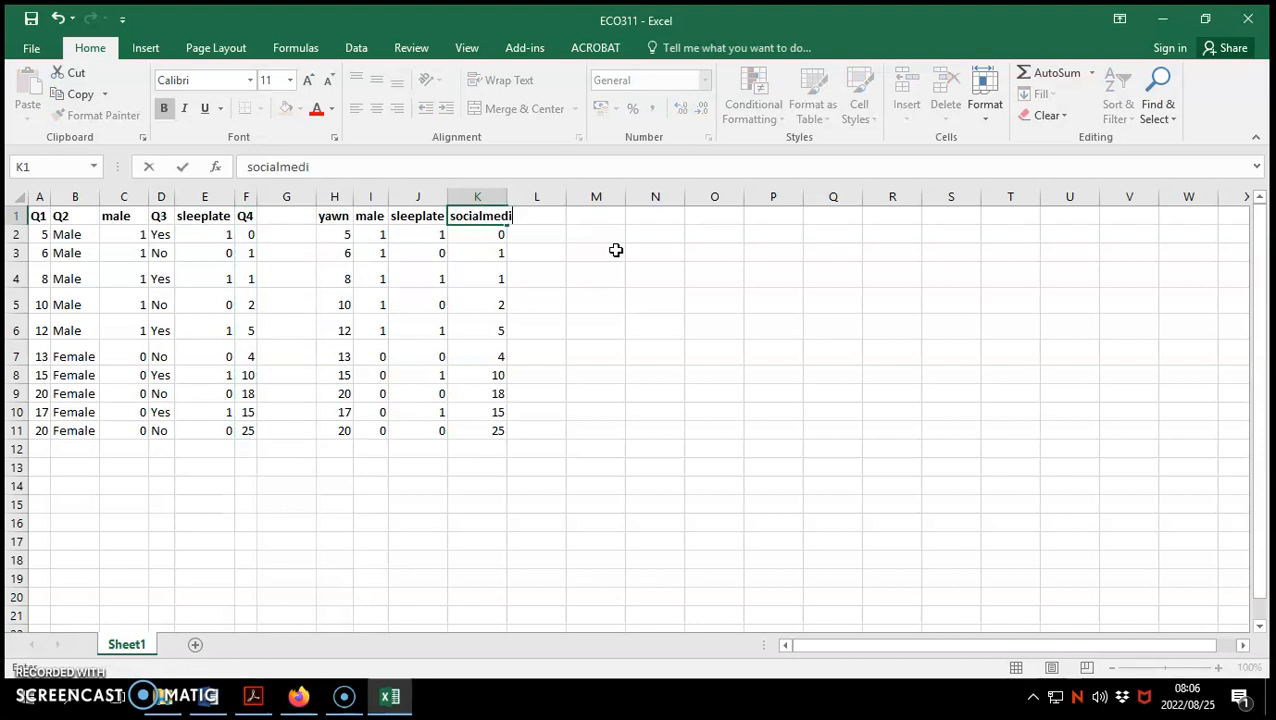
{"action": "type", "text": "a"}
{"action": "key", "text": "Return"}
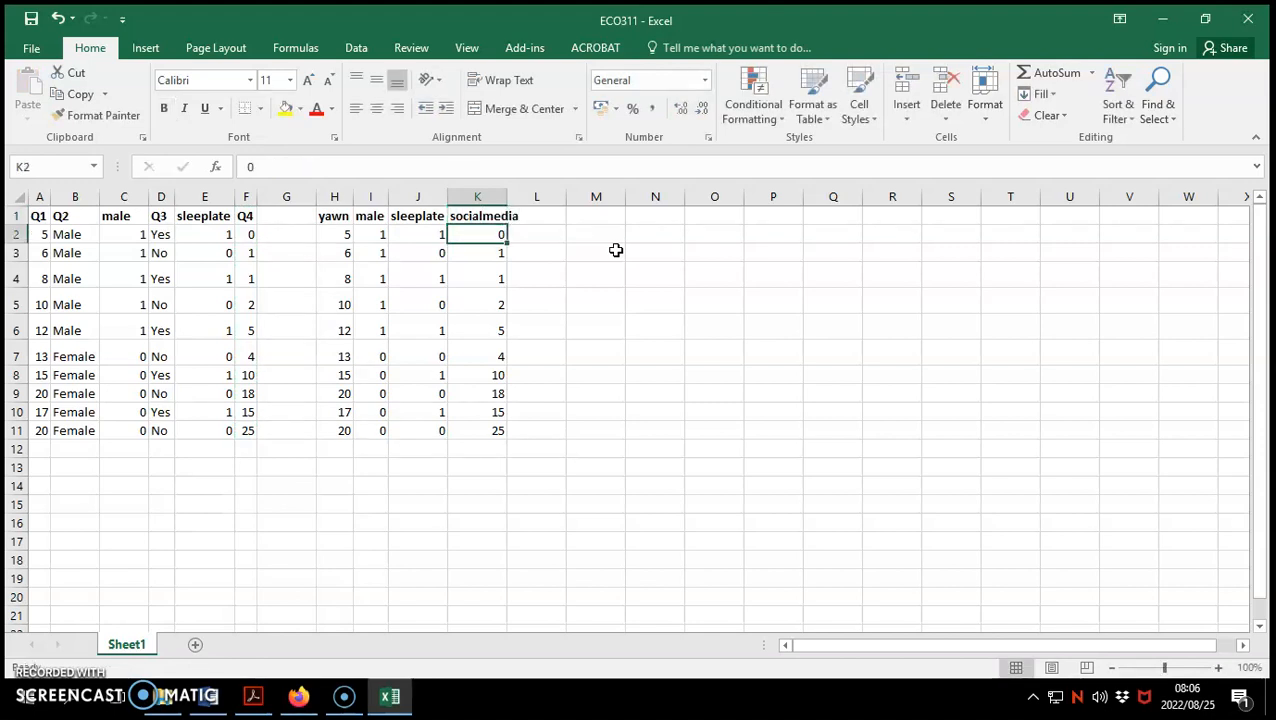
{"action": "double_click", "coordinate": [514, 199]}
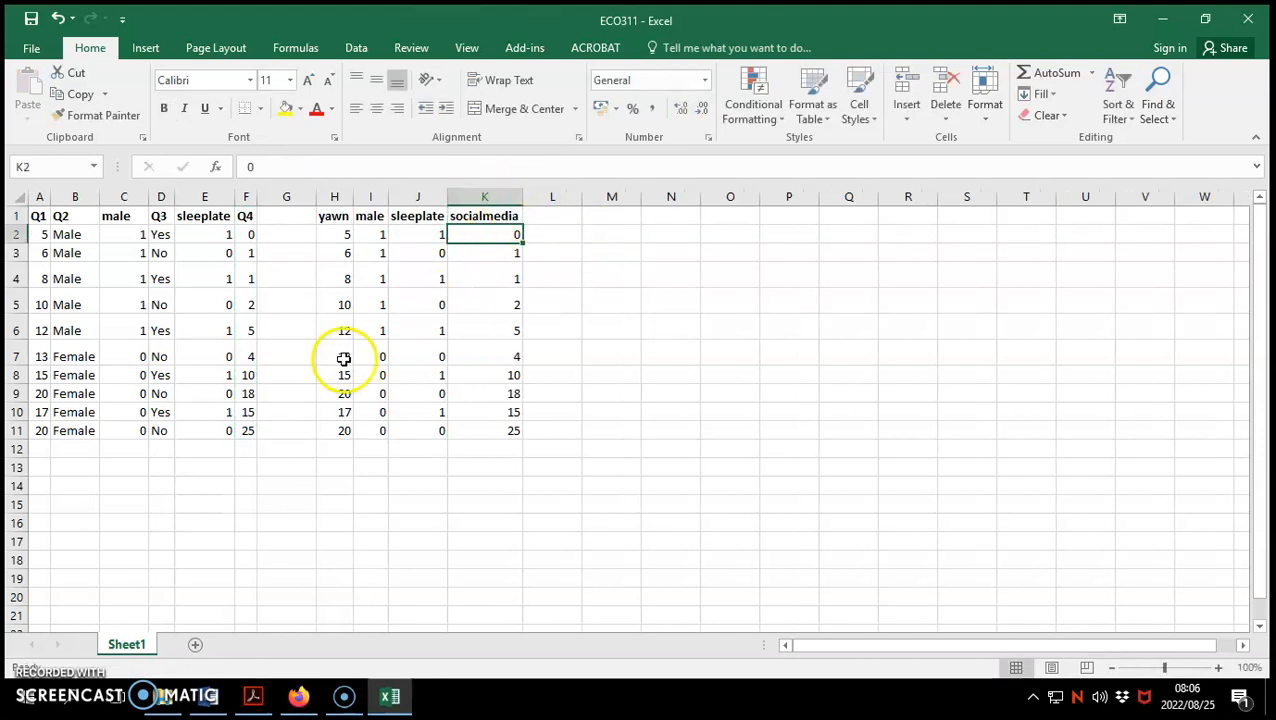
Copy the four coded variables with their headers, H1:K11, minimize the workbook and open EViews
{"action": "left_click_drag", "start_coordinate": [339, 433], "coordinate": [464, 214]}
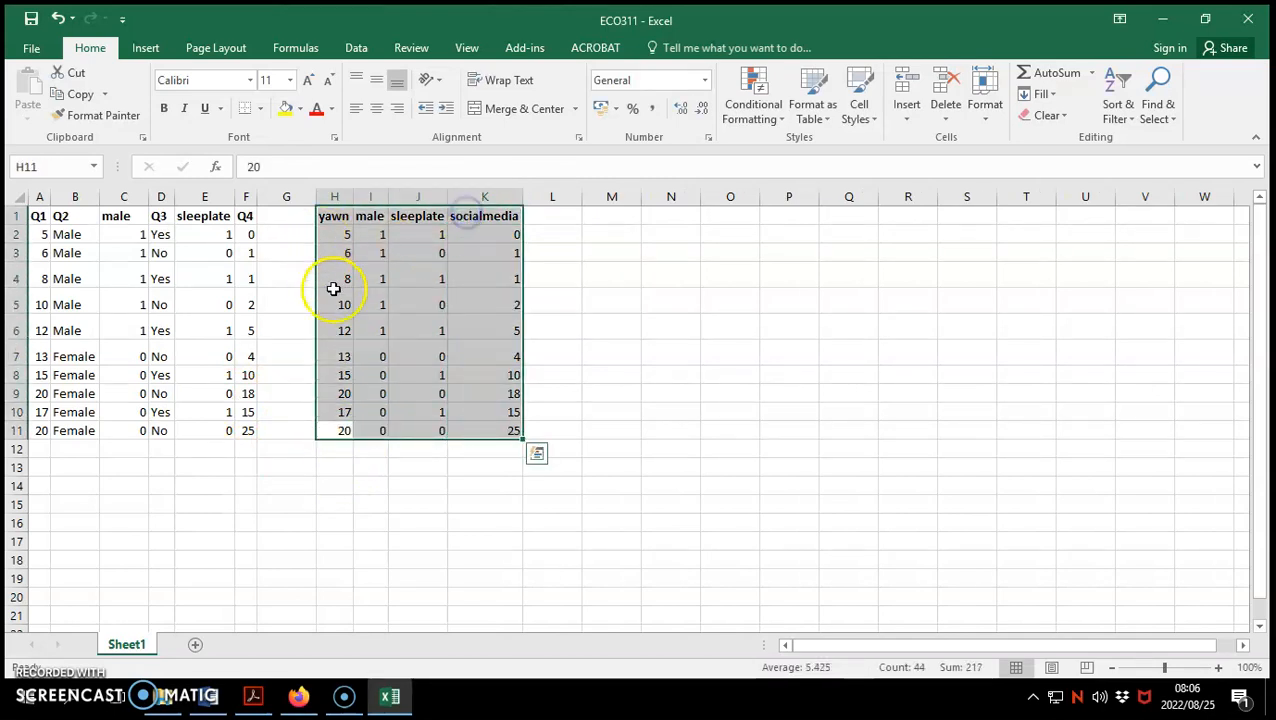
{"action": "left_click", "coordinate": [78, 93]}
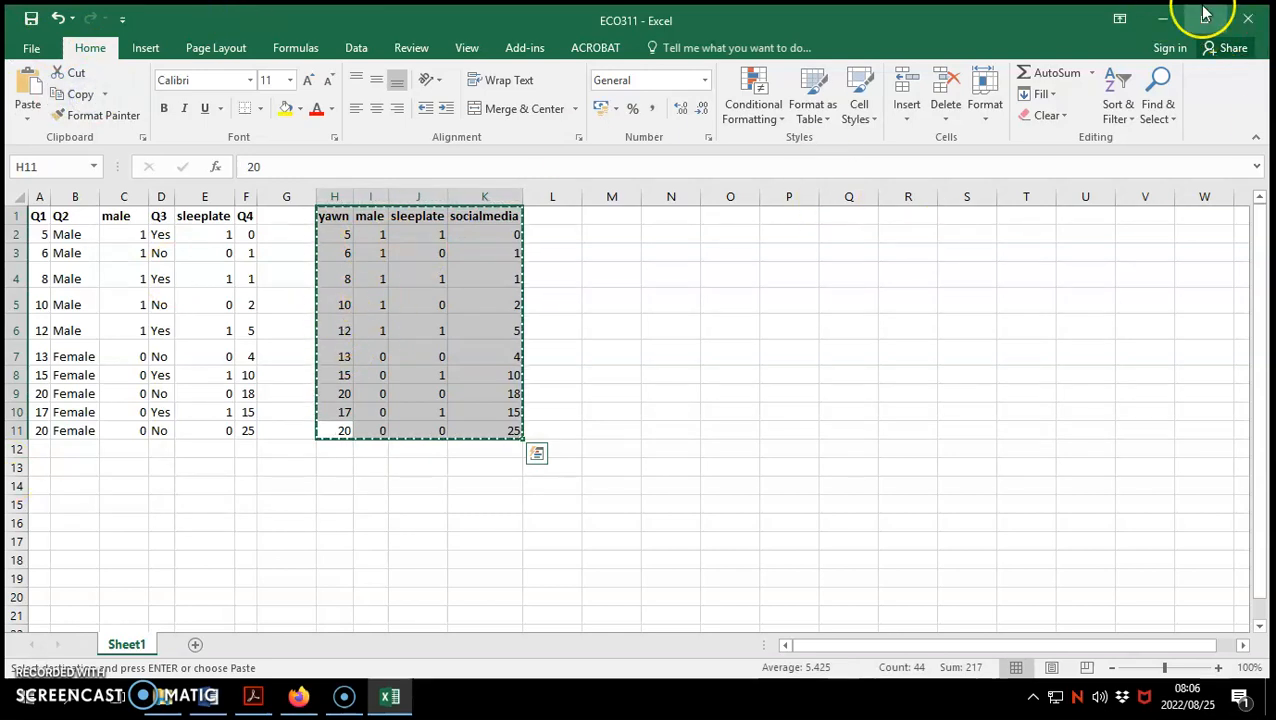
{"action": "left_click", "coordinate": [1166, 20]}
{"action": "double_click", "coordinate": [108, 222]}
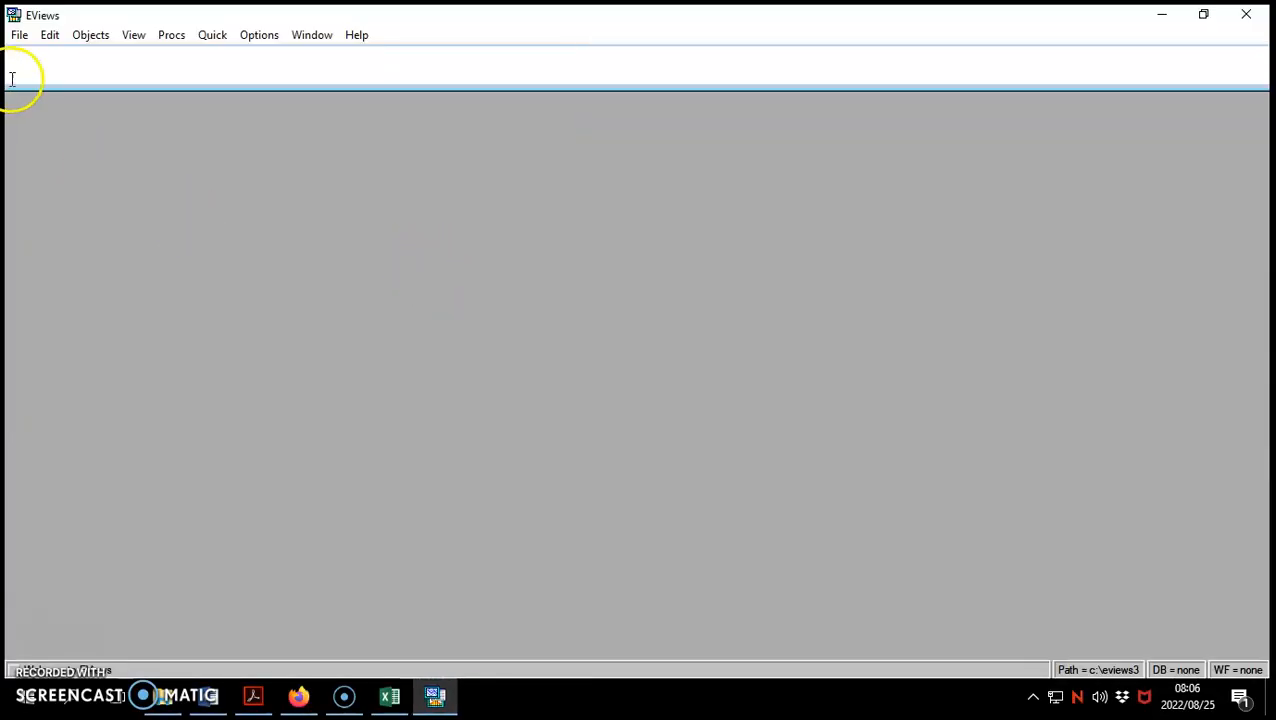
Create a new workfile with undated or irregular frequency, from observation 1 to 10
{"action": "left_click", "coordinate": [20, 34]}
{"action": "mouse_move", "coordinate": [34, 57]}
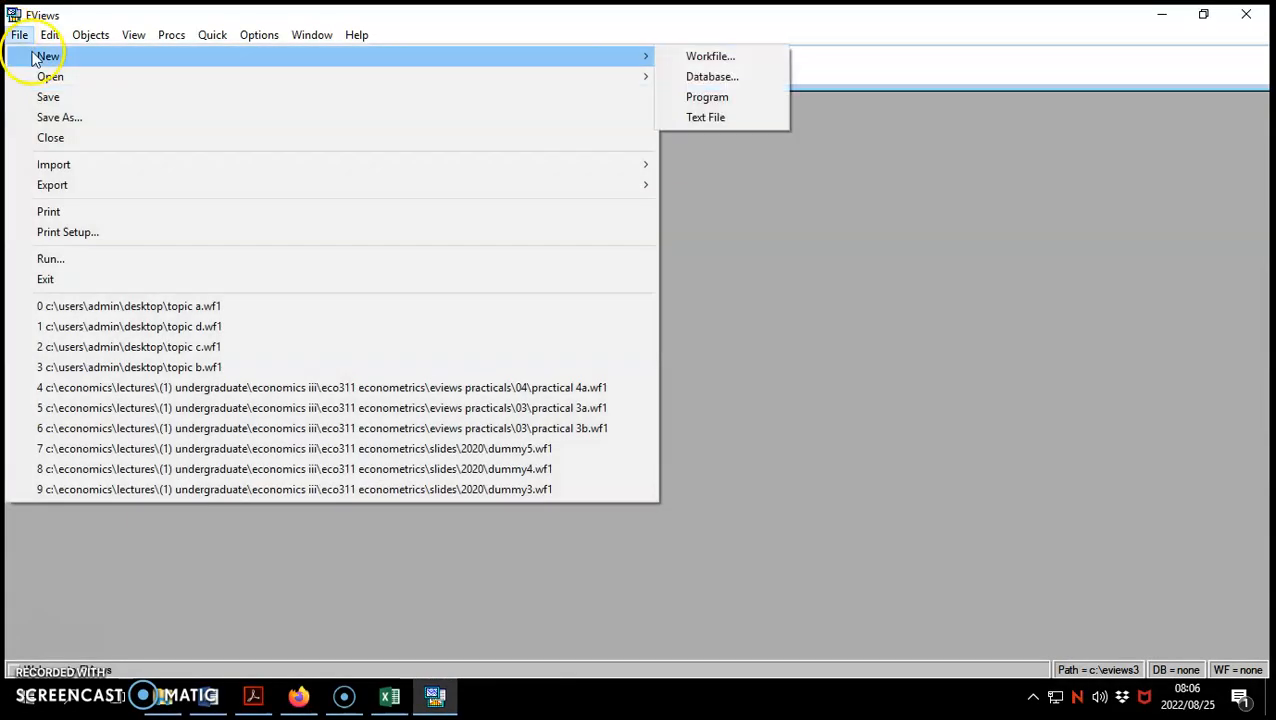
{"action": "left_click", "coordinate": [748, 57]}
{"action": "left_click", "coordinate": [606, 359]}
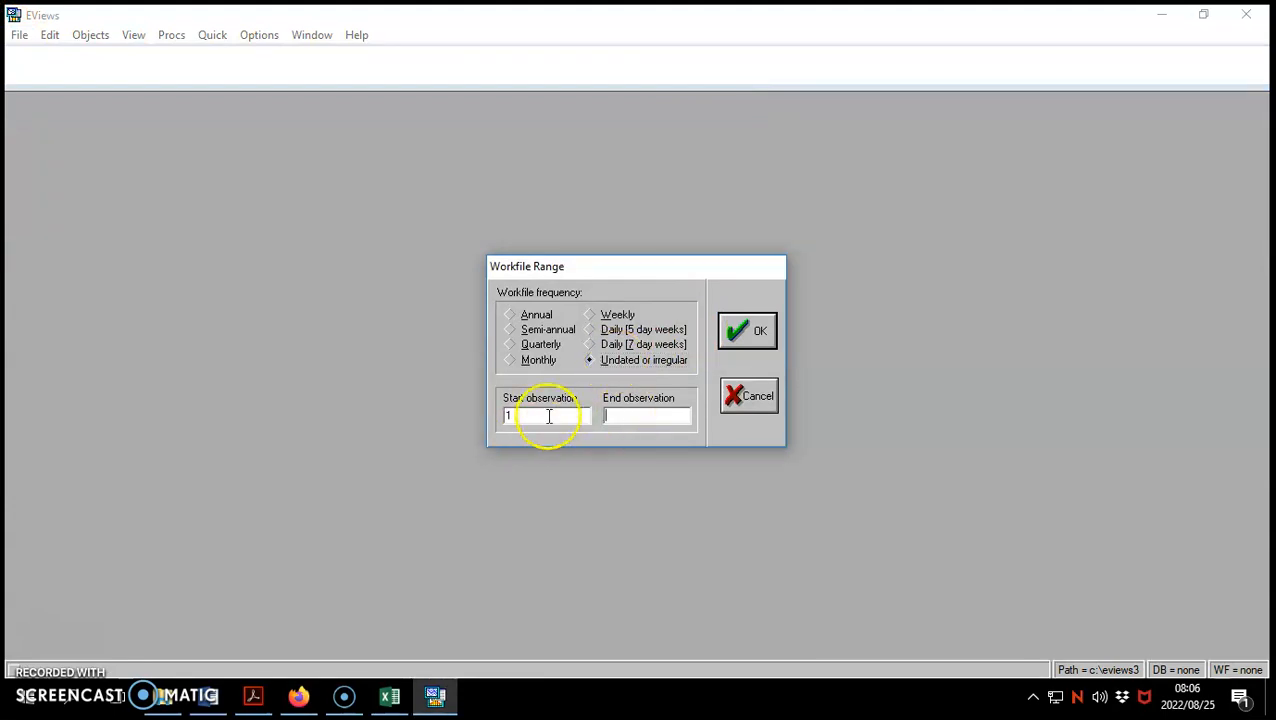
{"action": "type", "text": "0"}
{"action": "left_click", "coordinate": [749, 330]}
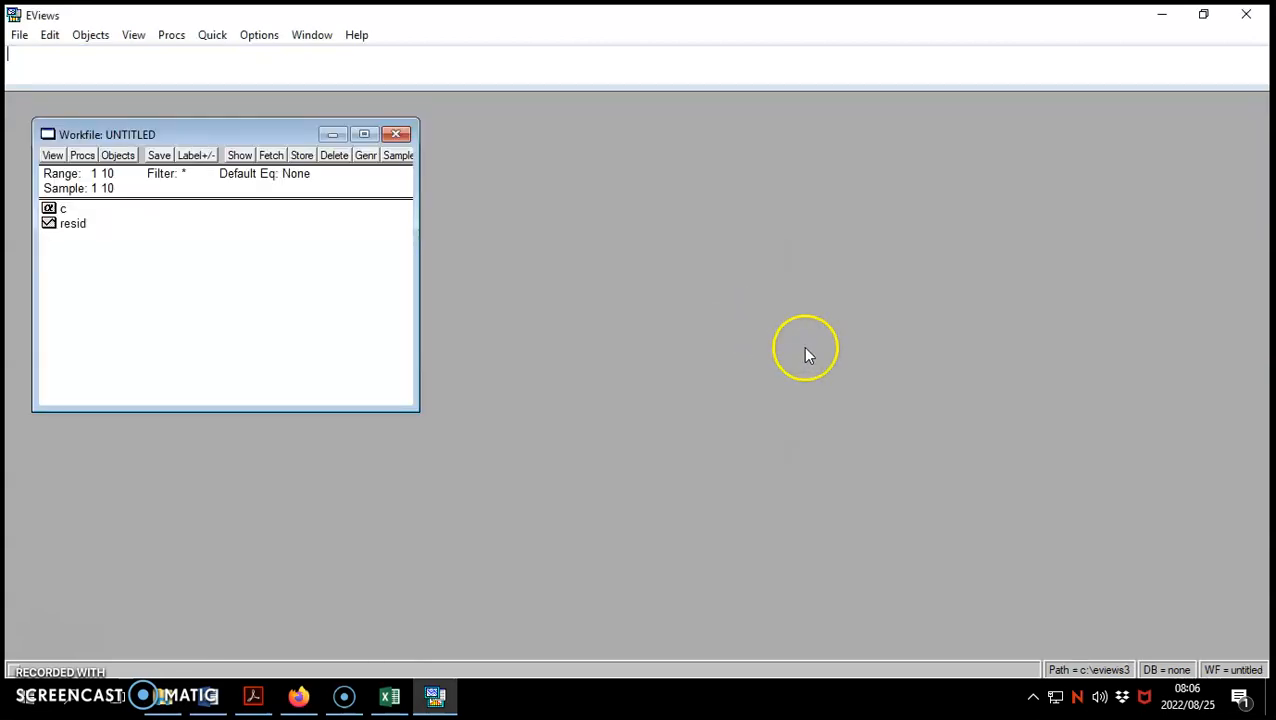
Paste the copied variables into a new empty group, starting at the series-name row, and close the group without naming it
{"action": "left_click", "coordinate": [214, 38]}
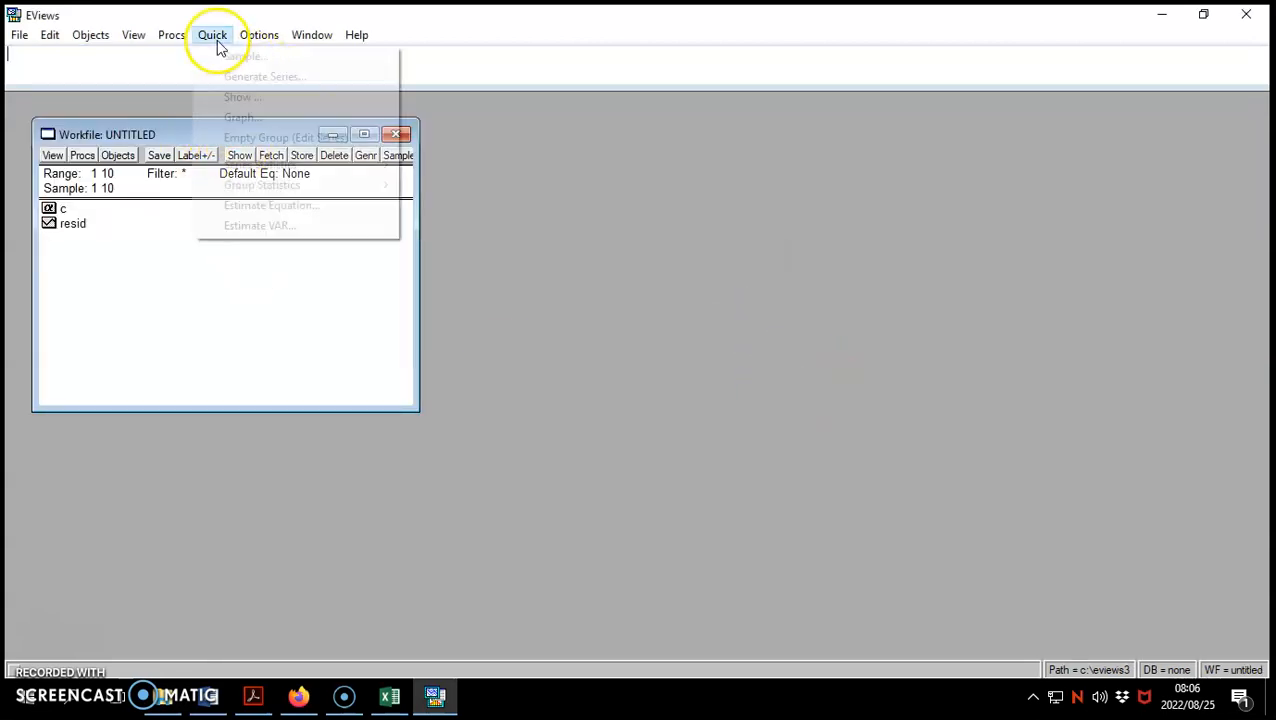
{"action": "left_click", "coordinate": [273, 137]}
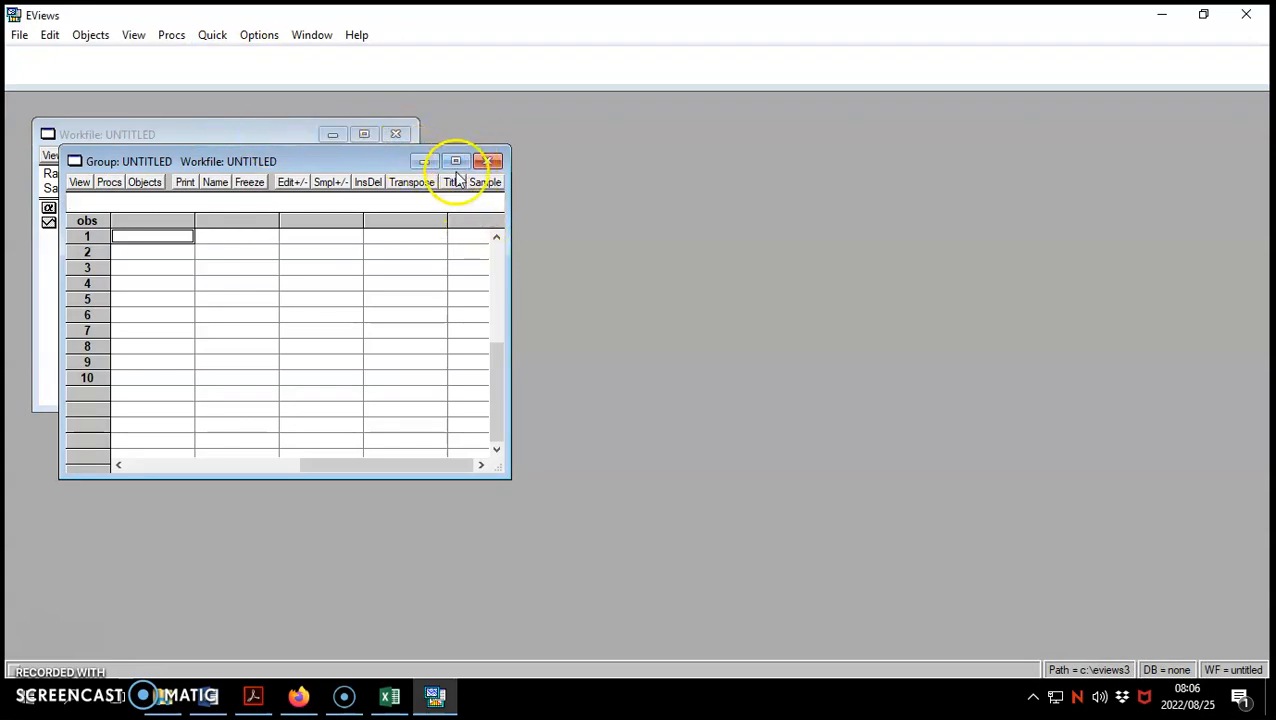
{"action": "left_click_drag", "start_coordinate": [502, 376], "coordinate": [490, 245]}
{"action": "left_click_drag", "start_coordinate": [382, 466], "coordinate": [158, 467]}
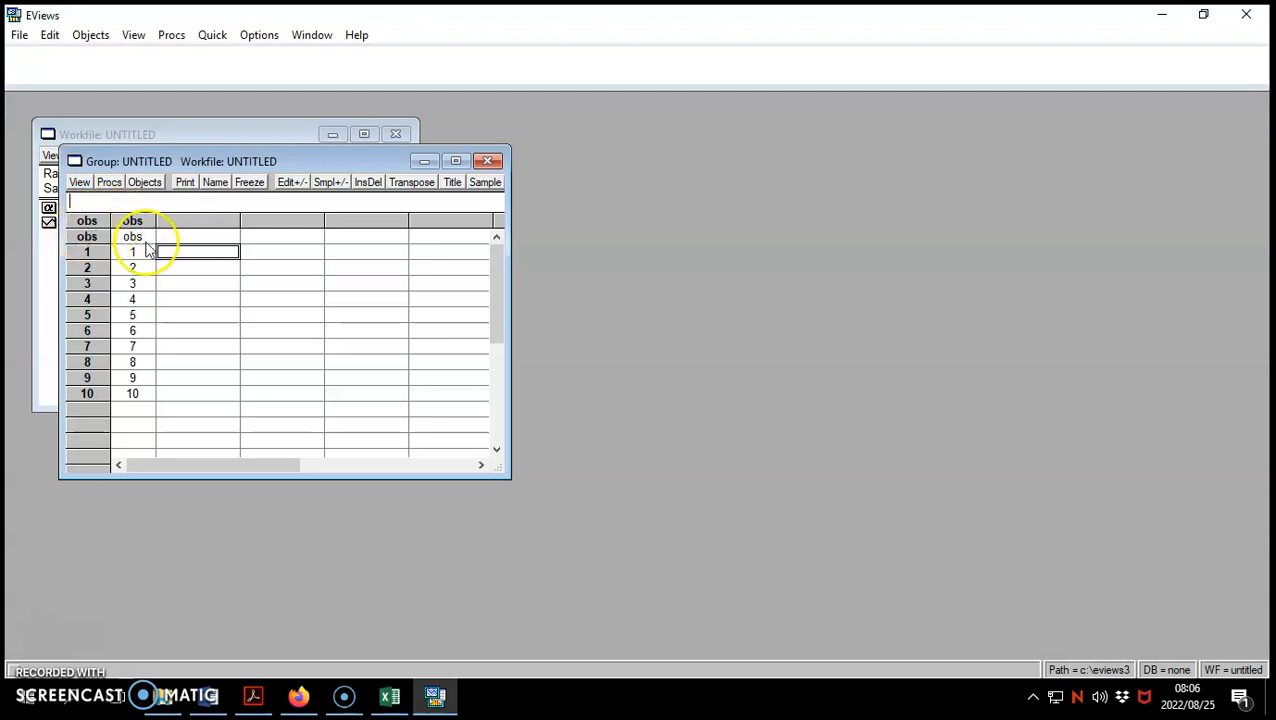
{"action": "left_click", "coordinate": [196, 237]}
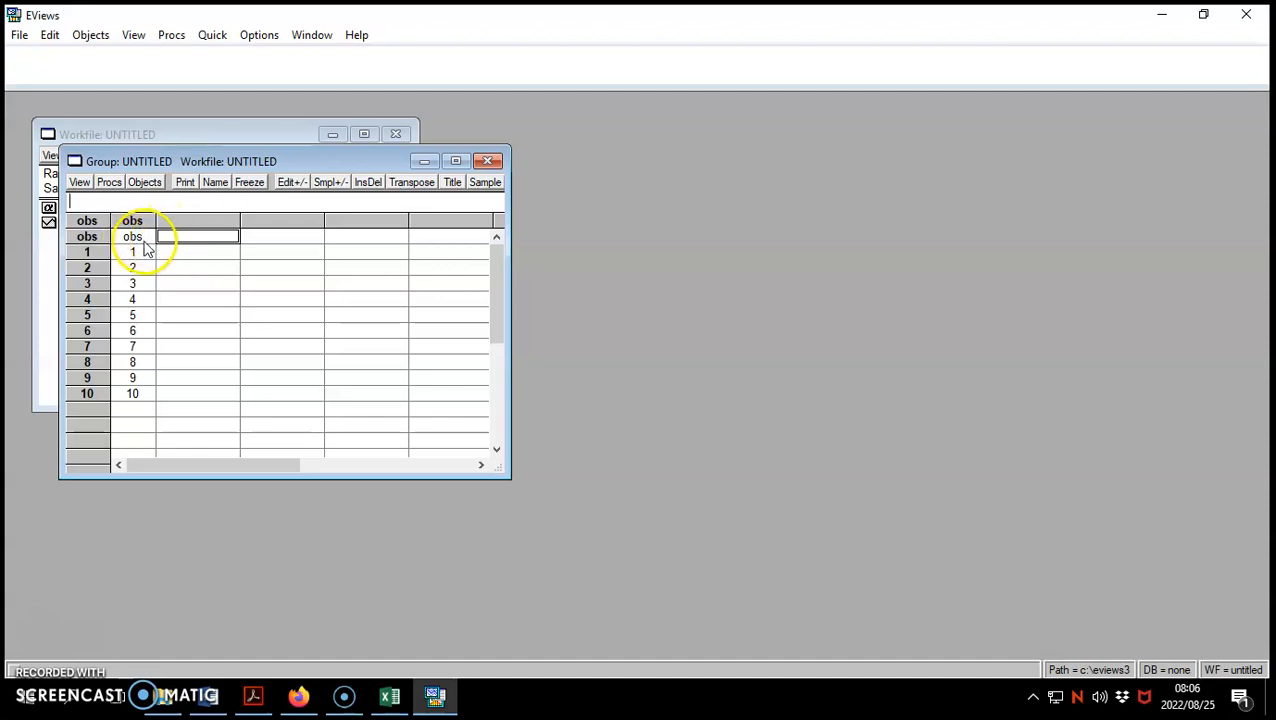
{"action": "right_click", "coordinate": [170, 241]}
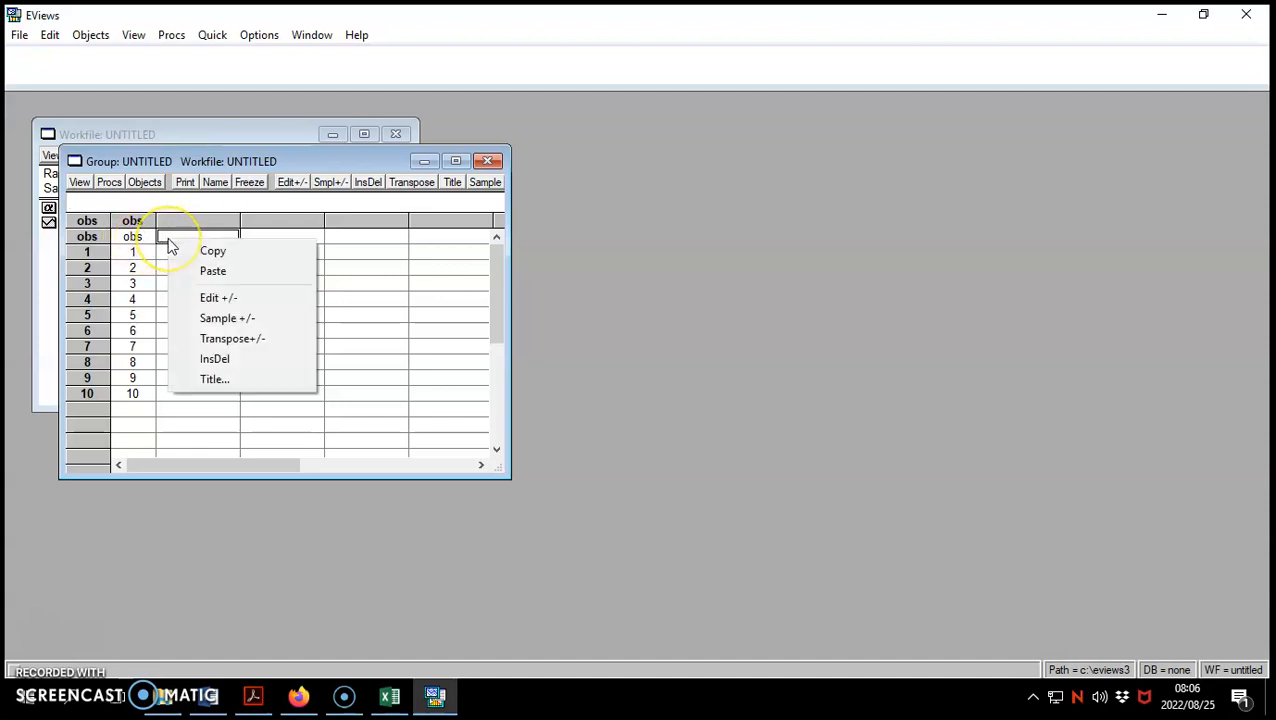
{"action": "left_click", "coordinate": [212, 272]}
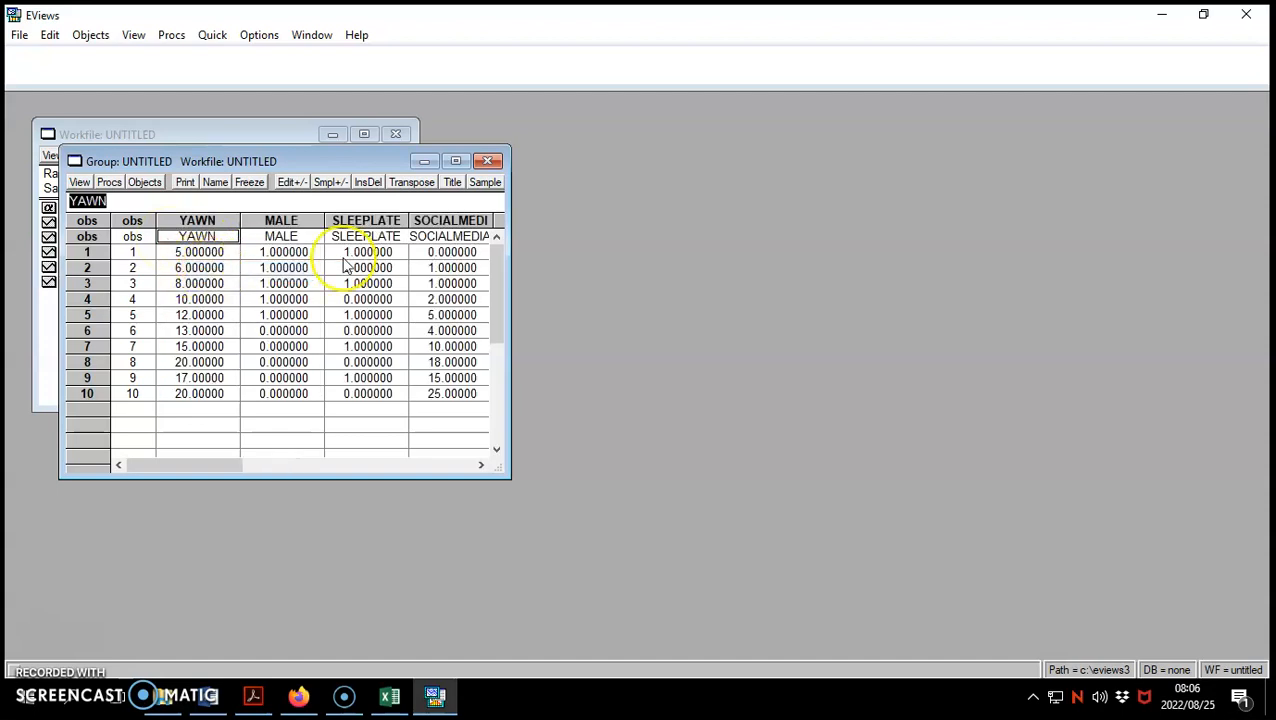
{"action": "left_click", "coordinate": [488, 163]}
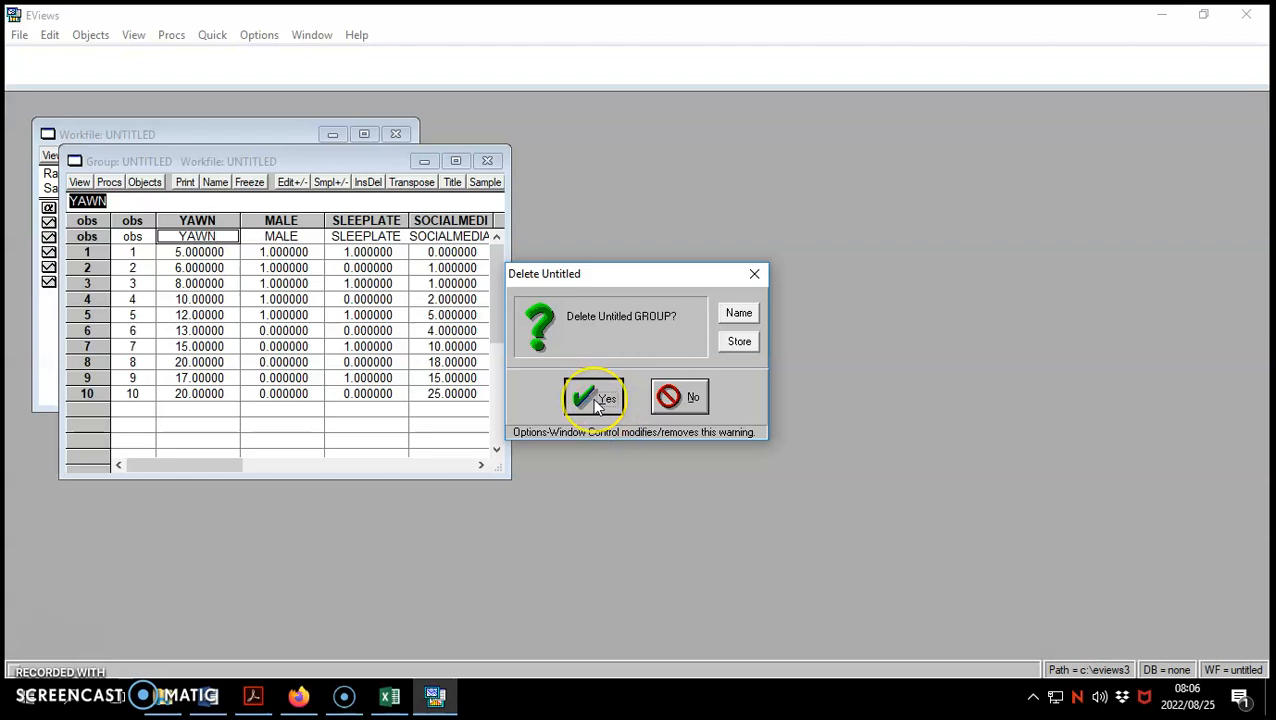
{"action": "left_click", "coordinate": [592, 398]}
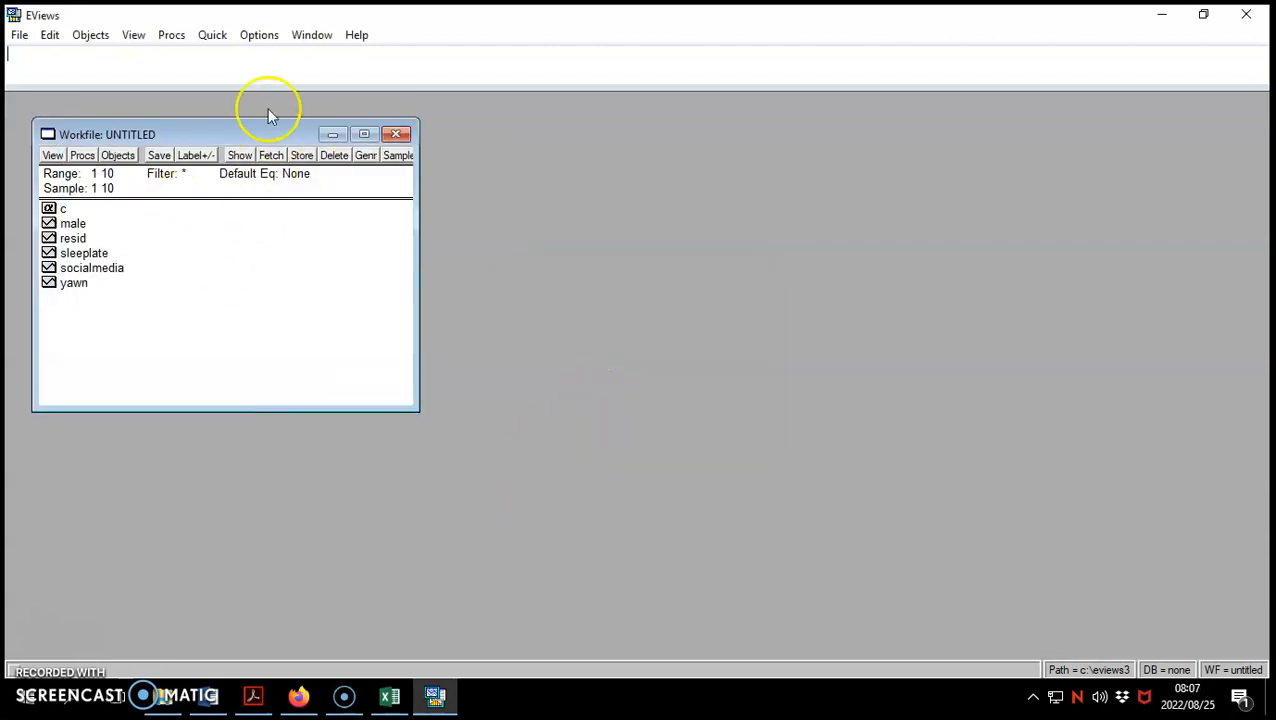
Estimate the least squares equation "yawn c male sleeplate socialmedia" over the sample 1 10
{"action": "left_click", "coordinate": [218, 36]}
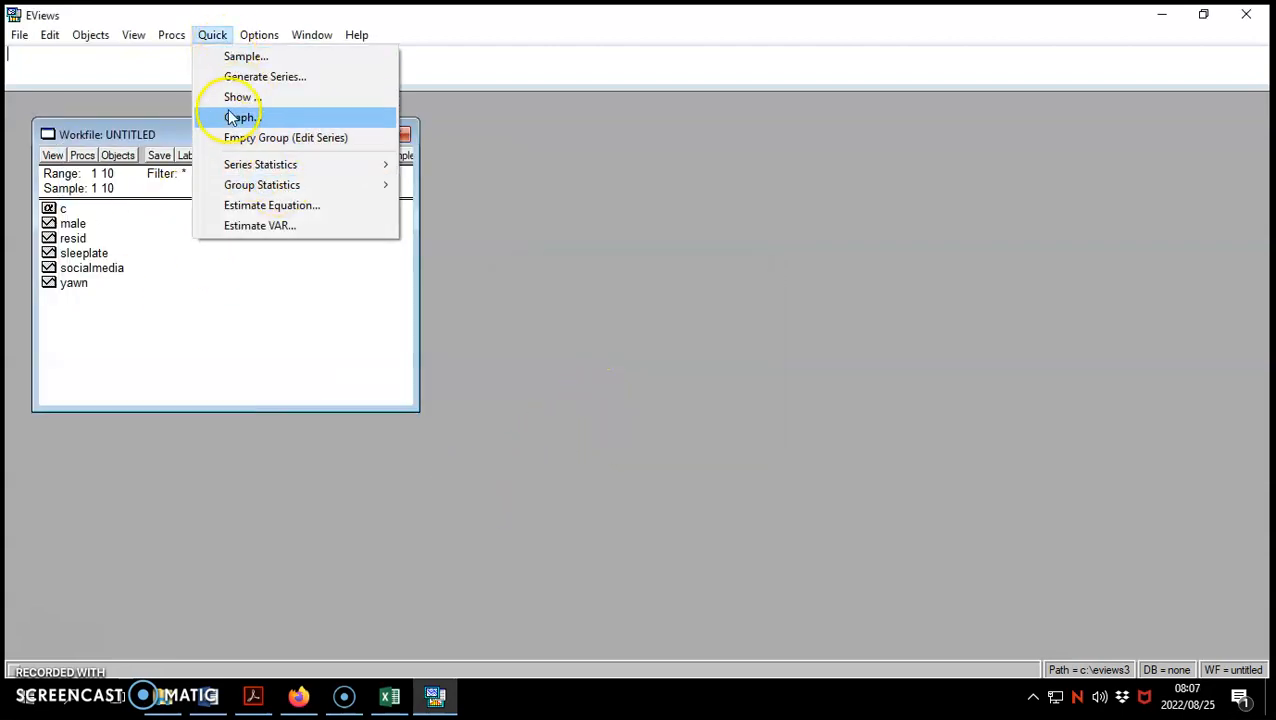
{"action": "left_click", "coordinate": [270, 206]}
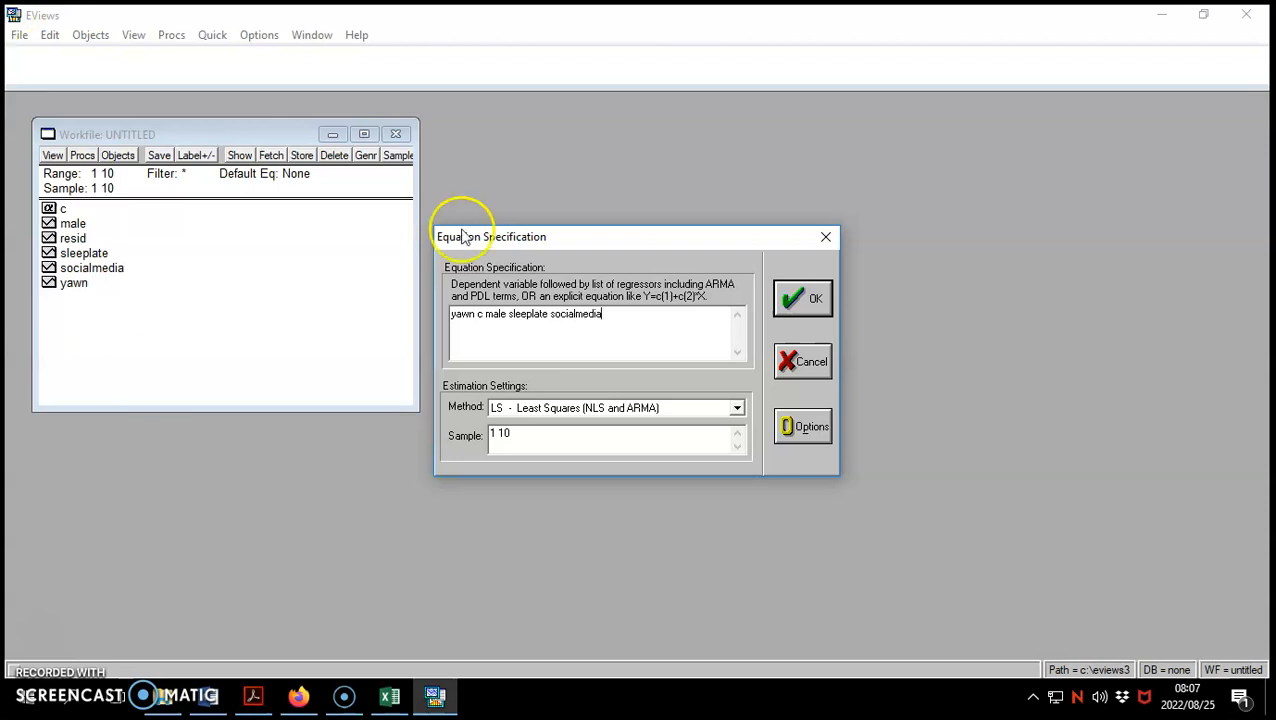
{"action": "left_click", "coordinate": [808, 305]}
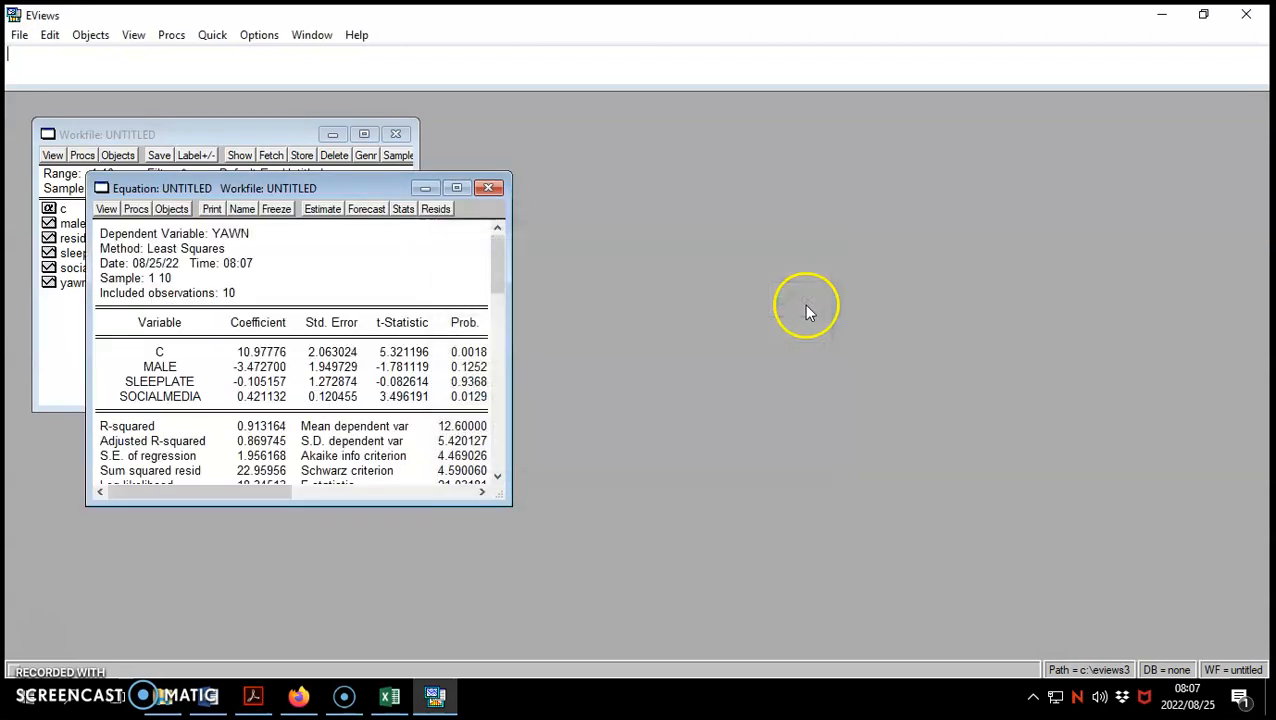
Examine the coefficients and probabilities of SOCIALMEDIA, MALE and SLEEPLATE in the regression output
{"action": "left_click_drag", "start_coordinate": [312, 190], "coordinate": [549, 180]}
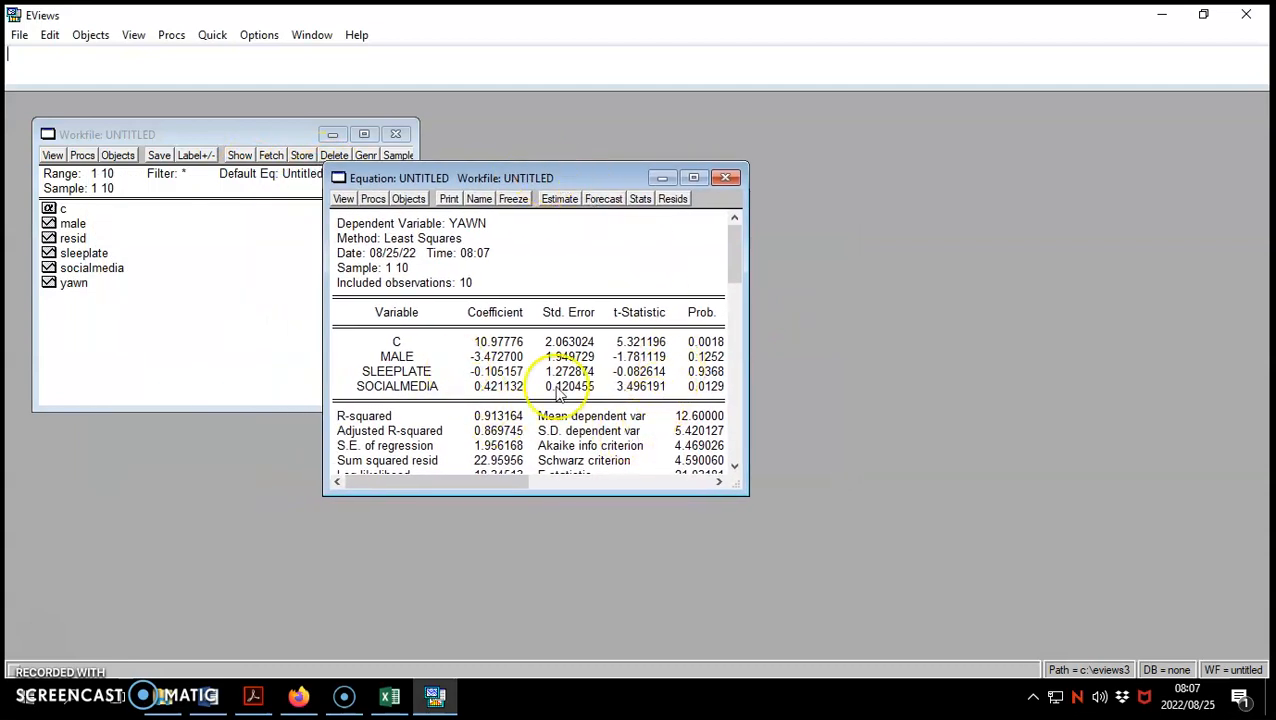
{"action": "left_click_drag", "start_coordinate": [706, 386], "coordinate": [573, 388]}
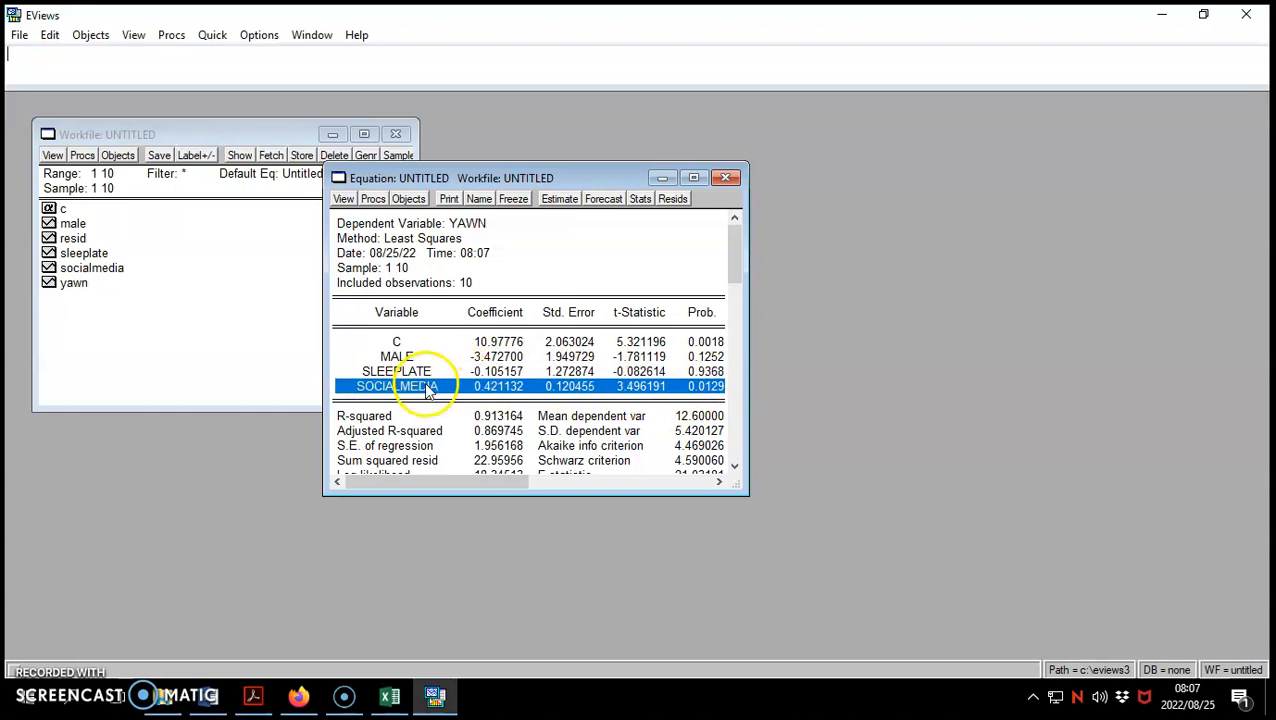
{"action": "left_click", "coordinate": [498, 388]}
{"action": "left_click", "coordinate": [413, 390]}
{"action": "left_click", "coordinate": [496, 388]}
{"action": "left_click", "coordinate": [412, 389]}
{"action": "left_click", "coordinate": [492, 388]}
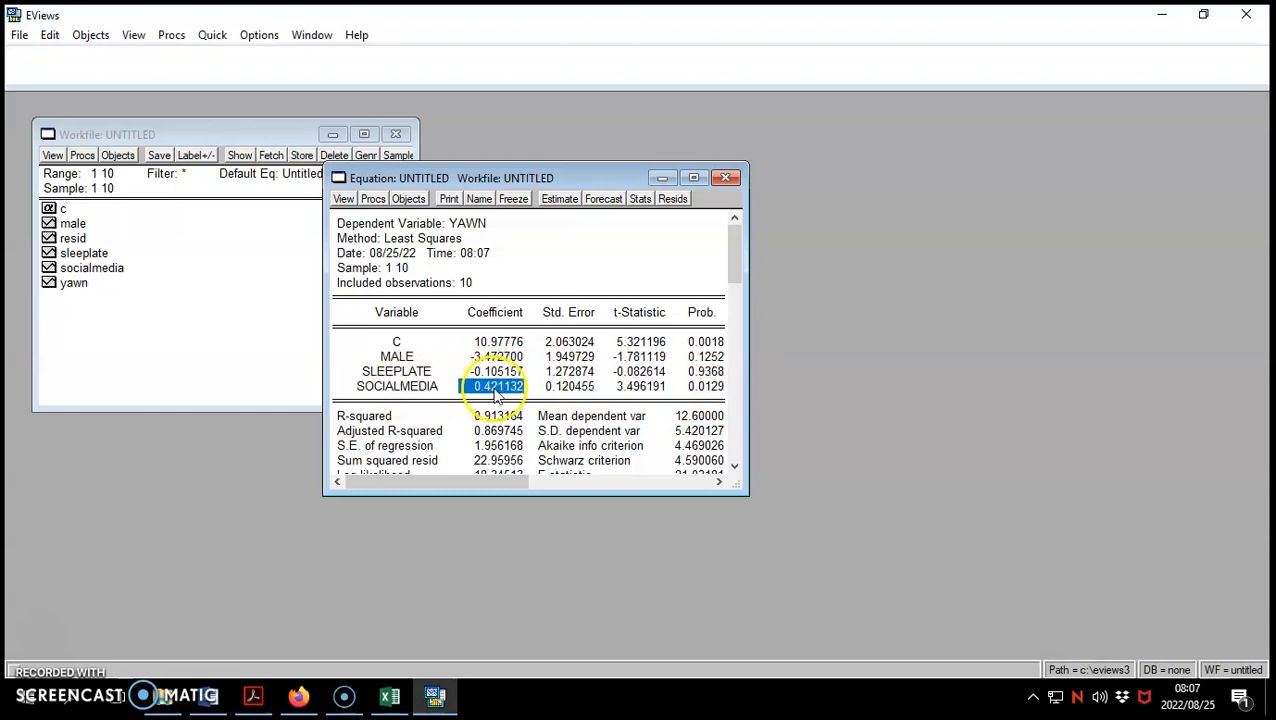
{"action": "left_click", "coordinate": [720, 388]}
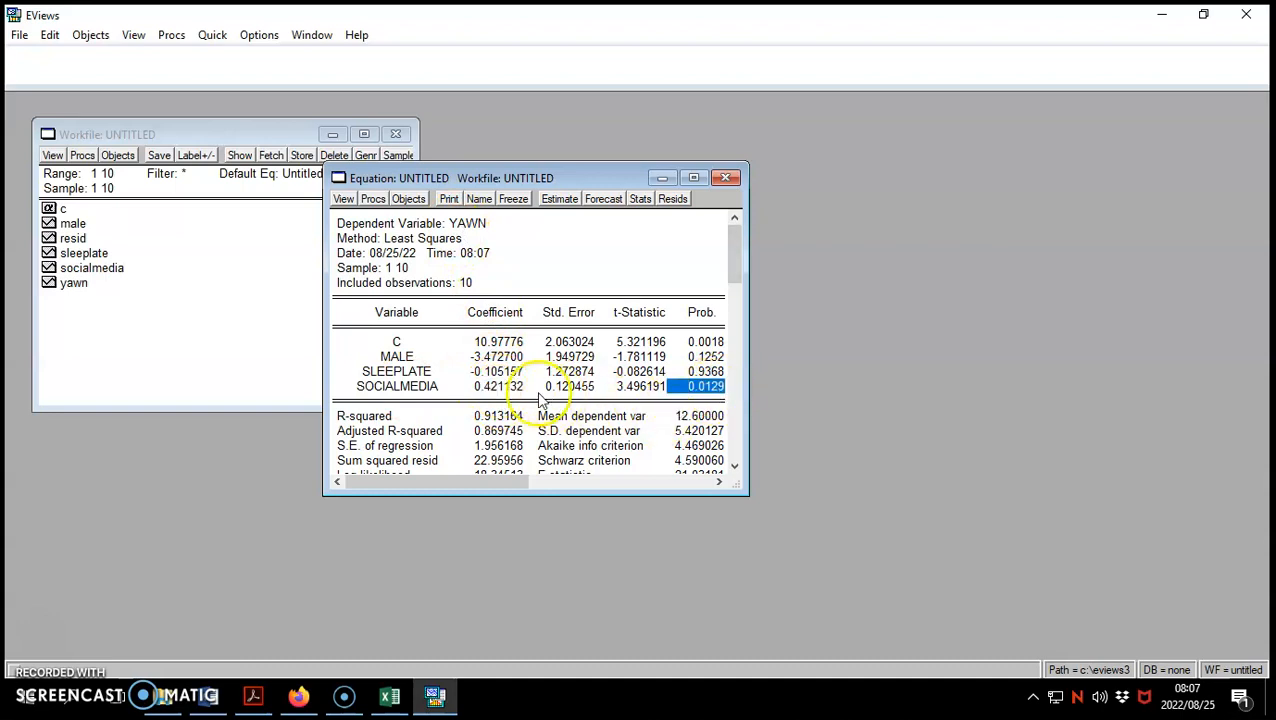
{"action": "left_click", "coordinate": [496, 388]}
{"action": "left_click", "coordinate": [718, 390]}
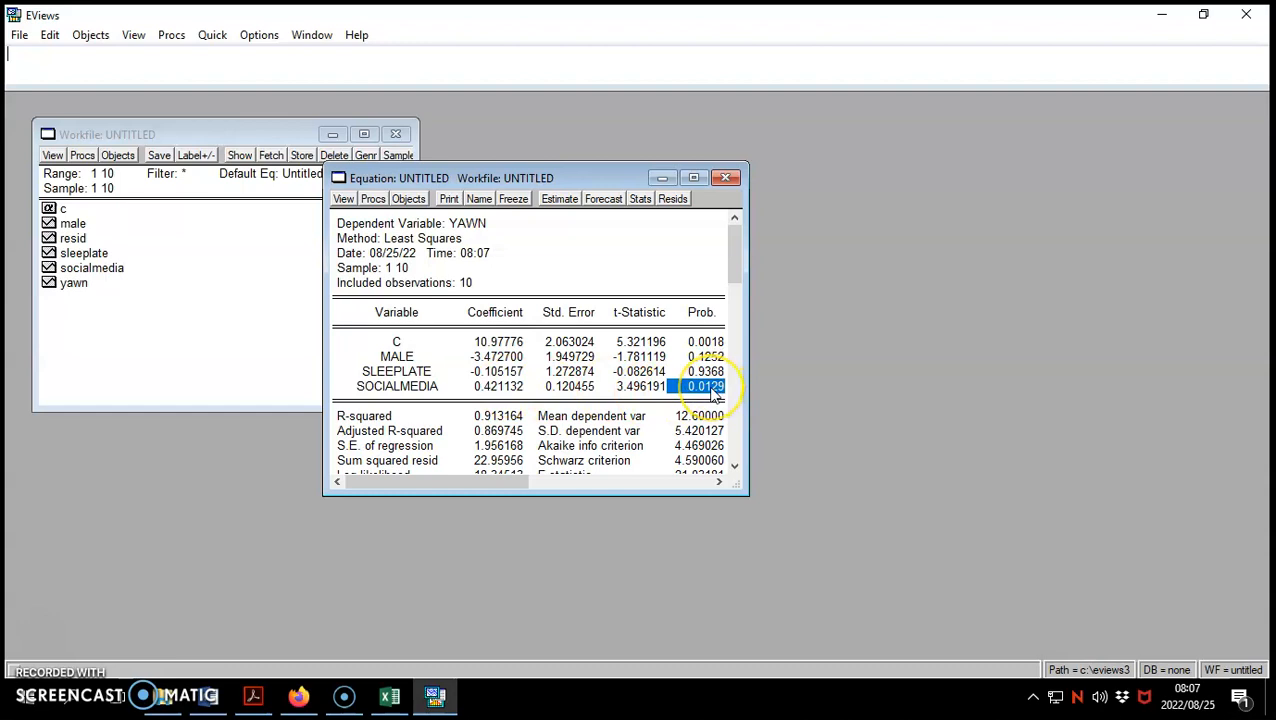
{"action": "left_click_drag", "start_coordinate": [498, 357], "coordinate": [507, 377]}
{"action": "left_click_drag", "start_coordinate": [708, 357], "coordinate": [492, 367]}
{"action": "left_click", "coordinate": [495, 371]}
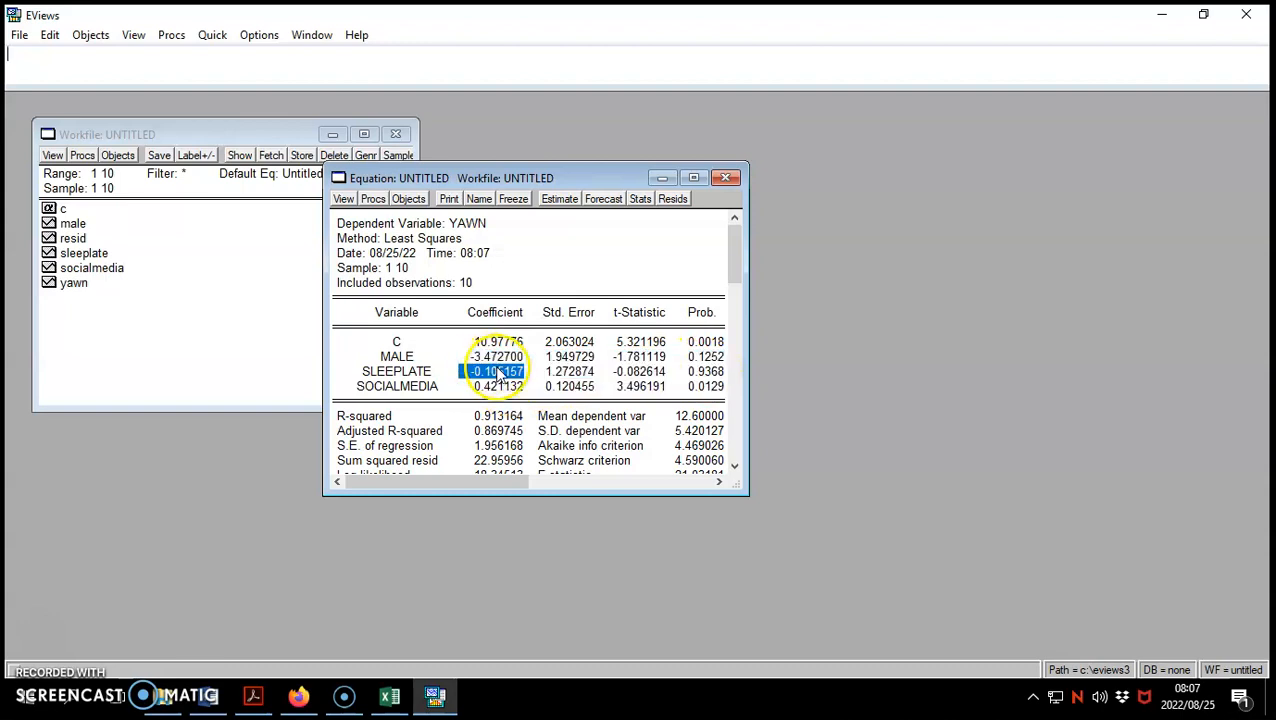
Enlarge the equation window to show the full regression output, and close the equation by deleting it without naming it
{"action": "left_click", "coordinate": [705, 361]}
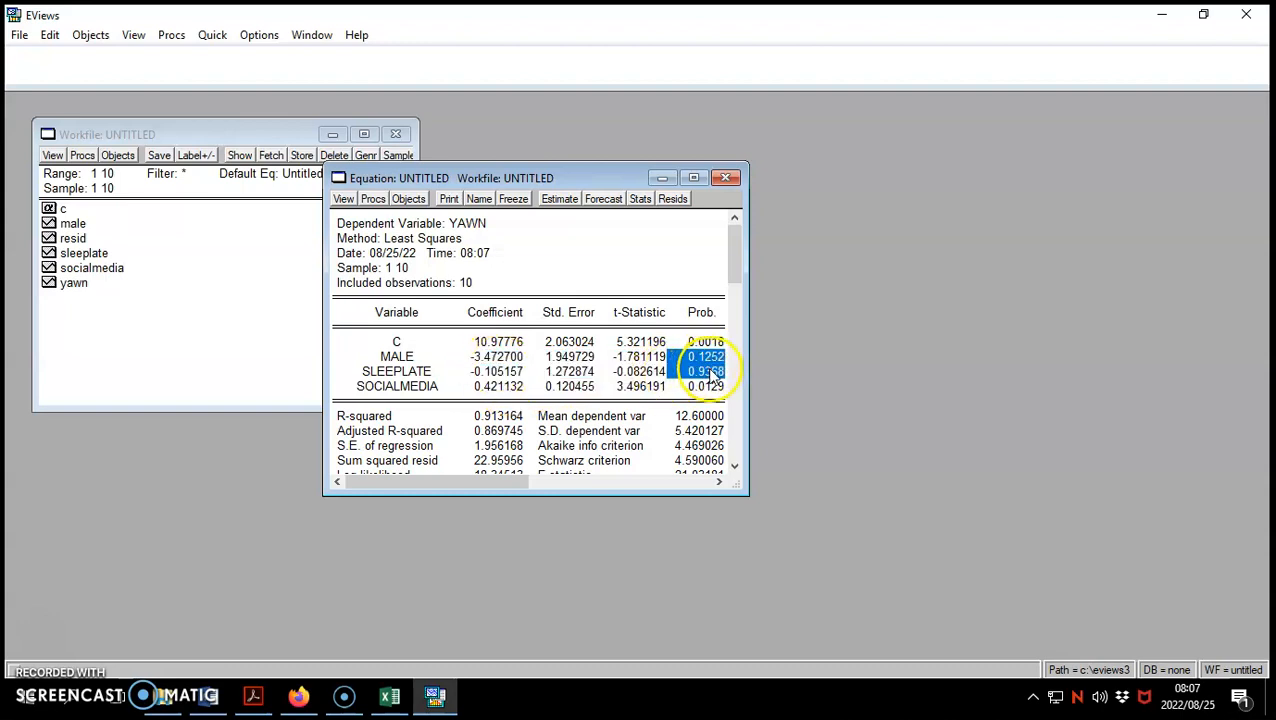
{"action": "left_click_drag", "start_coordinate": [578, 493], "coordinate": [584, 570]}
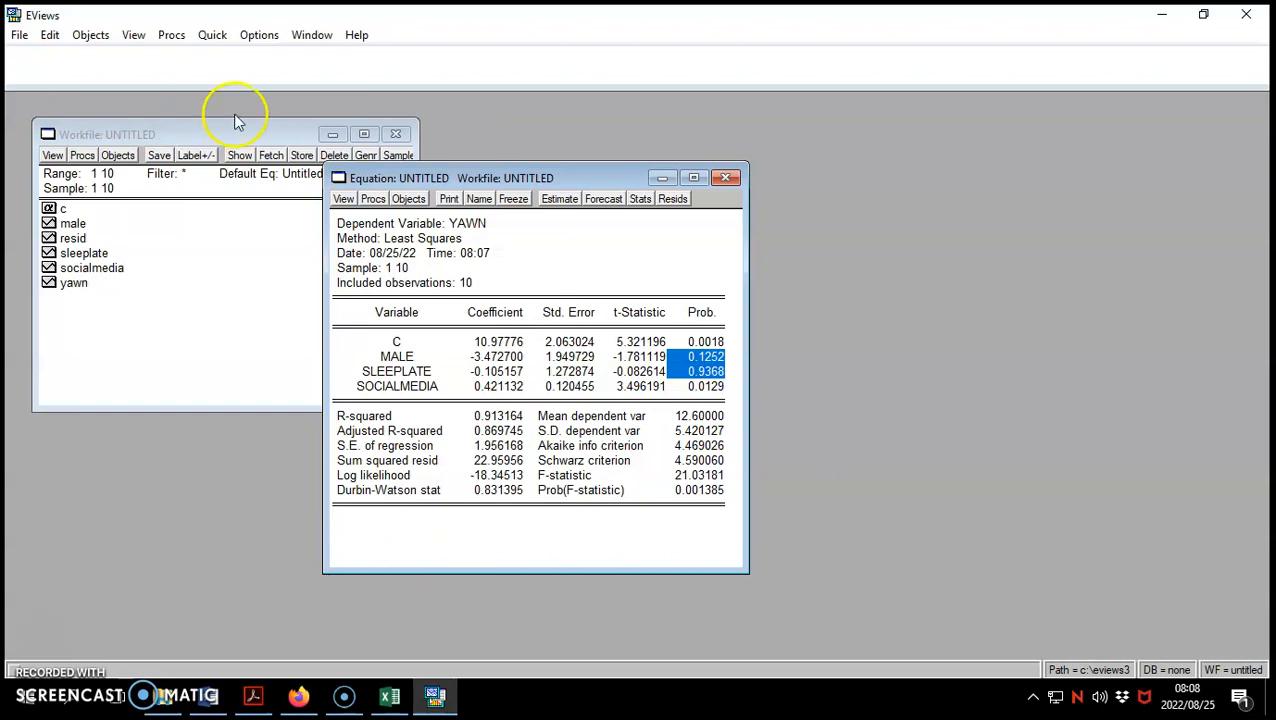
{"action": "left_click", "coordinate": [480, 199]}
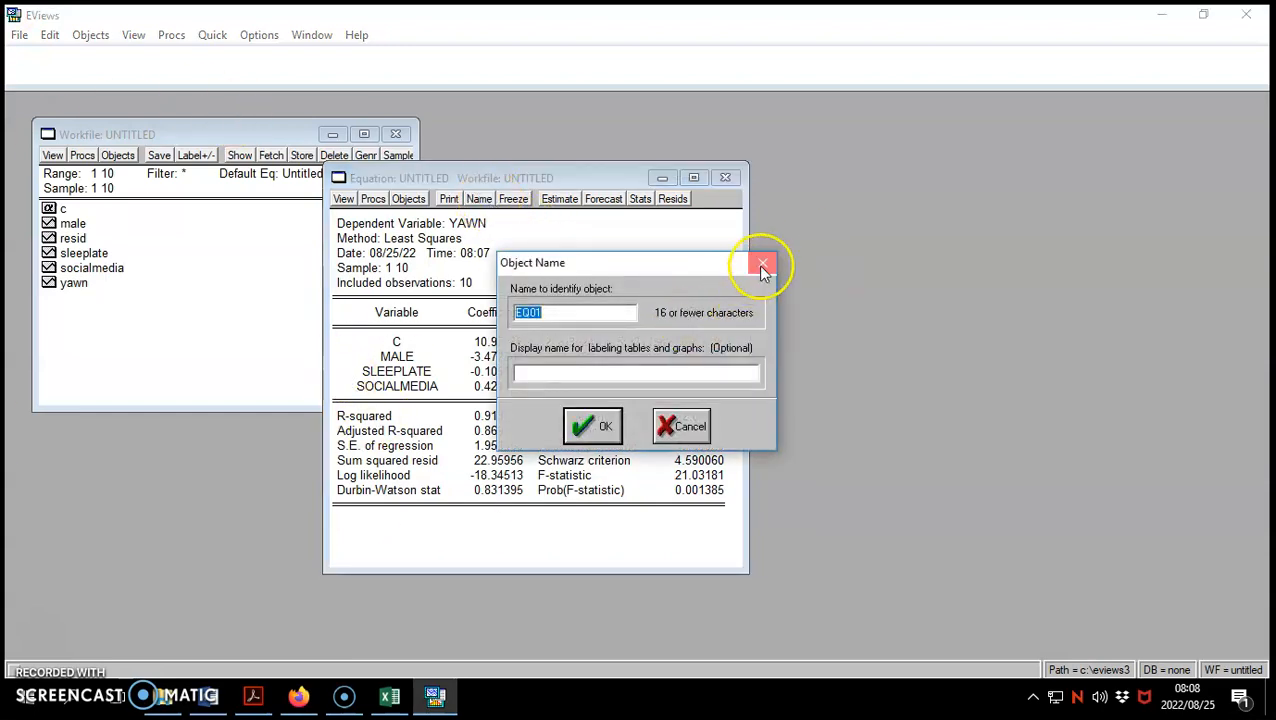
{"action": "left_click", "coordinate": [763, 263]}
{"action": "left_click", "coordinate": [726, 179]}
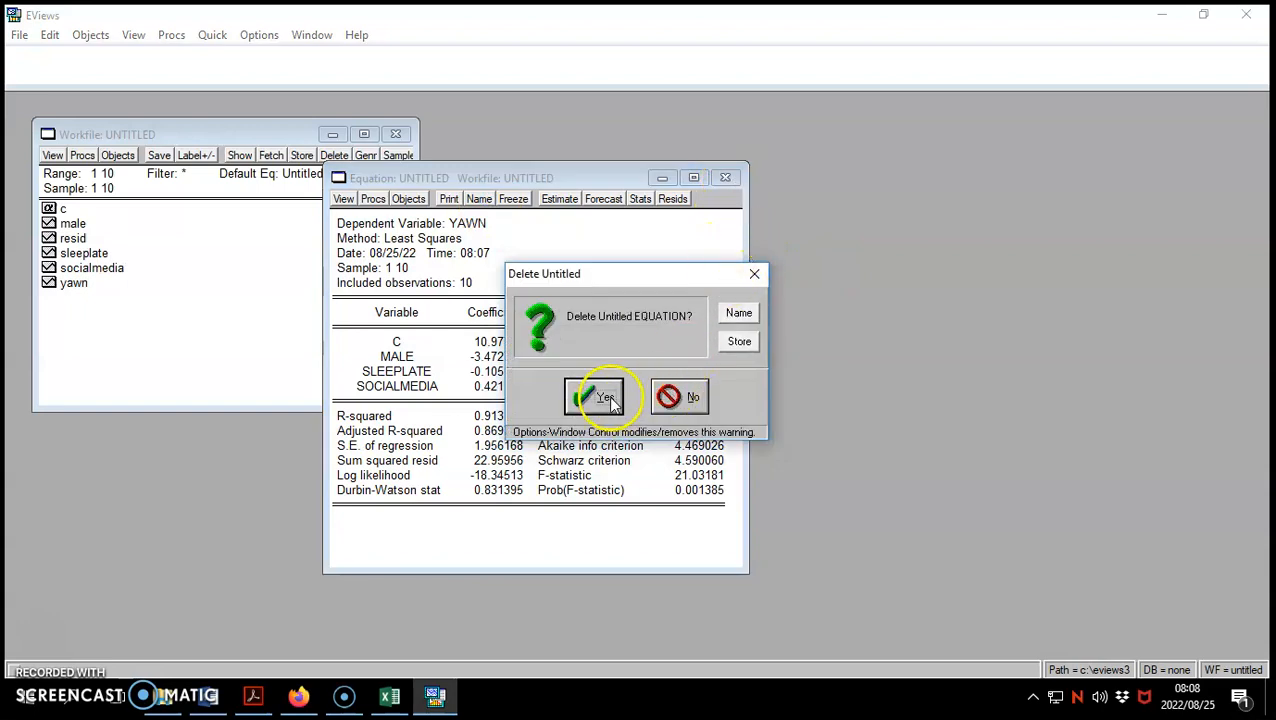
{"action": "left_click", "coordinate": [605, 397]}
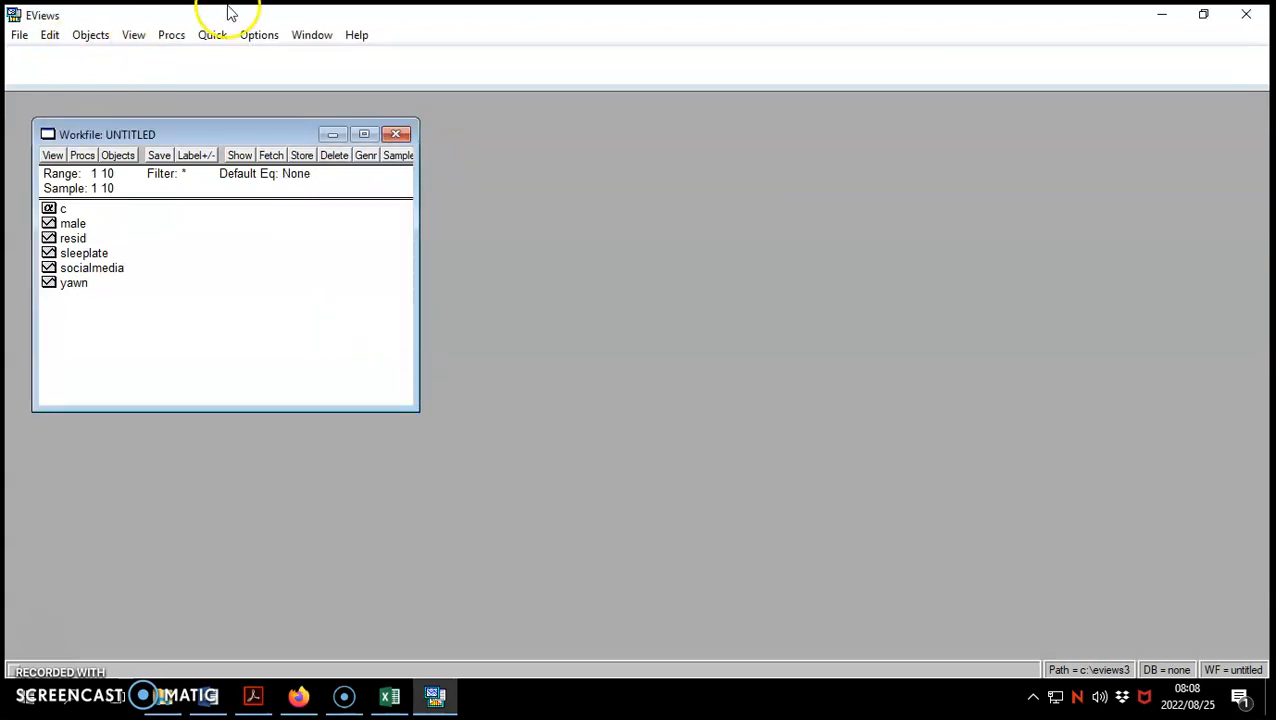
Switch to Firefox and open the Yawning Frequency Survey form from My Drive in Google Drive
{"action": "left_click", "coordinate": [303, 697]}
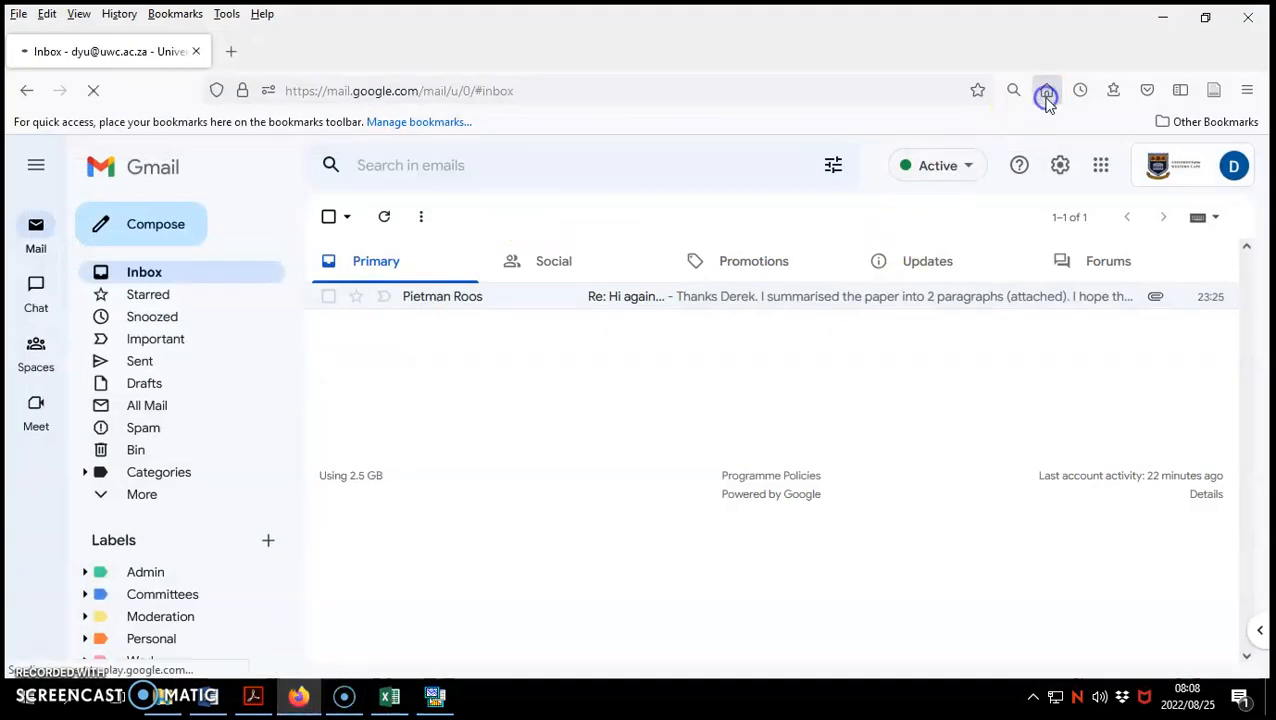
{"action": "left_click", "coordinate": [1046, 92]}
{"action": "left_click", "coordinate": [1192, 163]}
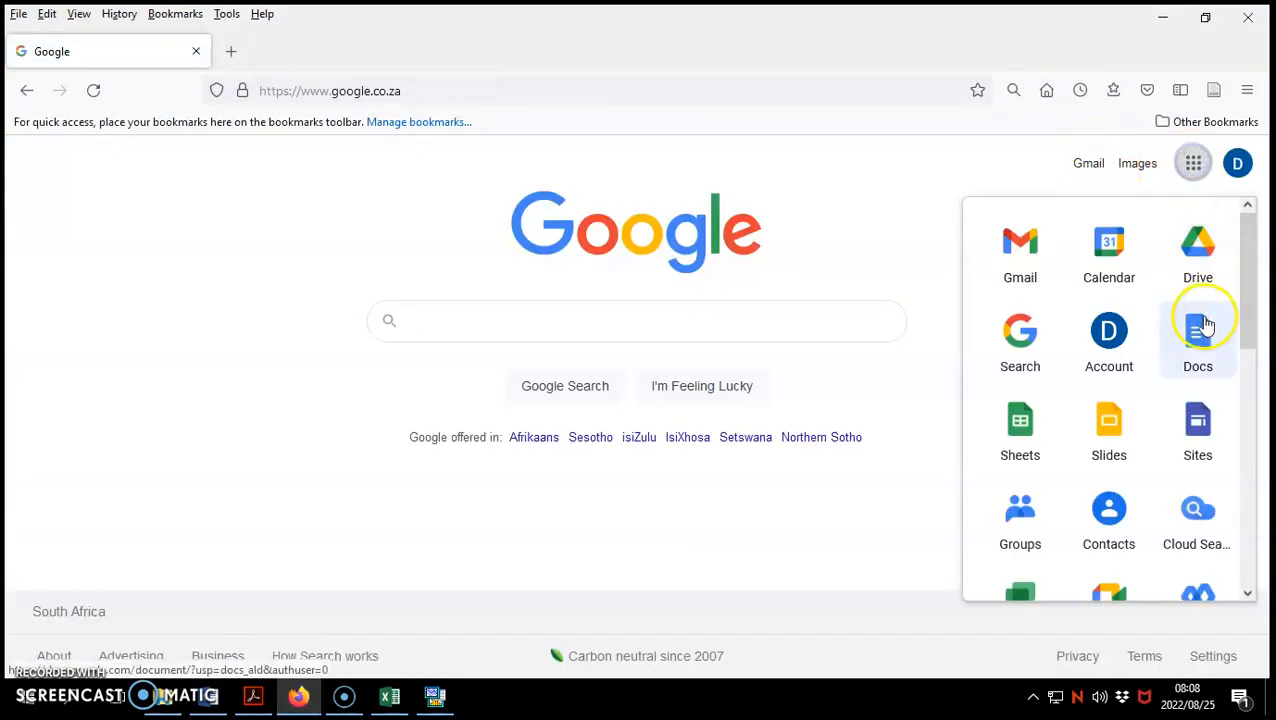
{"action": "left_click", "coordinate": [1207, 270]}
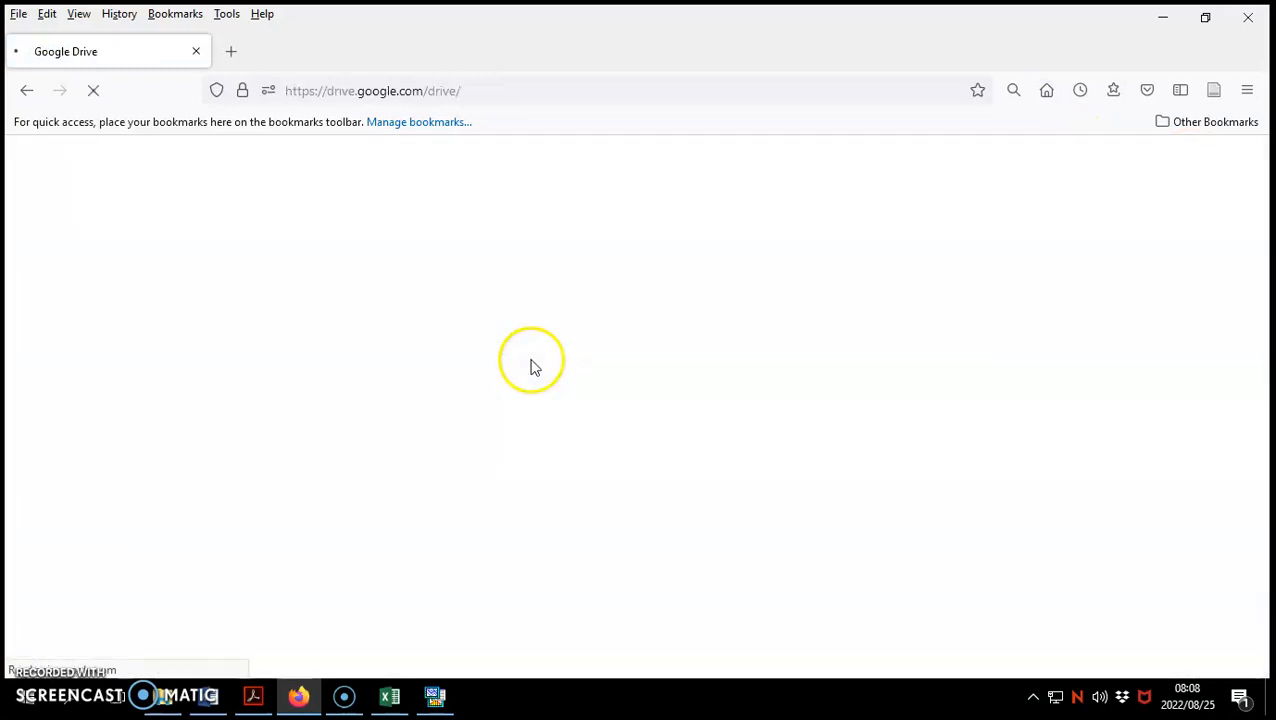
{"action": "scroll", "coordinate": [370, 513], "scroll_direction": "down", "scroll_amount": 5}
{"action": "scroll", "coordinate": [400, 540], "scroll_direction": "down", "scroll_amount": 8}
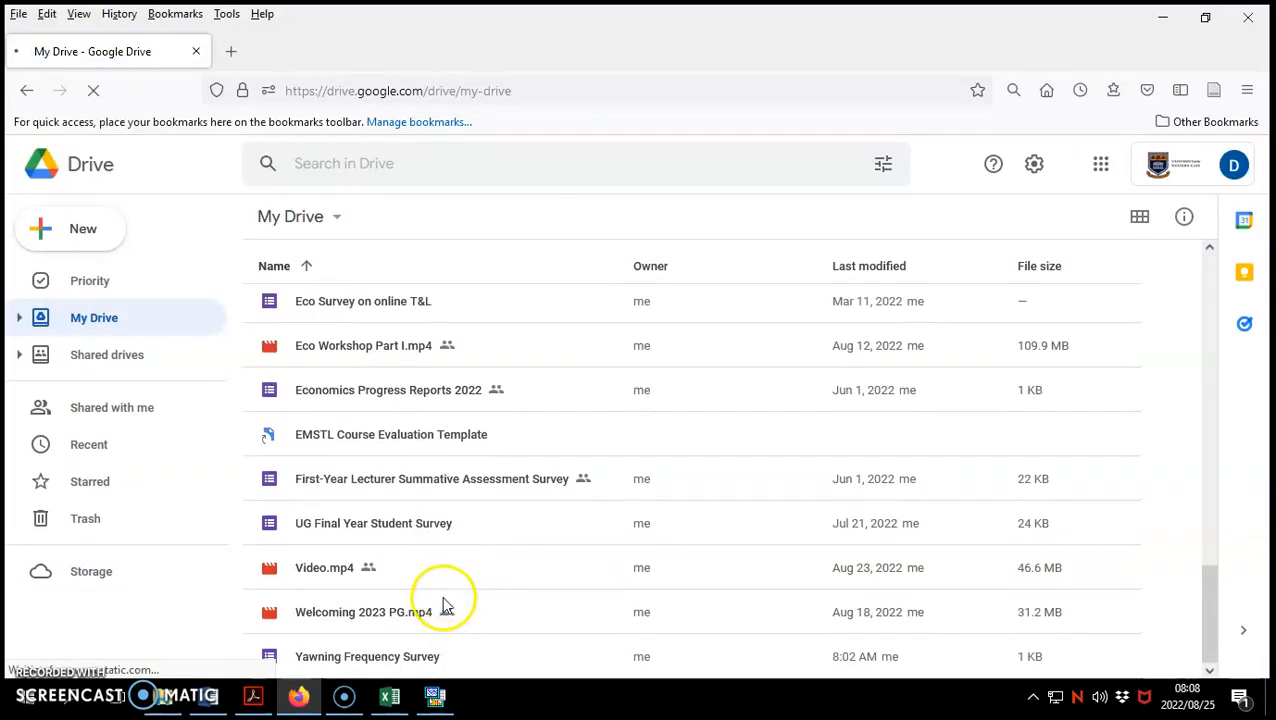
{"action": "scroll", "coordinate": [436, 630], "scroll_direction": "up", "scroll_amount": 6}
{"action": "scroll", "coordinate": [388, 651], "scroll_direction": "down", "scroll_amount": 6}
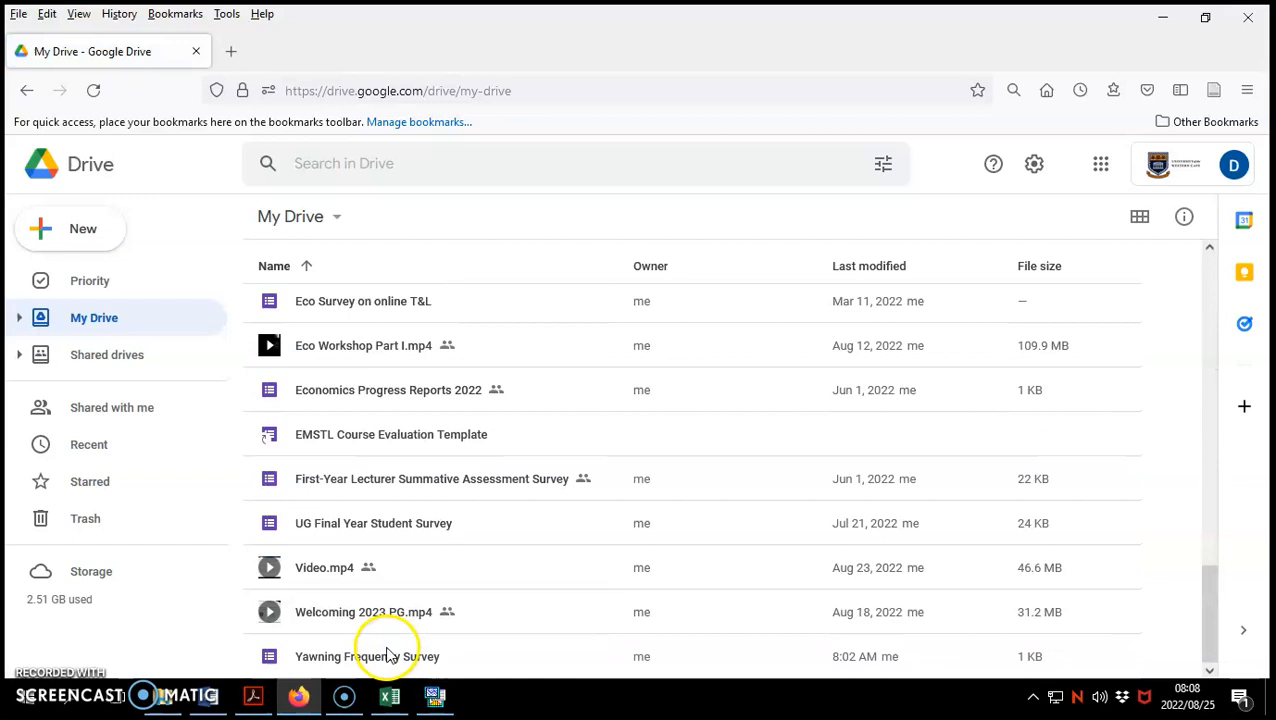
{"action": "left_click", "coordinate": [380, 657]}
{"action": "double_click", "coordinate": [380, 657]}
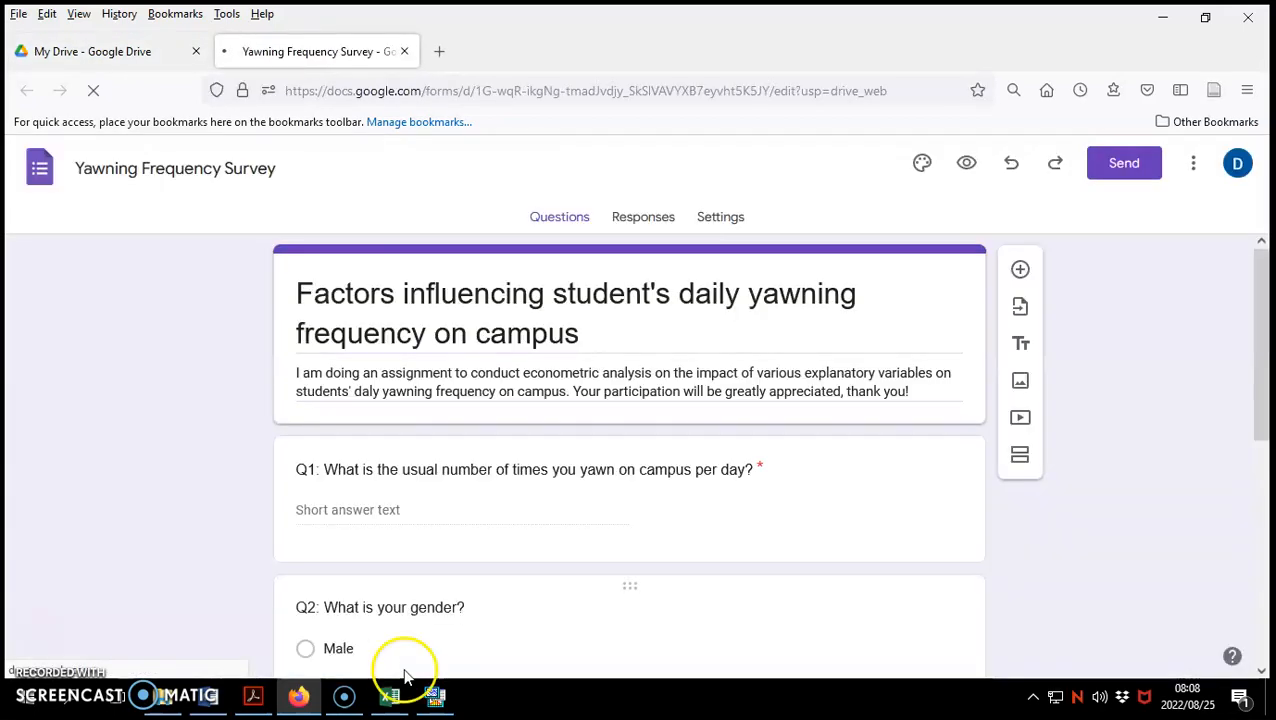
View the survey's responses and bring up the option to download them as a .csv file
{"action": "left_click", "coordinate": [651, 224]}
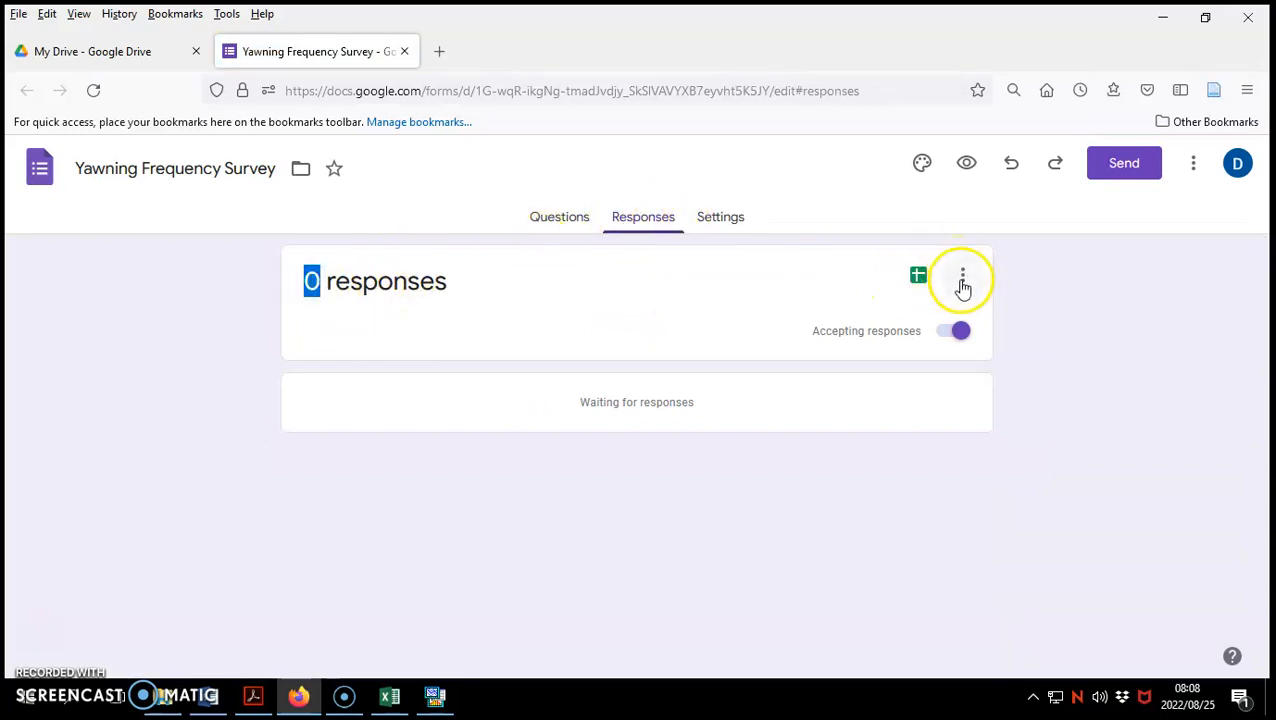
{"action": "left_click", "coordinate": [963, 277]}
{"action": "left_click", "coordinate": [1062, 296]}
{"action": "left_click", "coordinate": [968, 280]}
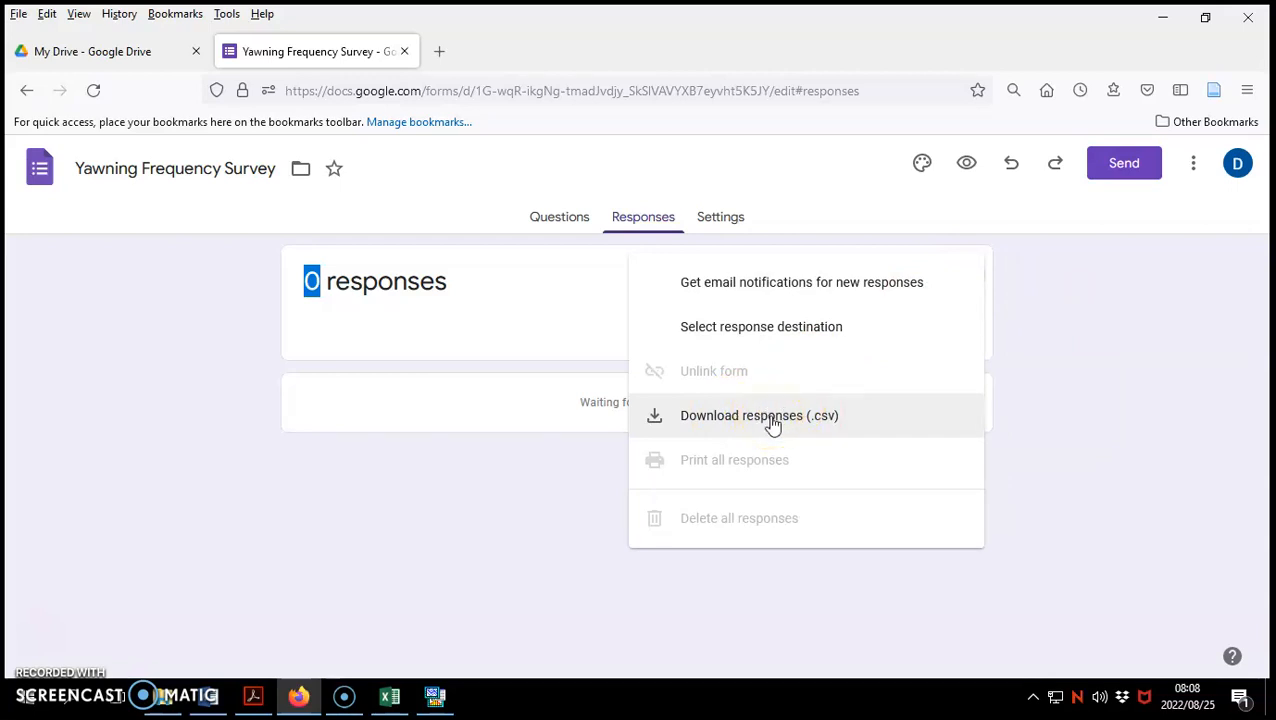
Switch to Excel, highlight the coded survey responses in A1:F11, and close the ECO311 workbook without saving its changes
{"action": "left_click", "coordinate": [390, 696]}
{"action": "left_click", "coordinate": [256, 323]}
{"action": "mouse_move", "coordinate": [46, 214]}
{"action": "left_mouse_down"}
{"action": "mouse_move", "coordinate": [122, 250]}
{"action": "mouse_move", "coordinate": [245, 427]}
{"action": "left_mouse_up"}
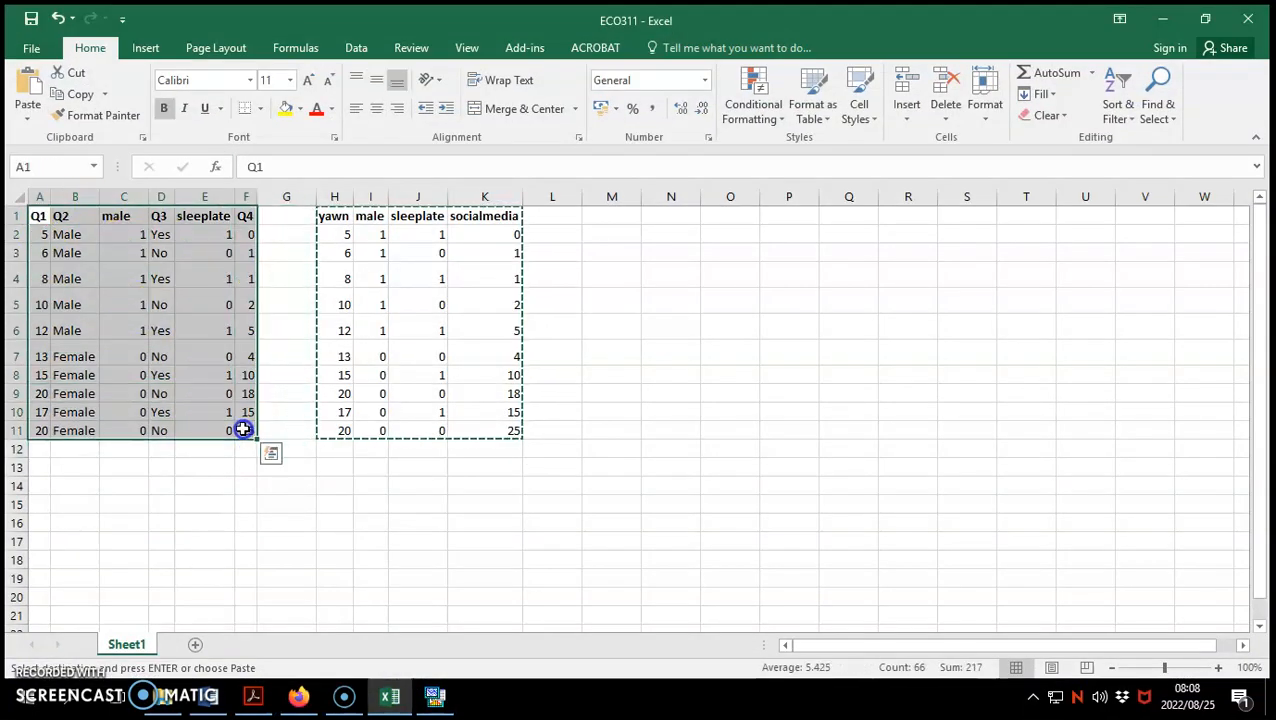
{"action": "left_click", "coordinate": [32, 50]}
{"action": "left_click", "coordinate": [40, 459]}
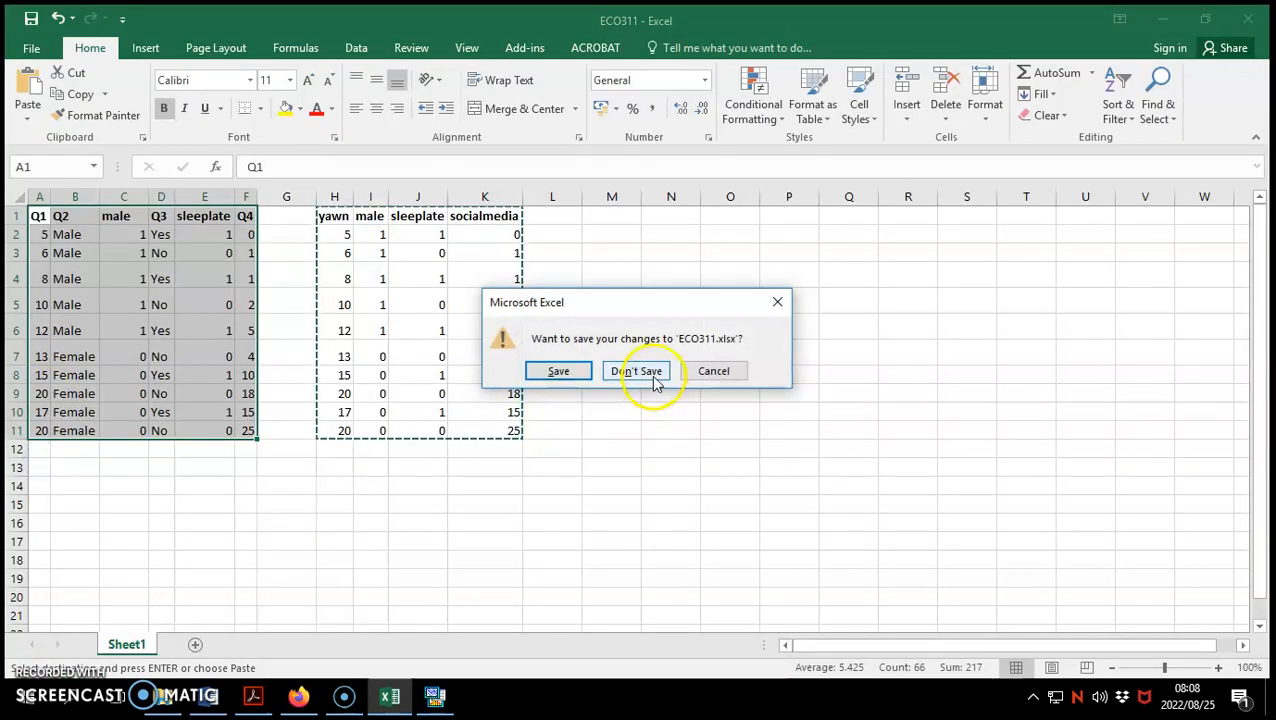
{"action": "left_click", "coordinate": [650, 373]}
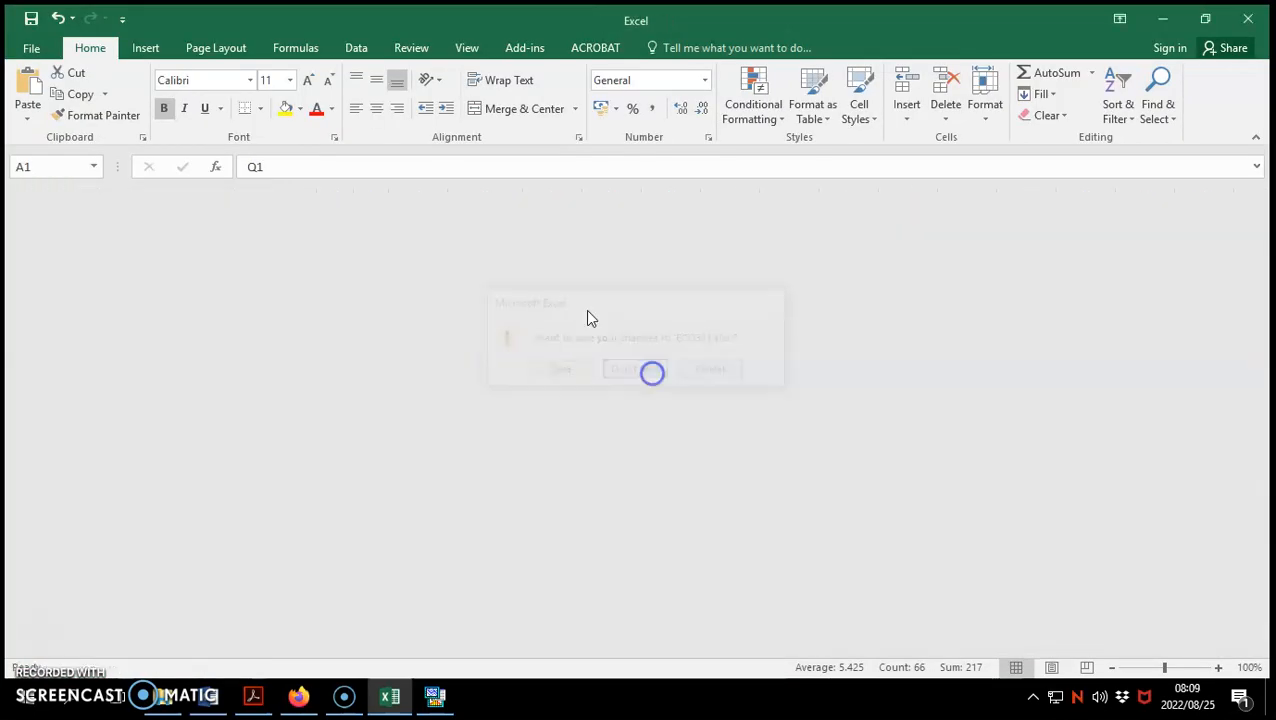